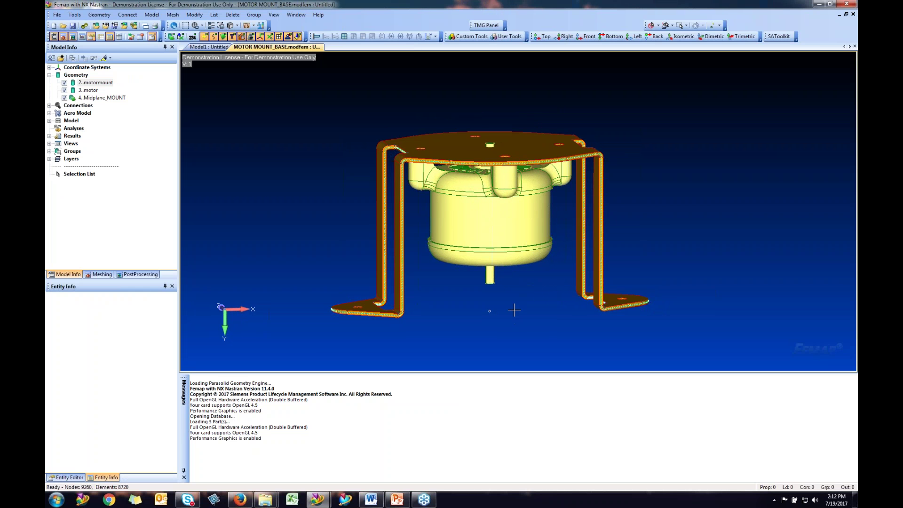
Create a representative node and mass element for the motor solid from its mass properties with density .00073, without linking it to the mesh
scroll(514, 299, up, 1)
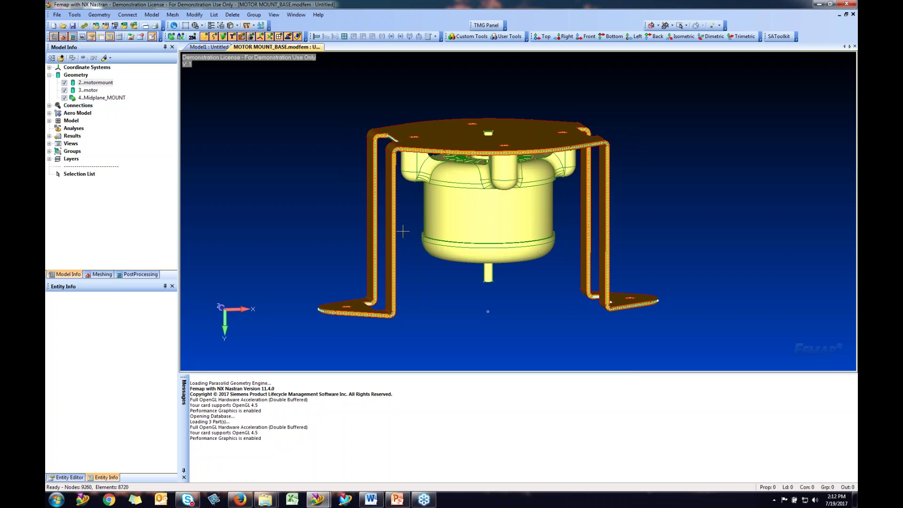
click(75, 15)
mouse_move(106, 257)
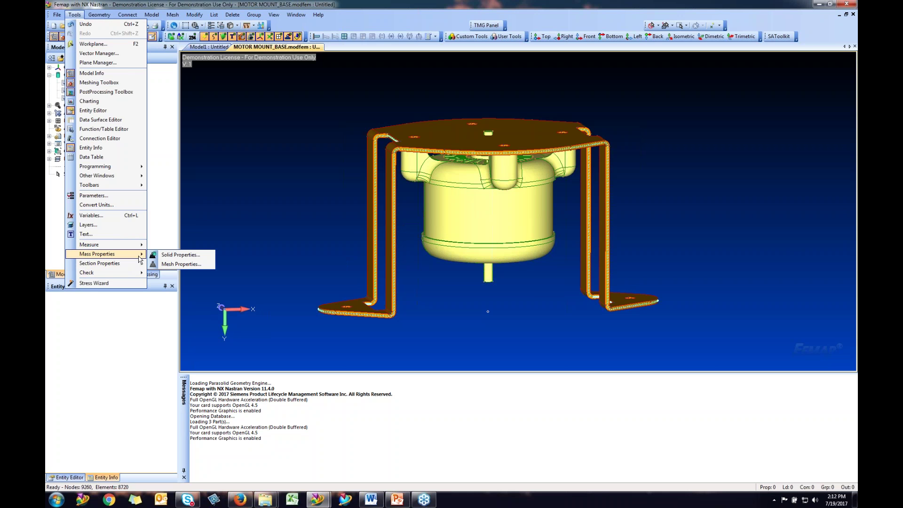
click(177, 255)
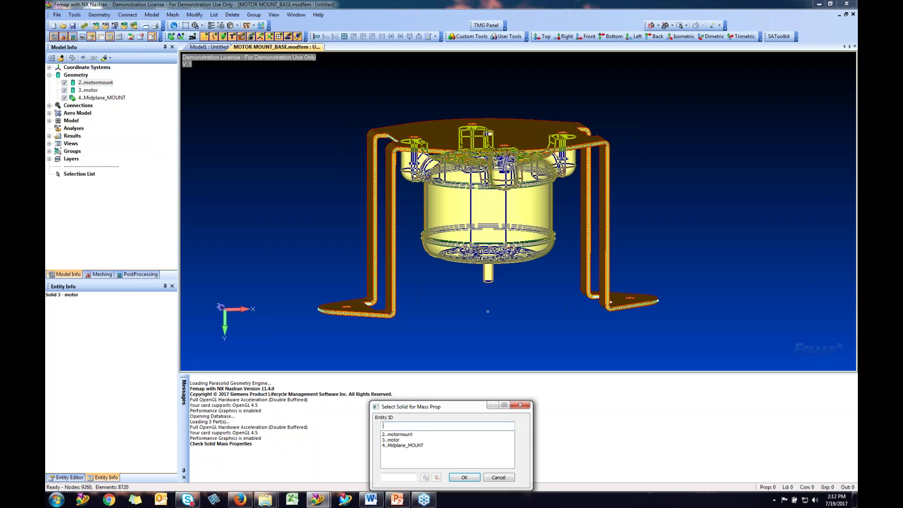
click(465, 477)
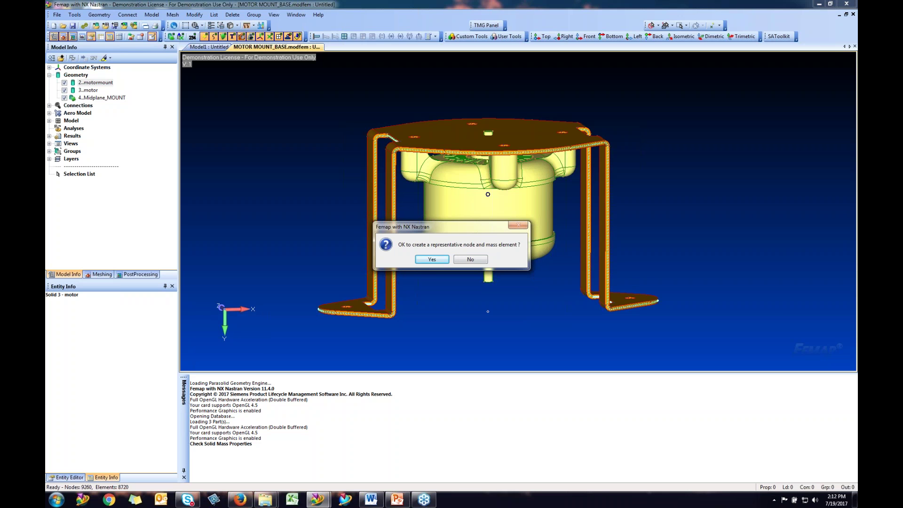
click(432, 259)
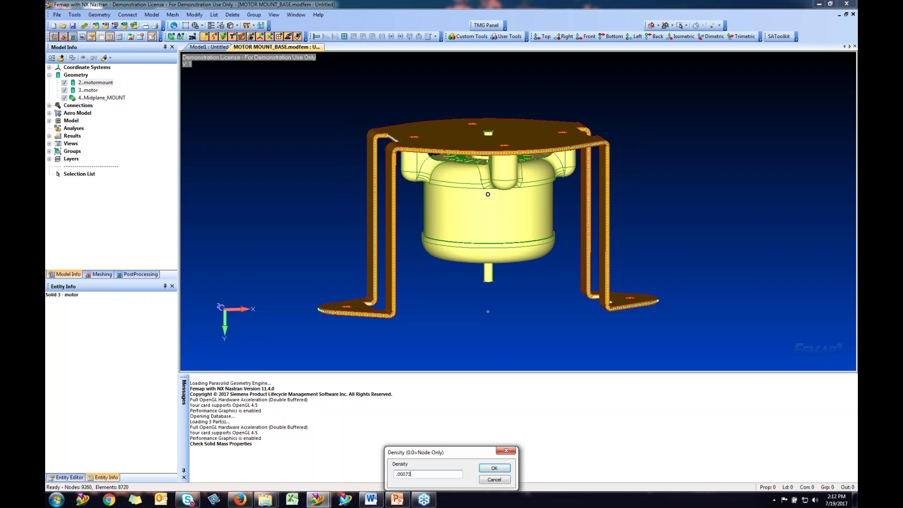
click(493, 469)
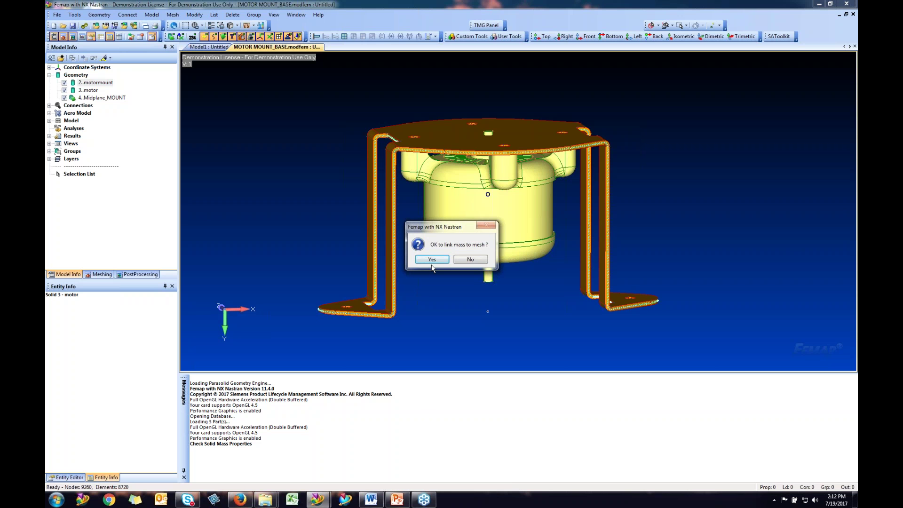
click(470, 259)
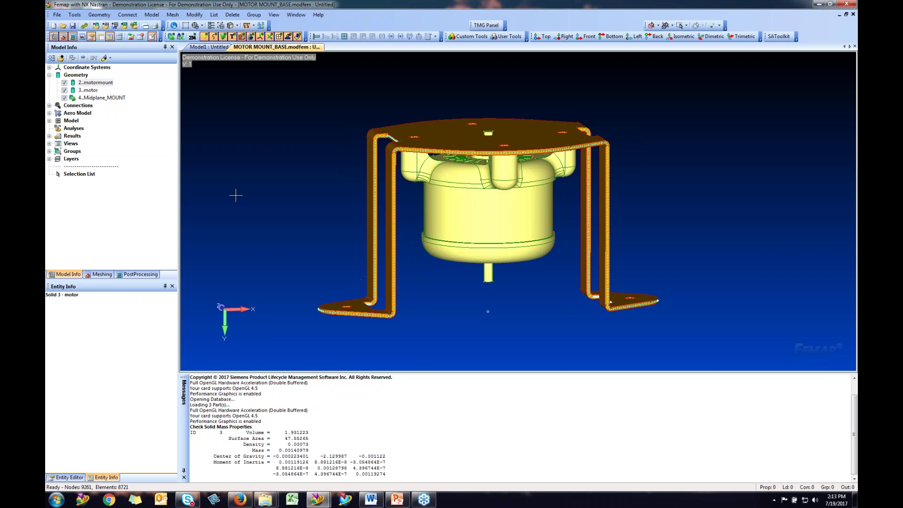
Hide the Midplane_MOUNT, motor and motormount geometry so that only the mesh and the mass element are displayed
click(64, 98)
click(65, 90)
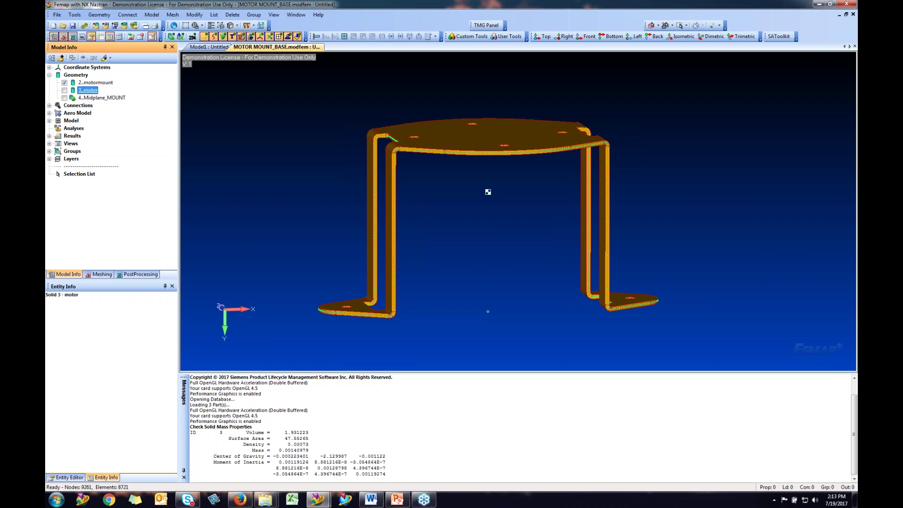
key(Up)
key(space)
middle_drag(455, 188, 504, 203)
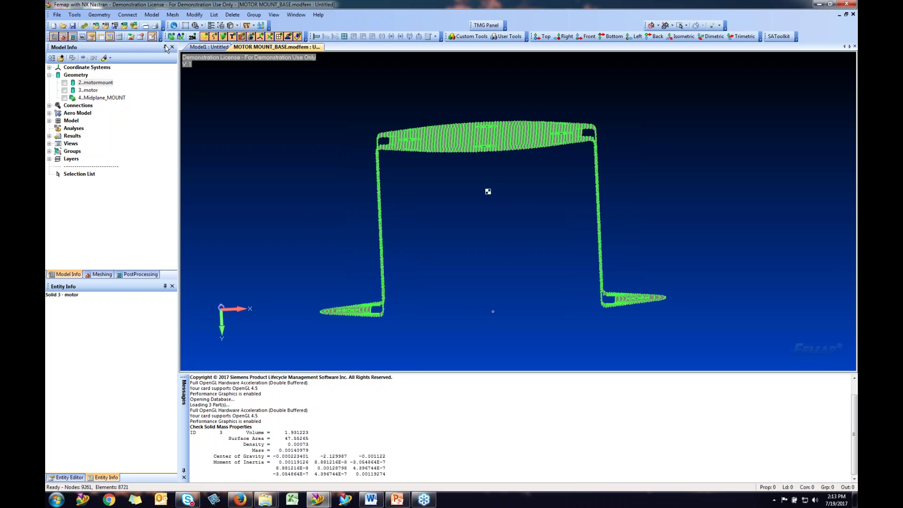
Start a Rigid element as an RBE3 interpolation and exclude RX, RY and RZ from the independent nodes' degrees of freedom
click(151, 14)
click(163, 43)
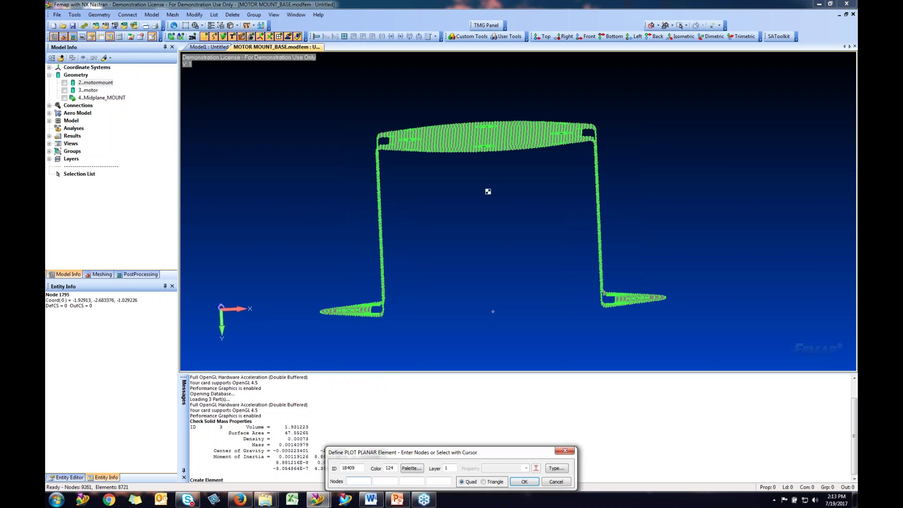
click(567, 470)
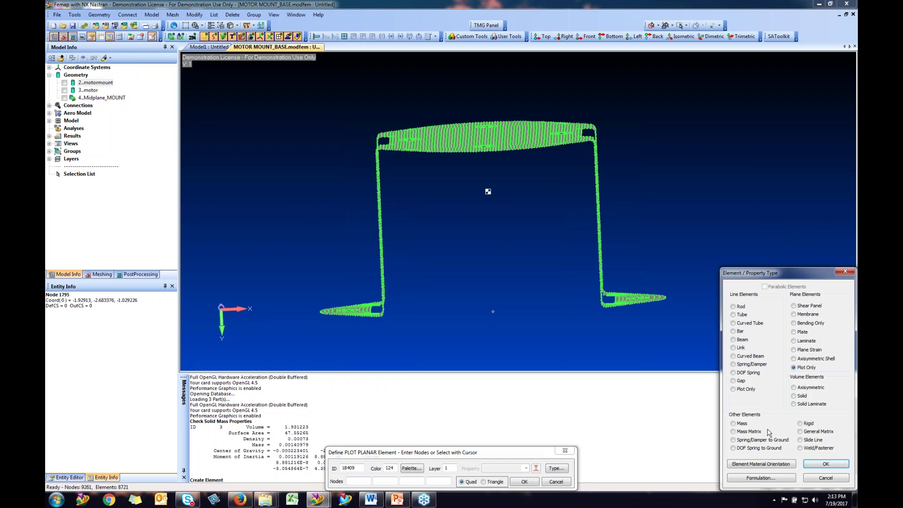
click(813, 427)
click(826, 464)
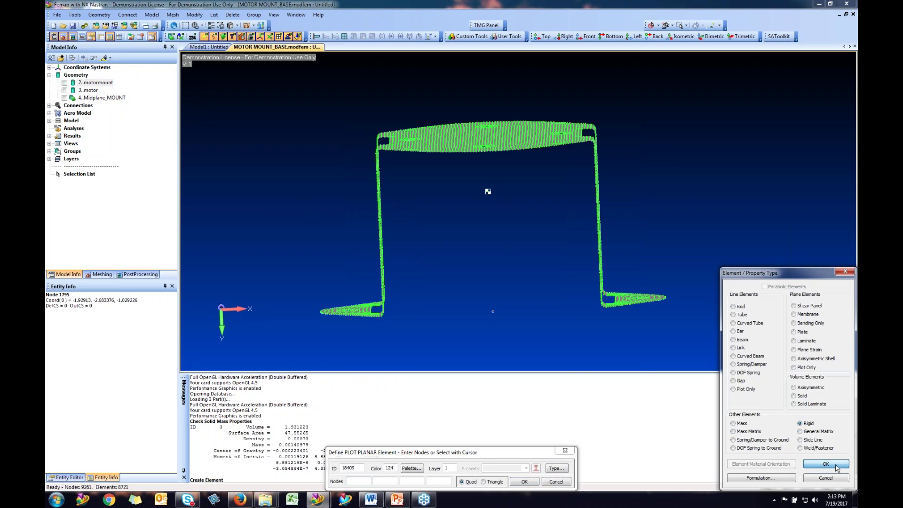
click(396, 388)
drag(408, 367, 185, 98)
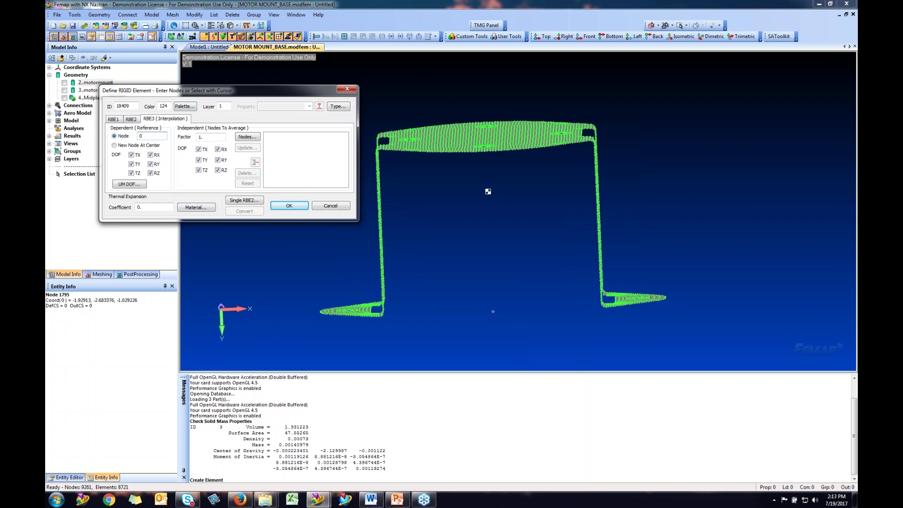
click(217, 149)
click(217, 160)
click(217, 170)
Set the independent node selection method to nodes on curves and show the Midplane_MOUNT geometry again
click(246, 137)
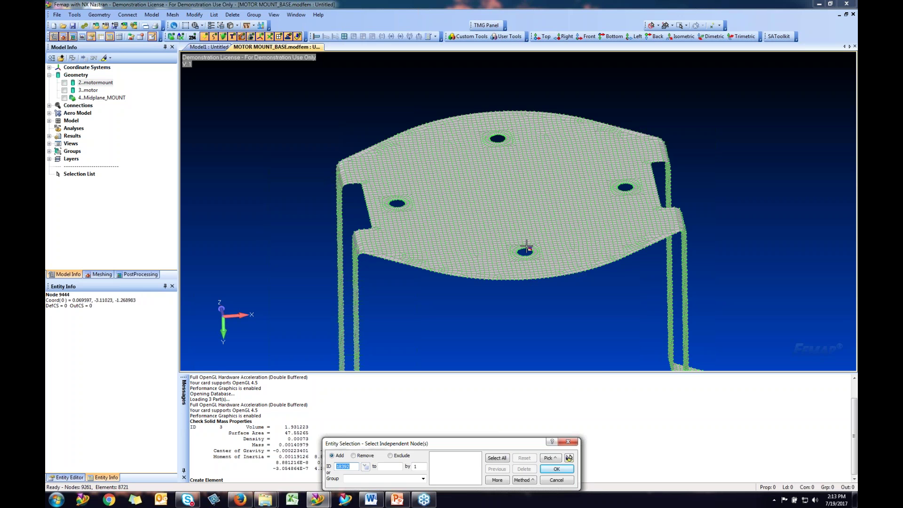
click(523, 480)
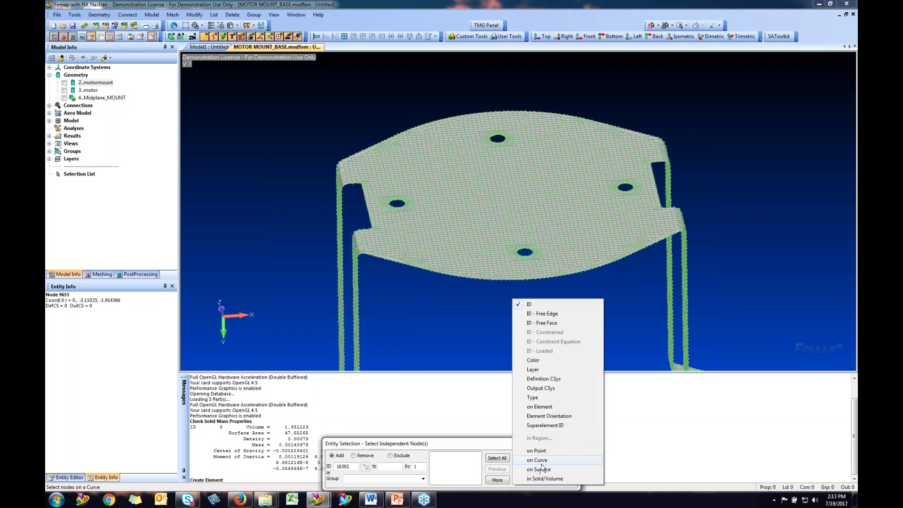
click(542, 461)
scroll(489, 243, up, 5)
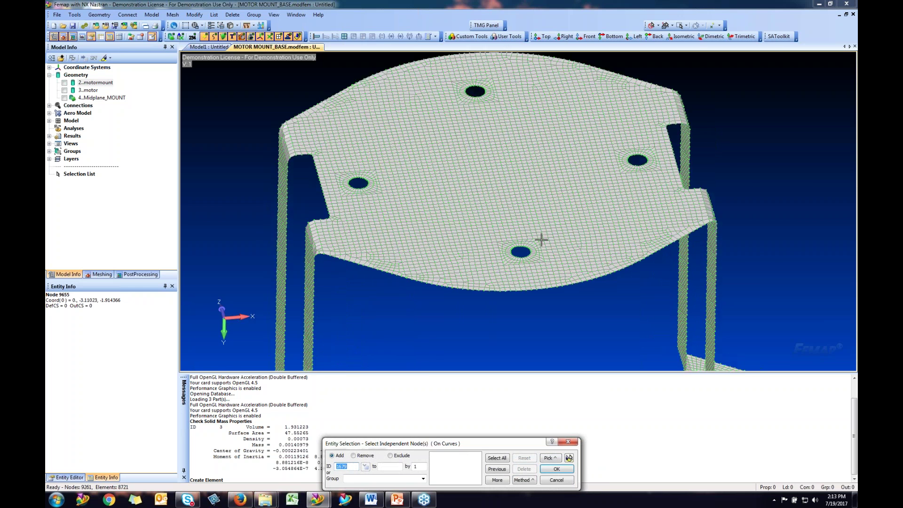
scroll(517, 244, up, 2)
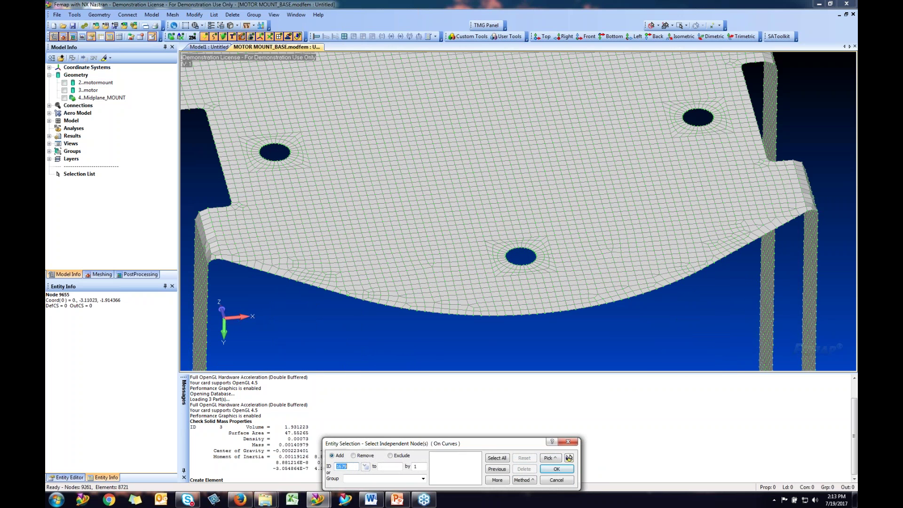
click(65, 97)
Pick the edge curves of the plate's near hole and its two side holes for the independent nodes
click(515, 252)
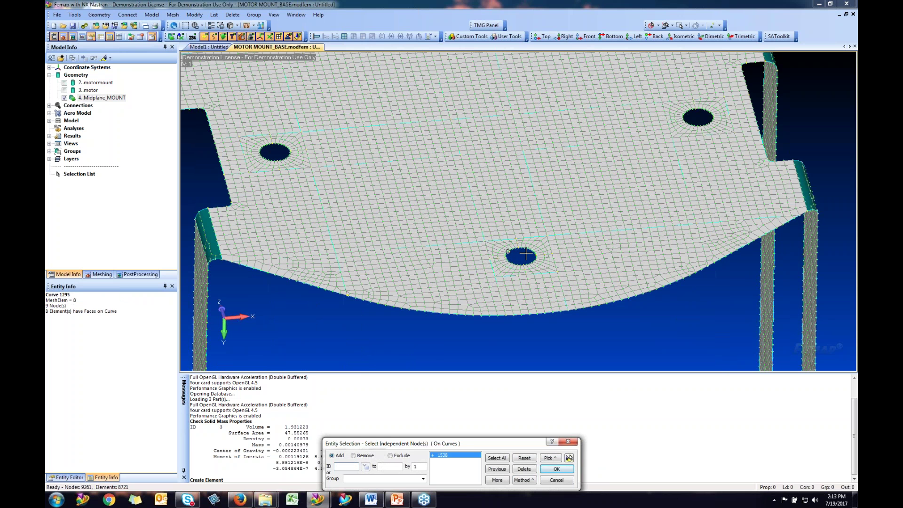
click(530, 254)
click(516, 256)
click(514, 263)
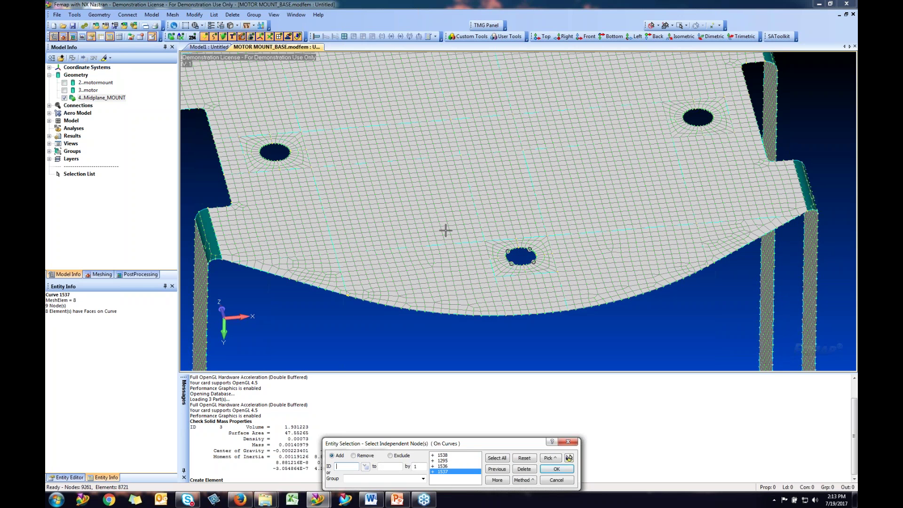
click(269, 158)
click(263, 149)
click(286, 153)
click(284, 153)
click(693, 114)
click(710, 114)
click(713, 121)
click(696, 126)
Add the edge curves of the plate's far hole, highlight the selected nodes to check them, and accept the independent node selection
middle_drag(524, 121, 541, 230)
click(543, 229)
click(545, 229)
click(554, 238)
click(534, 245)
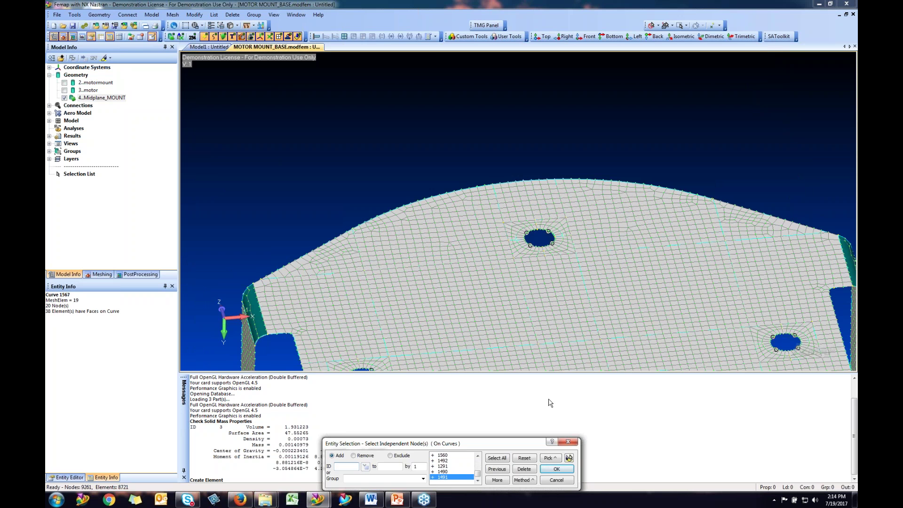
middle_drag(538, 335, 555, 367)
click(570, 460)
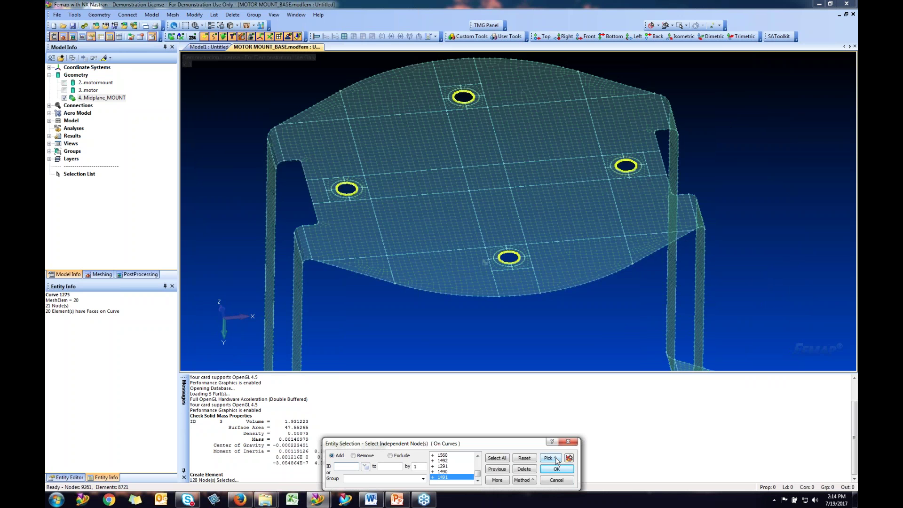
click(555, 470)
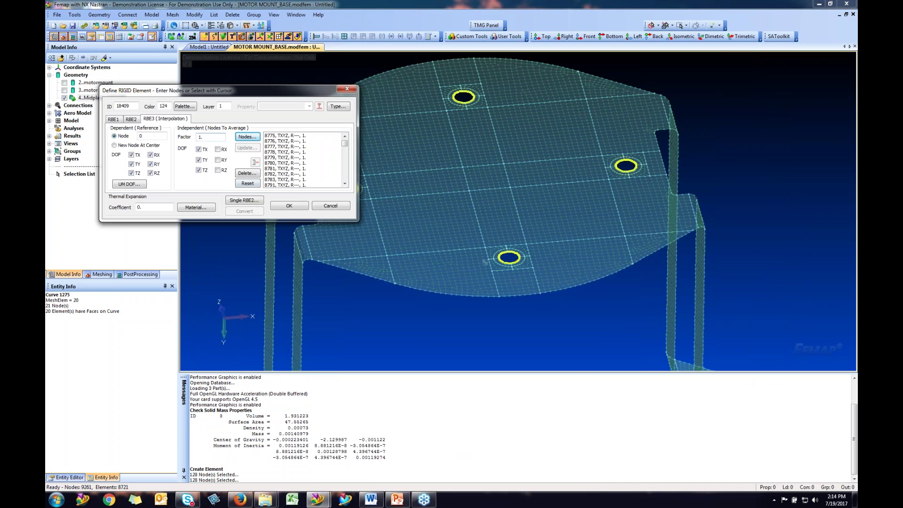
Assign the motor's mass node 18392 as the dependent reference node, copy its ID, and create the RBE3 element
click(153, 134)
middle_drag(493, 253, 484, 222)
click(501, 308)
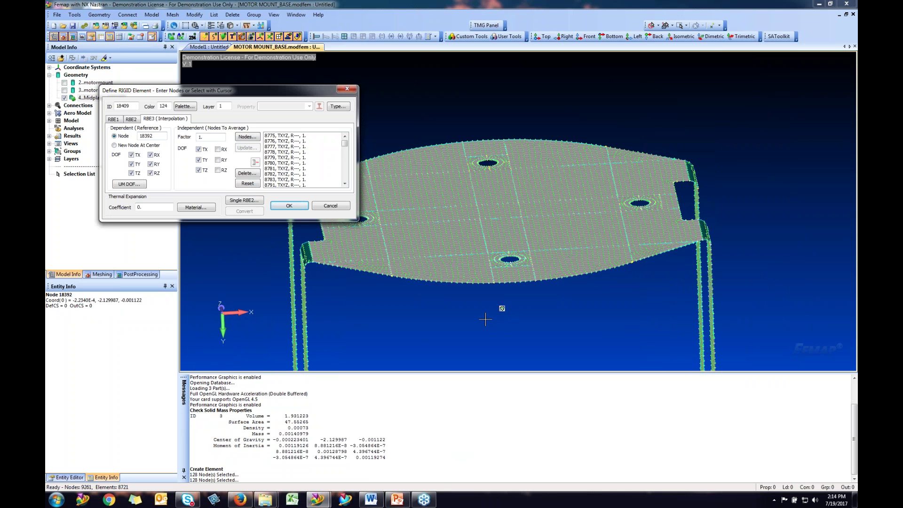
double_click(148, 135)
right_click(146, 137)
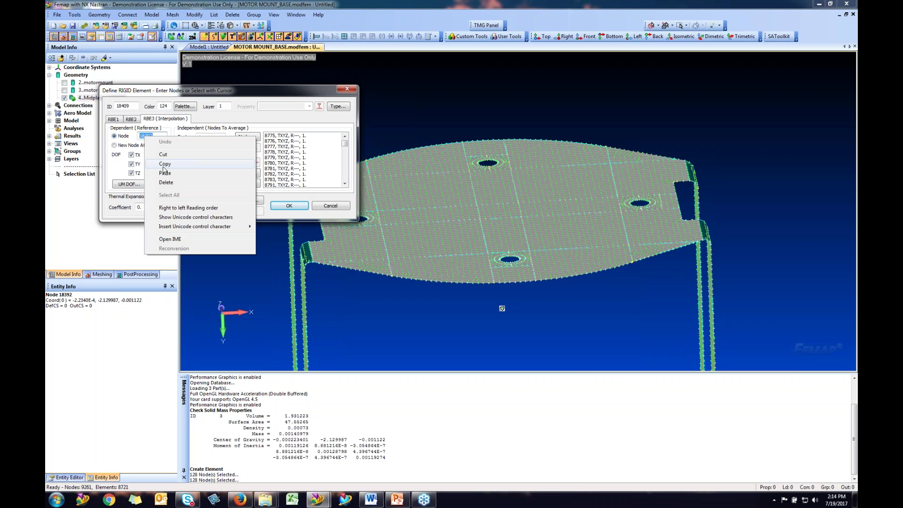
click(165, 164)
click(289, 206)
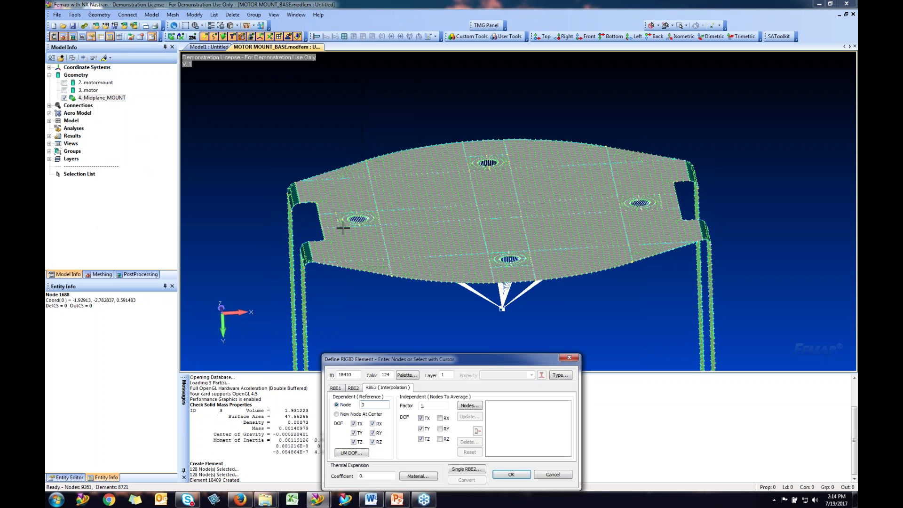
Set up the next rigid element as an RBE2 with a new node at center as the independent node
ctrl+middle_drag(549, 323, 529, 195)
scroll(533, 229, down, 2)
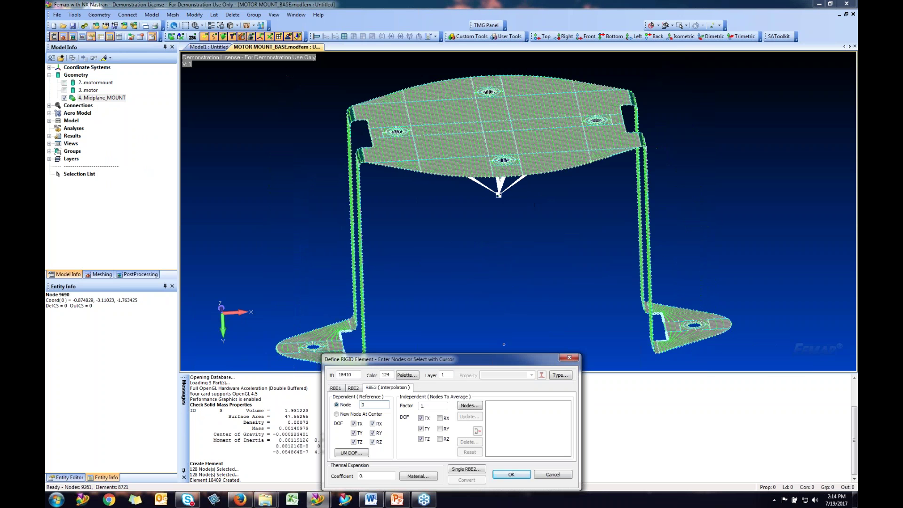
scroll(492, 293, down, 1)
ctrl+middle_drag(492, 286, 490, 232)
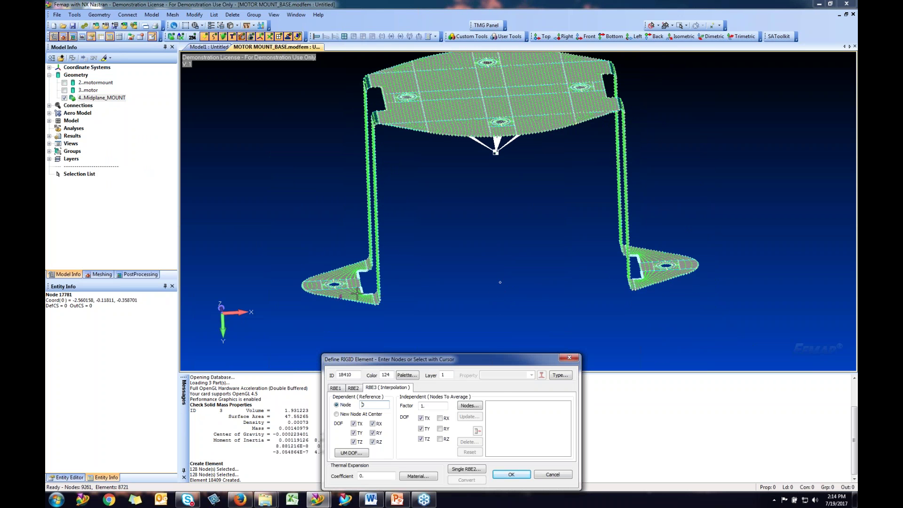
click(354, 388)
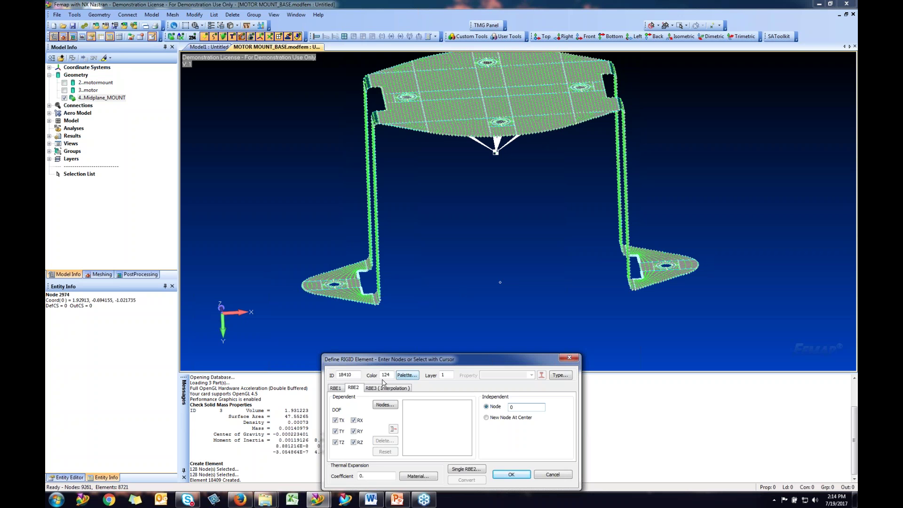
click(487, 417)
Select the dependent nodes by curve, picking the edge curves of the hole in the first mounting foot
middle_drag(348, 295, 281, 289)
key(Return)
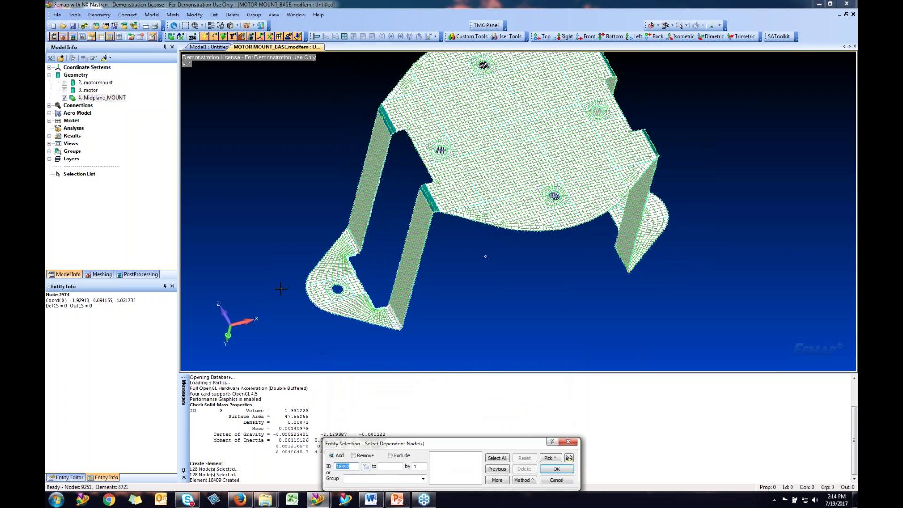
scroll(281, 288, up, 6)
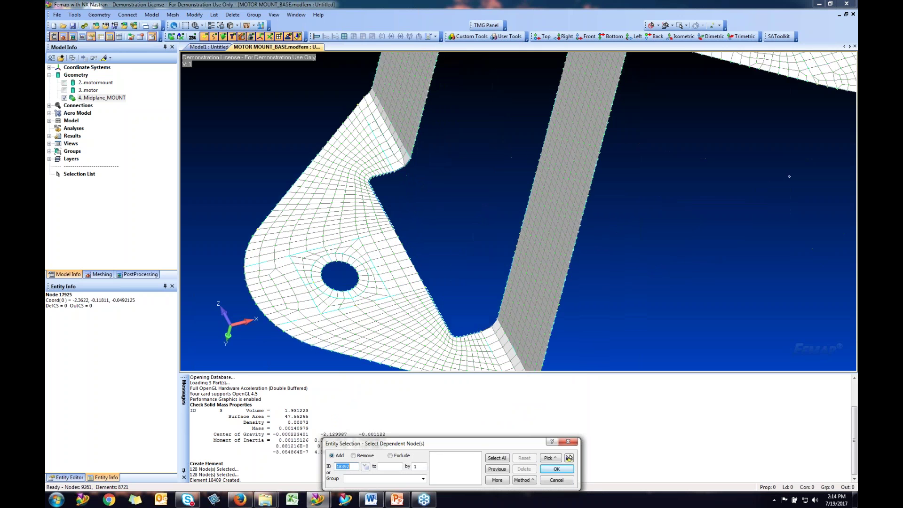
scroll(282, 278, up, 2)
click(537, 480)
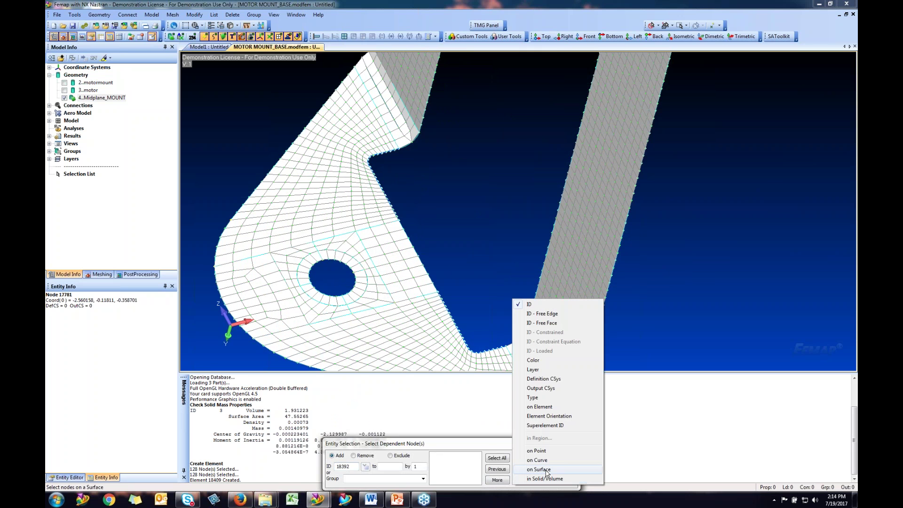
click(536, 460)
click(347, 294)
click(350, 270)
click(312, 280)
click(329, 296)
Add the edge curves of the hole in the second mounting foot to the dependent node selection, removing the mis-picked curve
scroll(414, 304, down, 1)
middle_drag(415, 303, 467, 177)
click(469, 177)
click(469, 179)
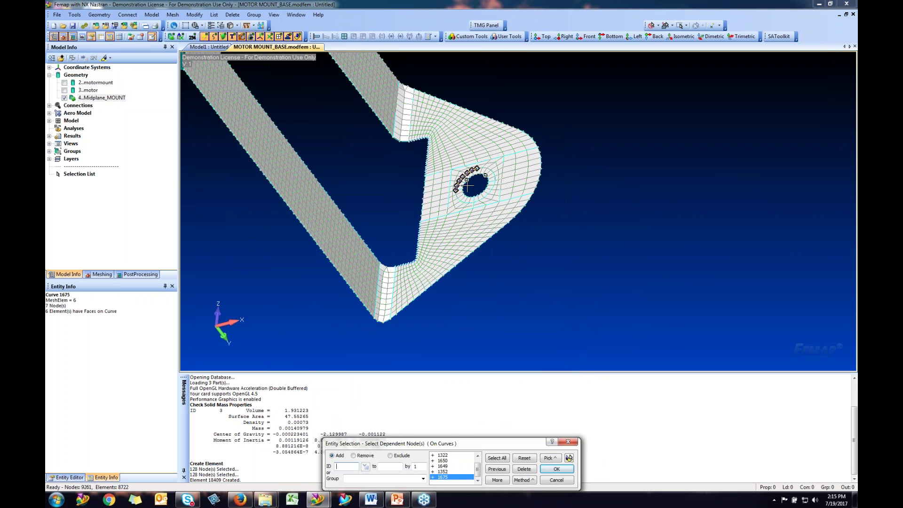
click(466, 192)
click(488, 193)
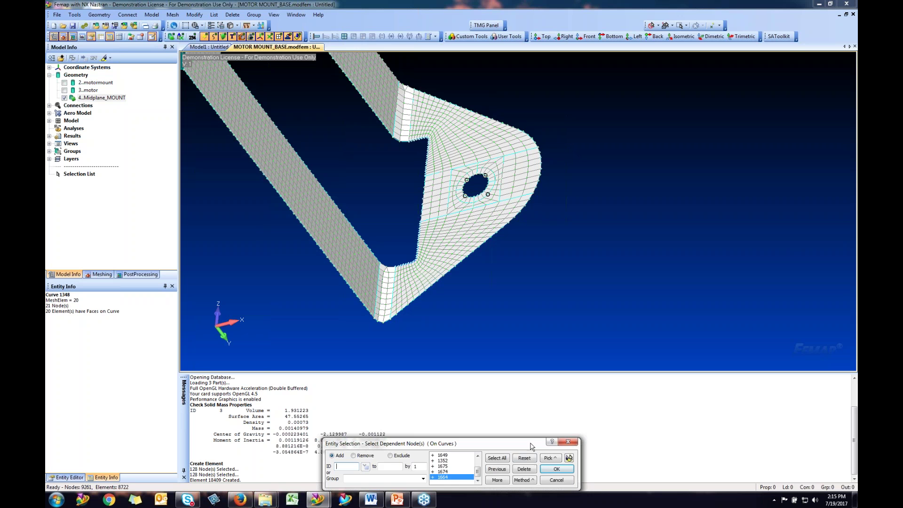
click(531, 467)
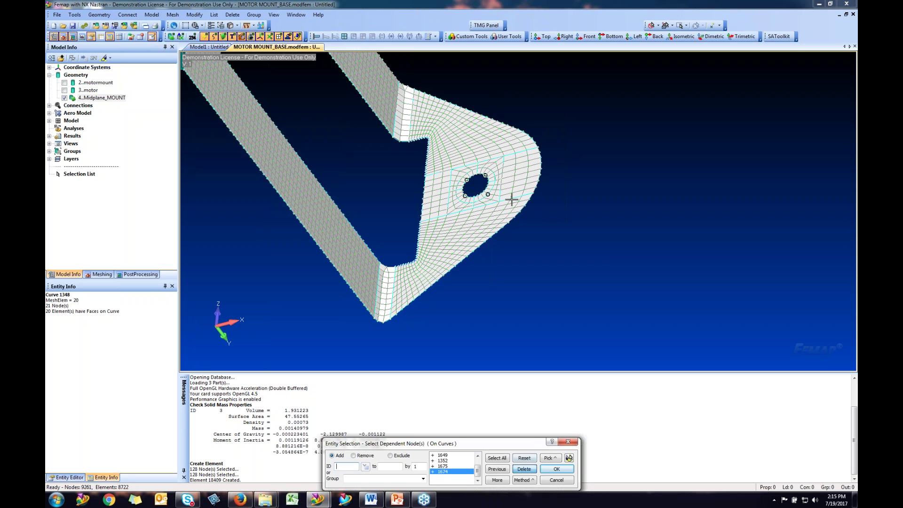
click(484, 191)
Highlight the selected dependent nodes on both foot holes to check them, and create the RBE2 element with a new node at center
click(570, 458)
scroll(244, 284, down, 3)
scroll(573, 282, down, 5)
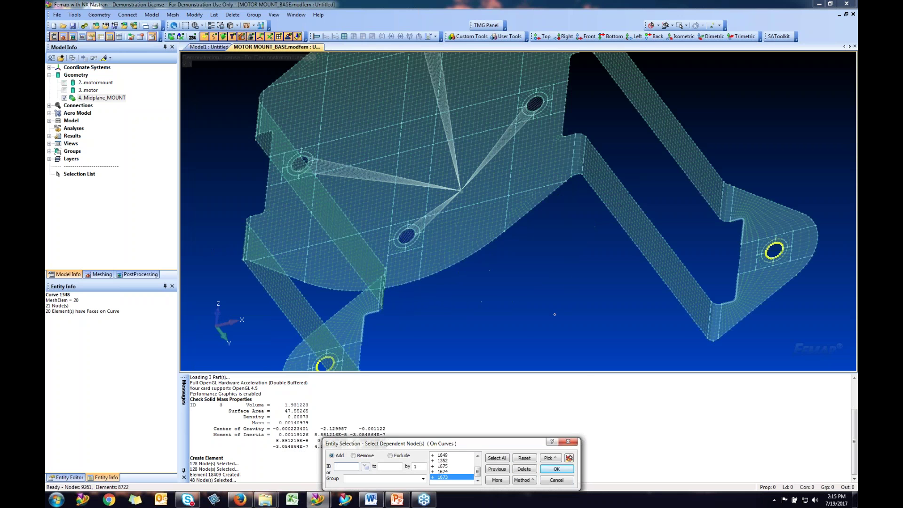
click(556, 469)
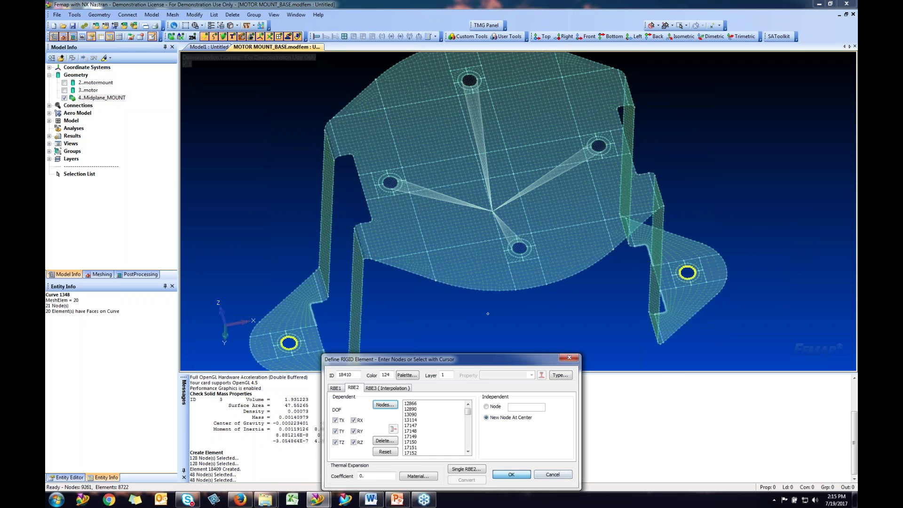
click(511, 475)
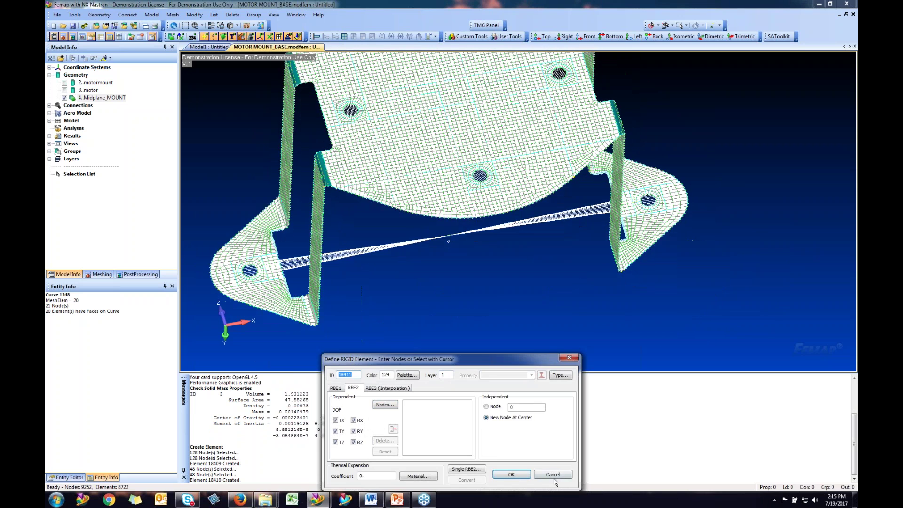
click(551, 474)
middle_drag(477, 255, 470, 226)
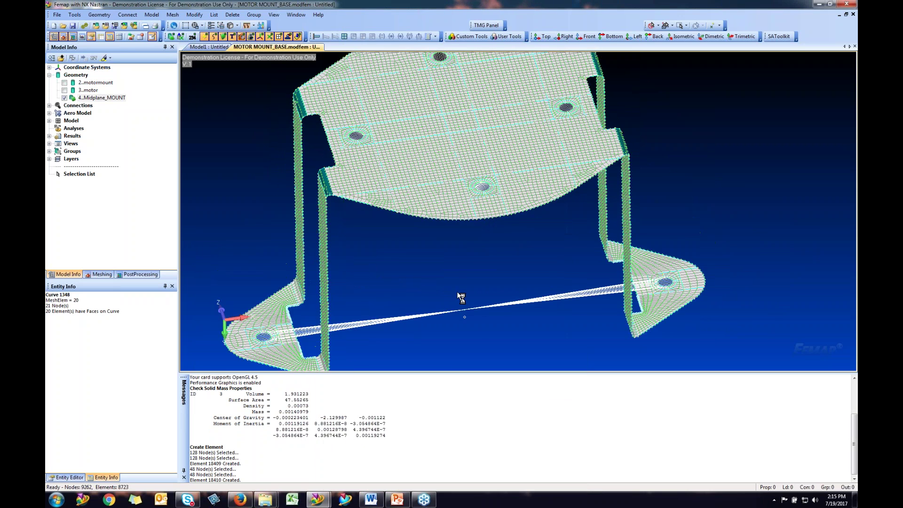
scroll(465, 292, down, 3)
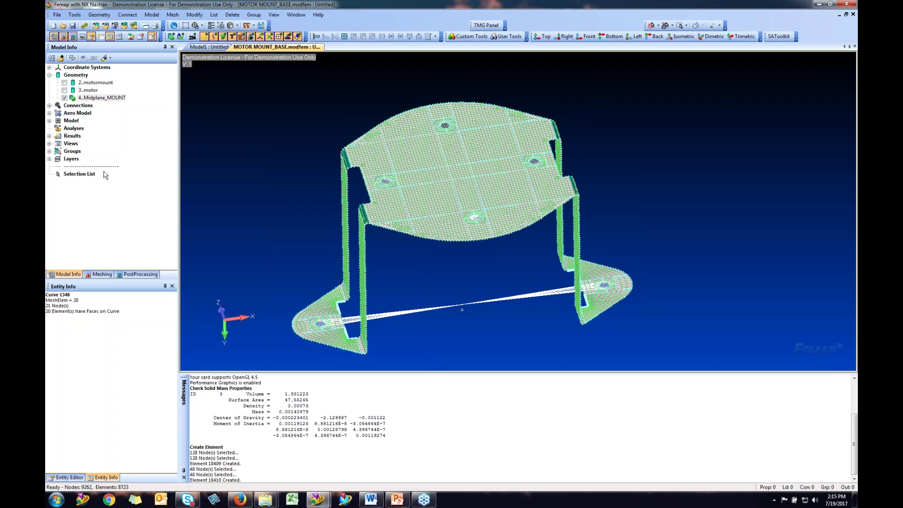
Create a new standard constraint set titled Fixed Base
click(49, 120)
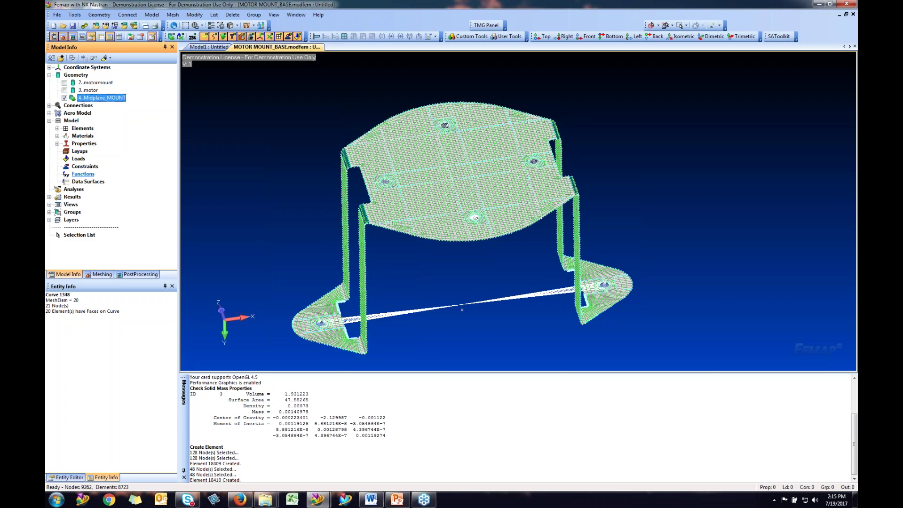
right_click(77, 159)
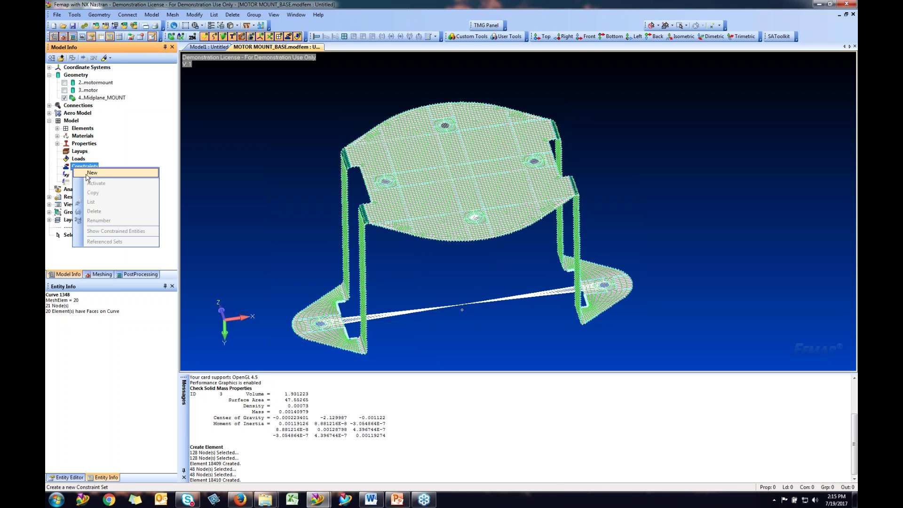
click(97, 163)
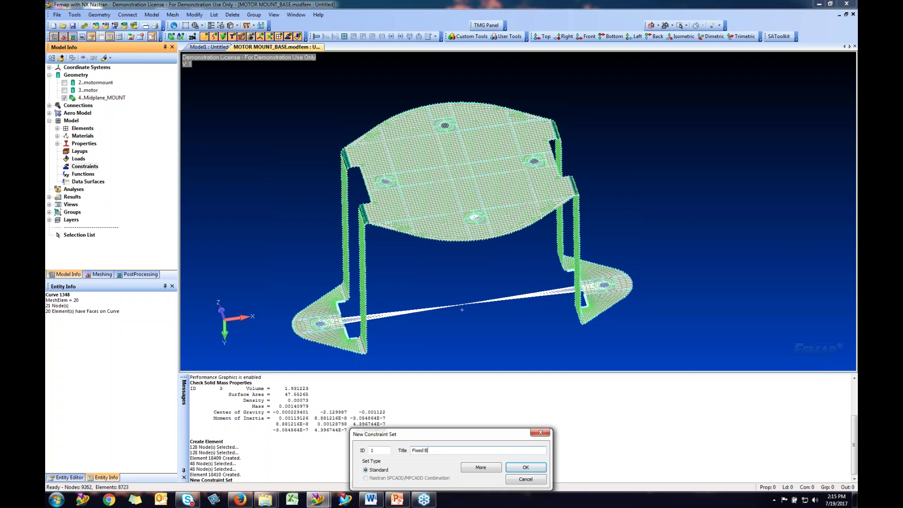
click(526, 467)
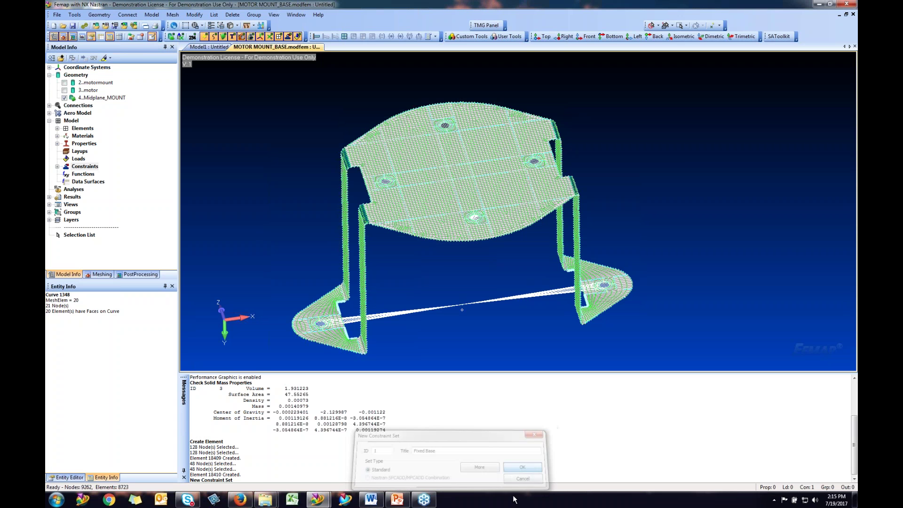
Add a nodal constraint to the Fixed Base set, fixing all six degrees of freedom at the RBE2's center node
click(57, 167)
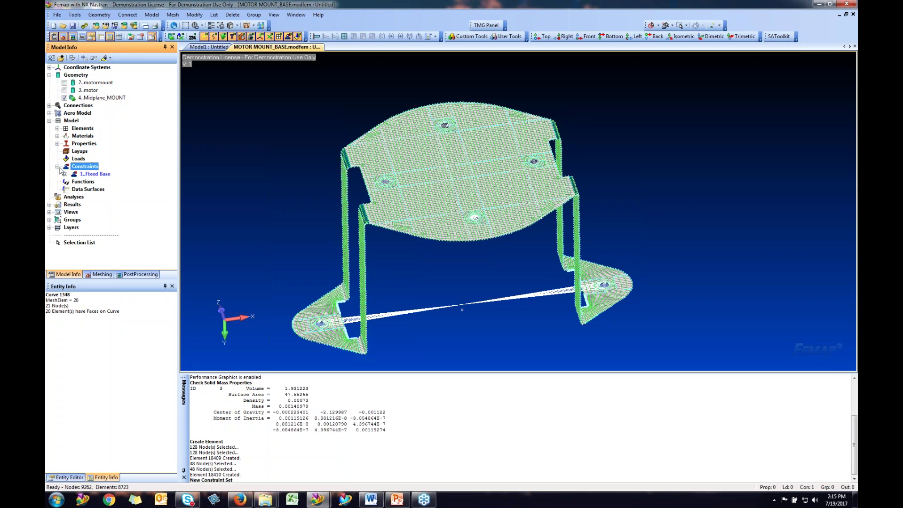
click(65, 174)
right_click(107, 185)
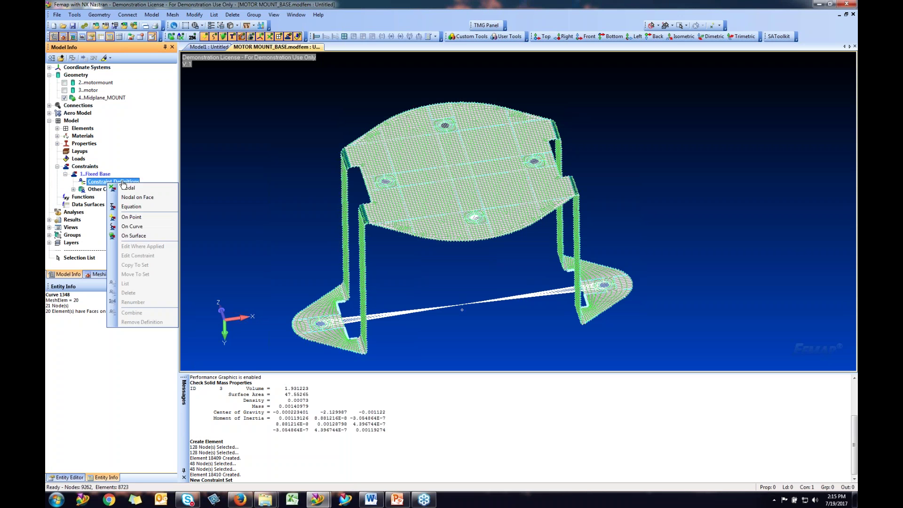
click(120, 184)
click(465, 305)
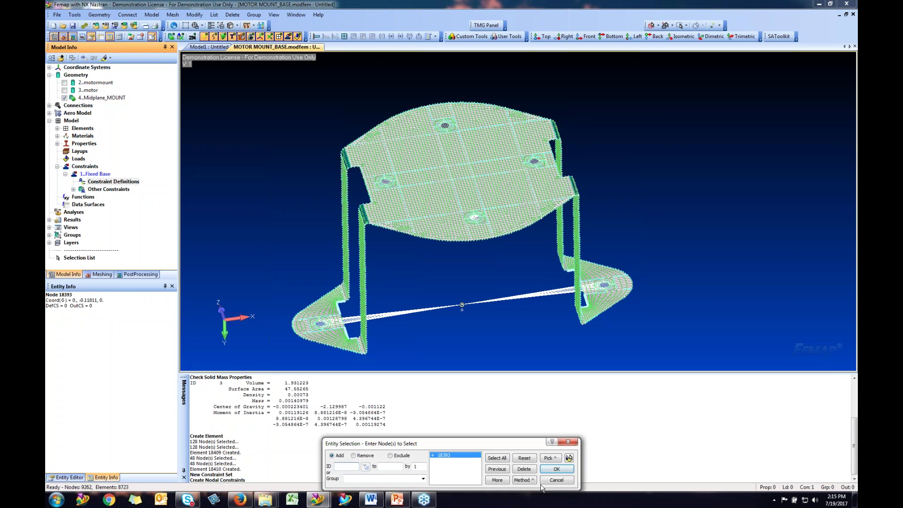
click(556, 469)
click(396, 463)
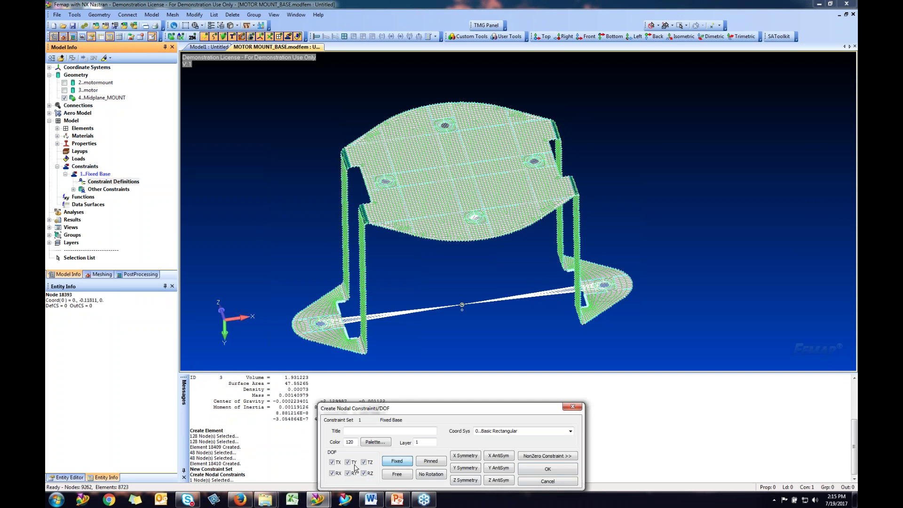
click(548, 469)
mouse_move(470, 311)
middle_down()
mouse_move(462, 283)
mouse_move(476, 262)
mouse_move(471, 250)
middle_up()
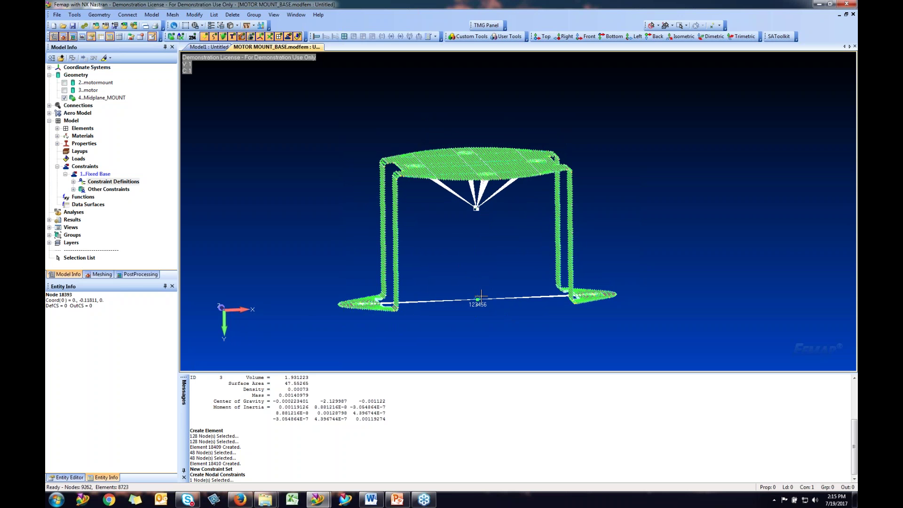
middle_drag(469, 280, 485, 282)
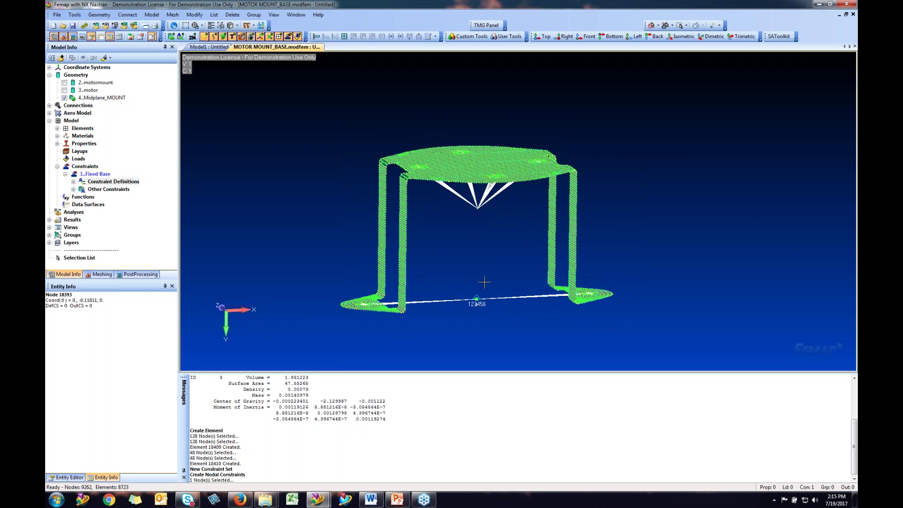
Create a new analysis set for NX Nastran with the Normal Modes/Eigenvalue type, using the integrated solver
right_click(70, 214)
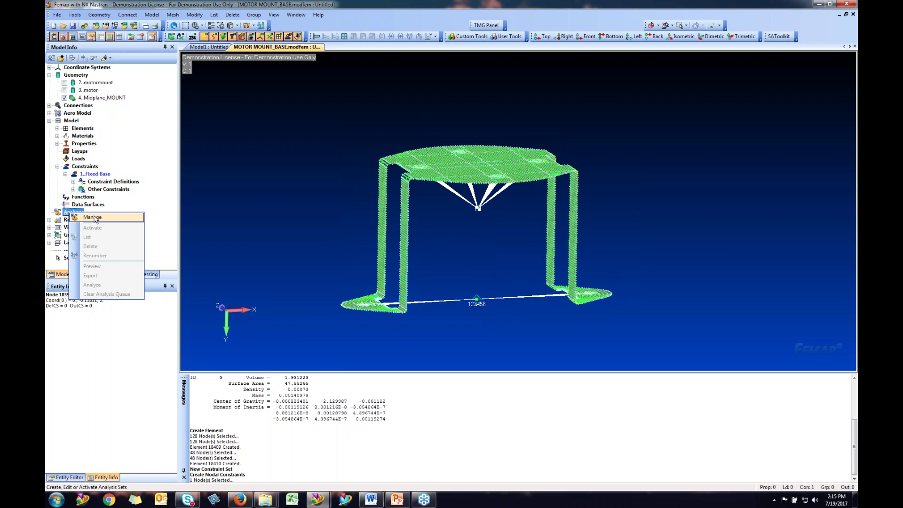
click(92, 217)
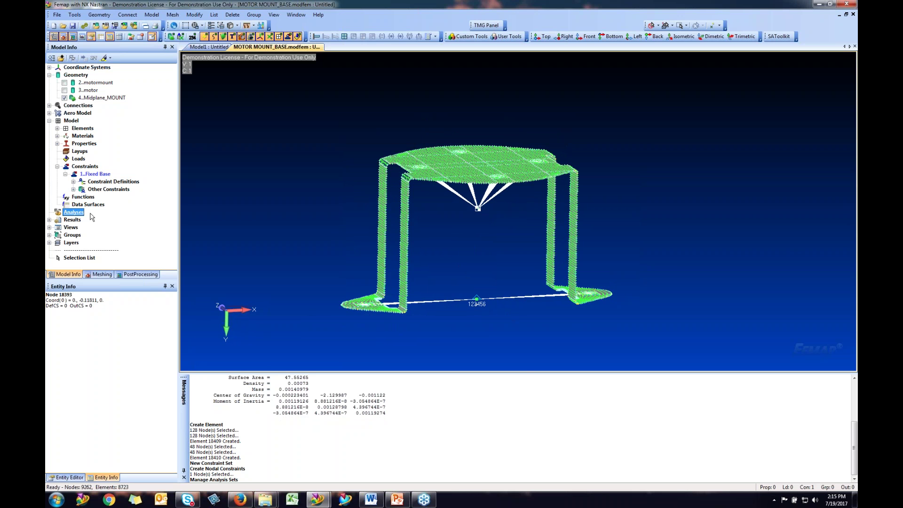
click(520, 313)
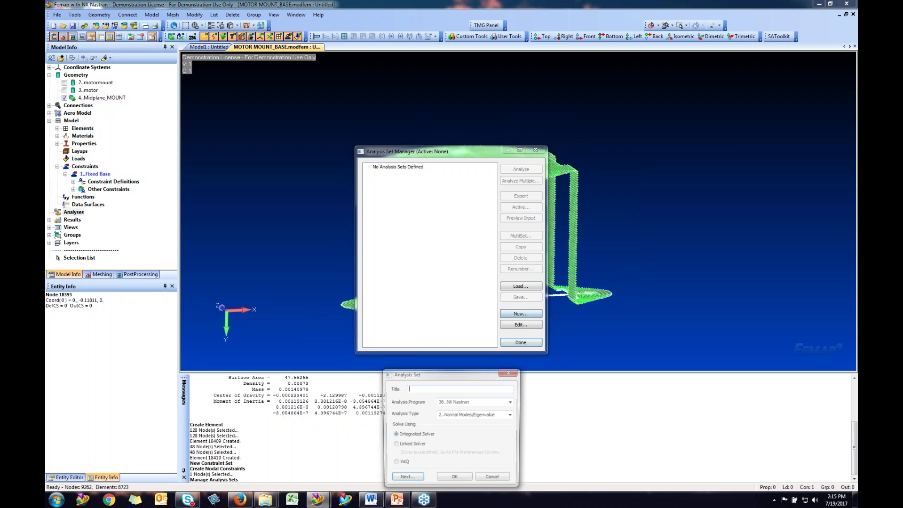
click(511, 415)
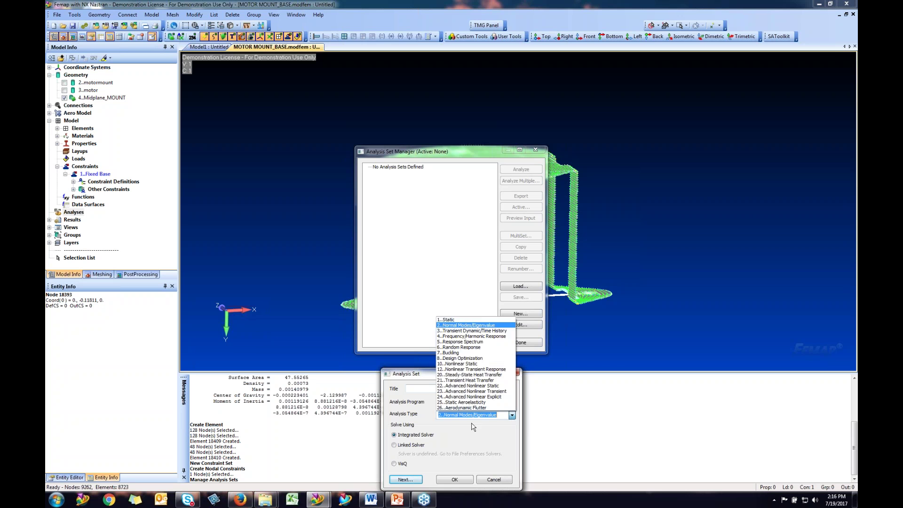
click(464, 325)
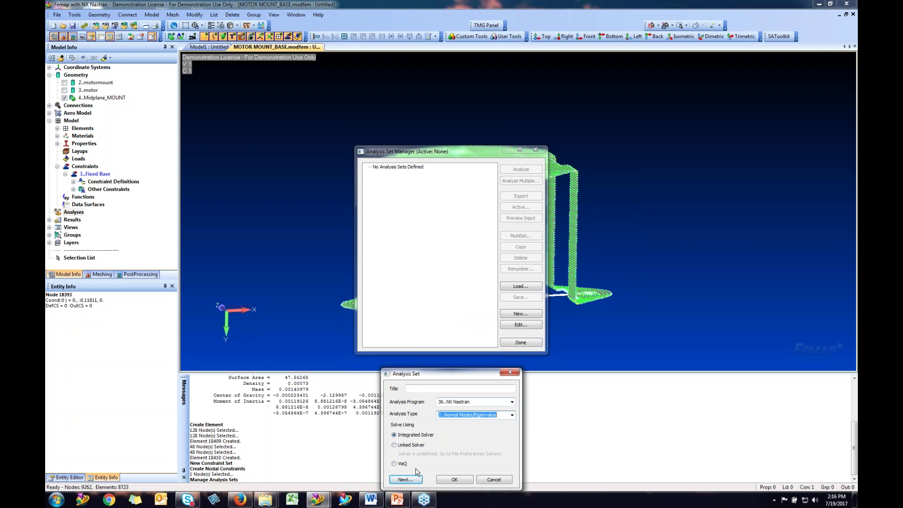
click(406, 480)
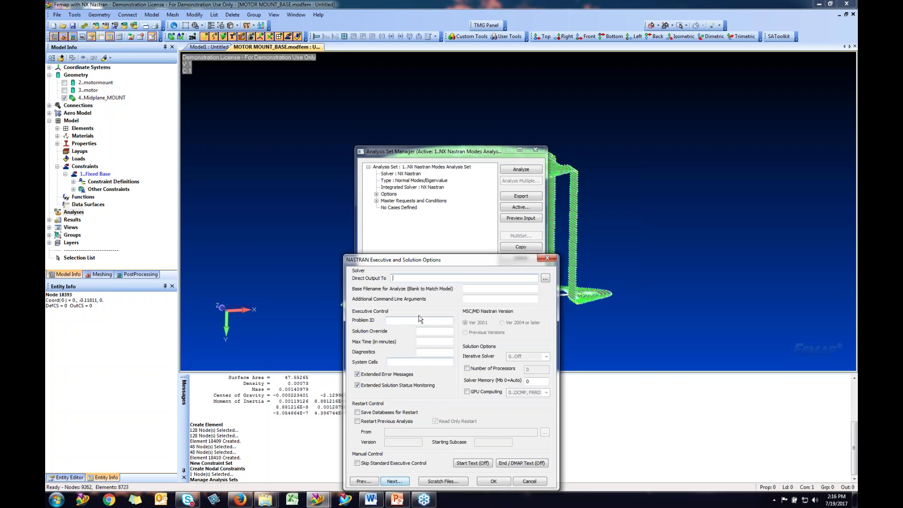
Keep the default executive, bulk data and GEOMCHECK options, and accept the Lanczos modal settings with 10 desired modes
drag(458, 259, 468, 234)
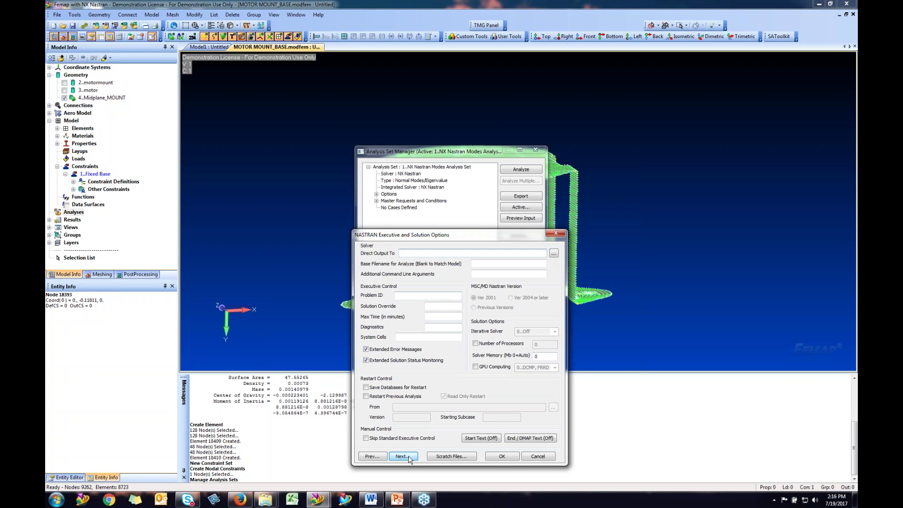
click(415, 469)
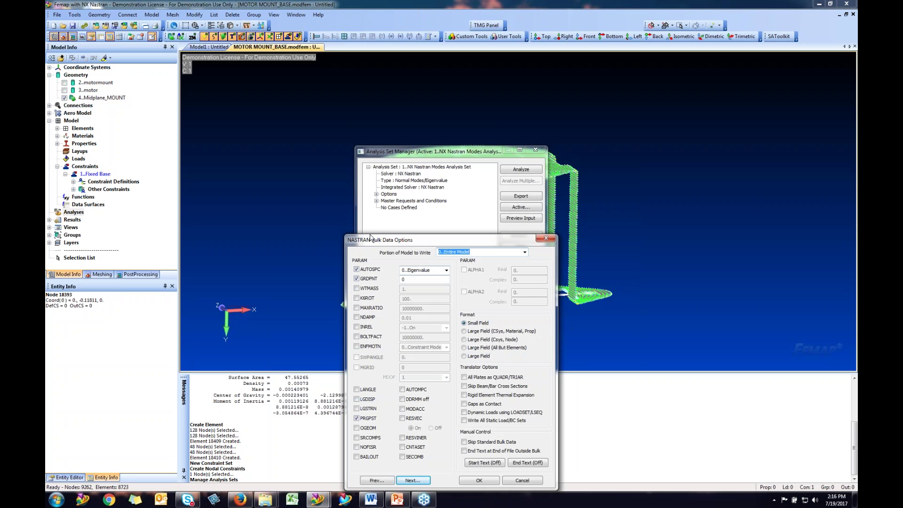
click(357, 289)
click(357, 289)
click(423, 480)
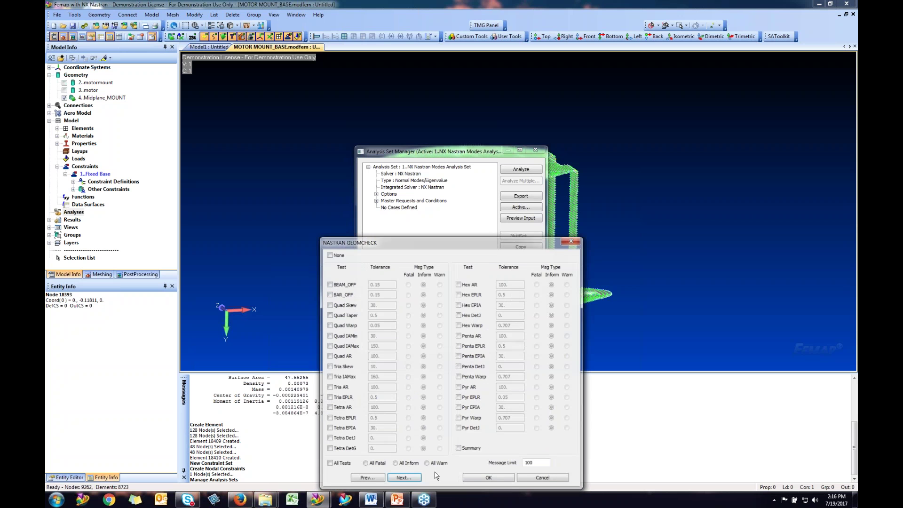
click(415, 480)
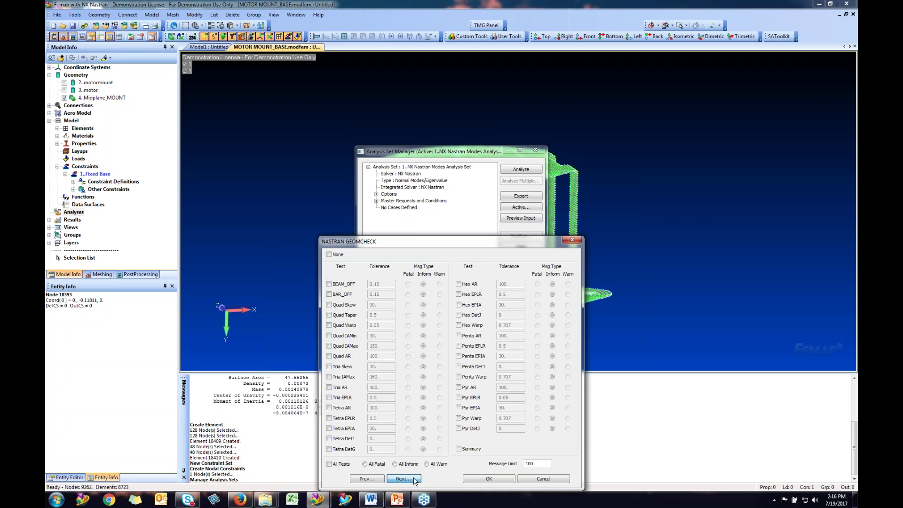
click(414, 483)
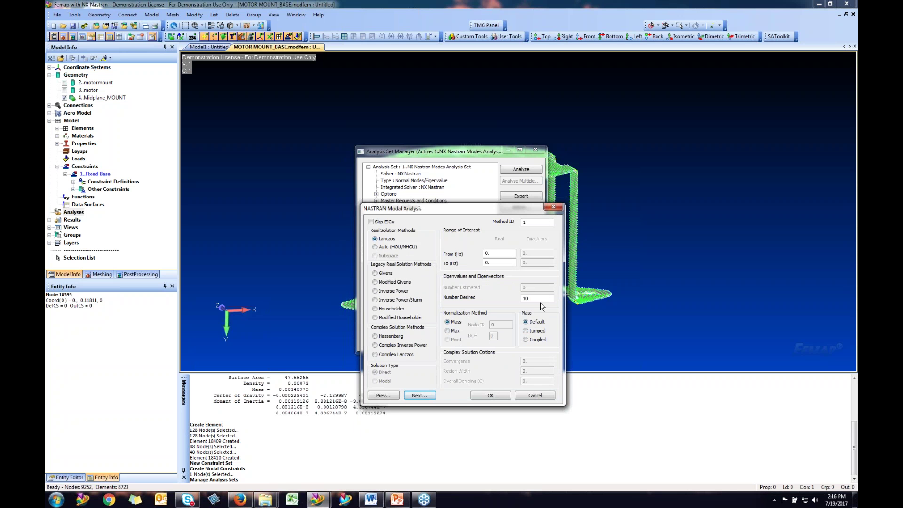
click(428, 396)
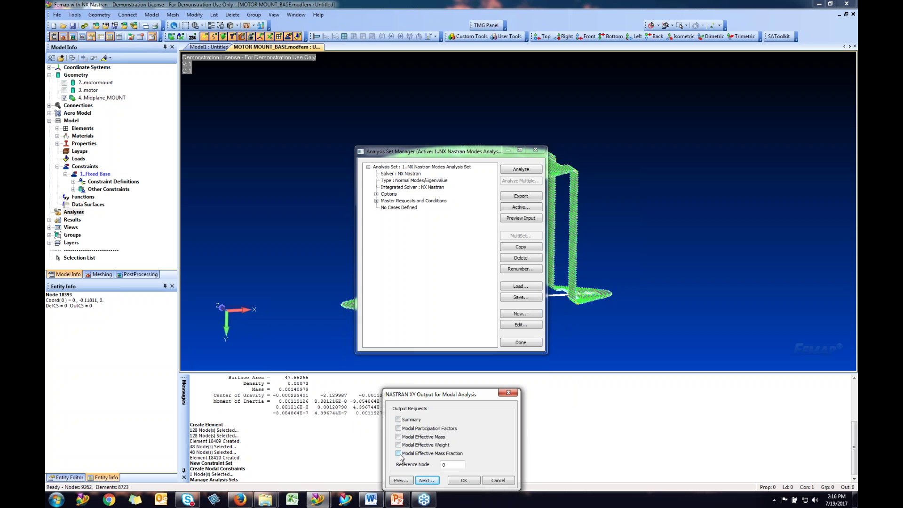
Request Modal Effective Mass Fraction as XY output for the modal analysis, and leave the response spectrum set to None
click(398, 454)
click(428, 481)
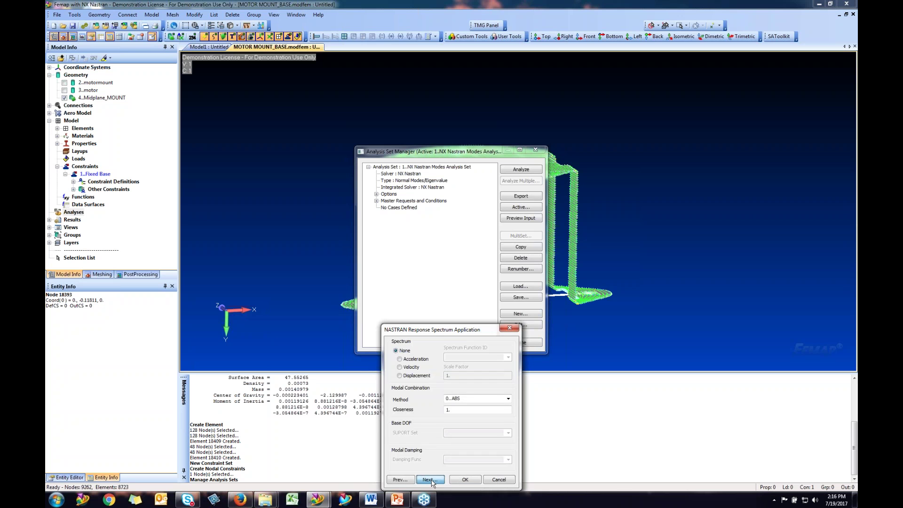
click(430, 480)
click(433, 480)
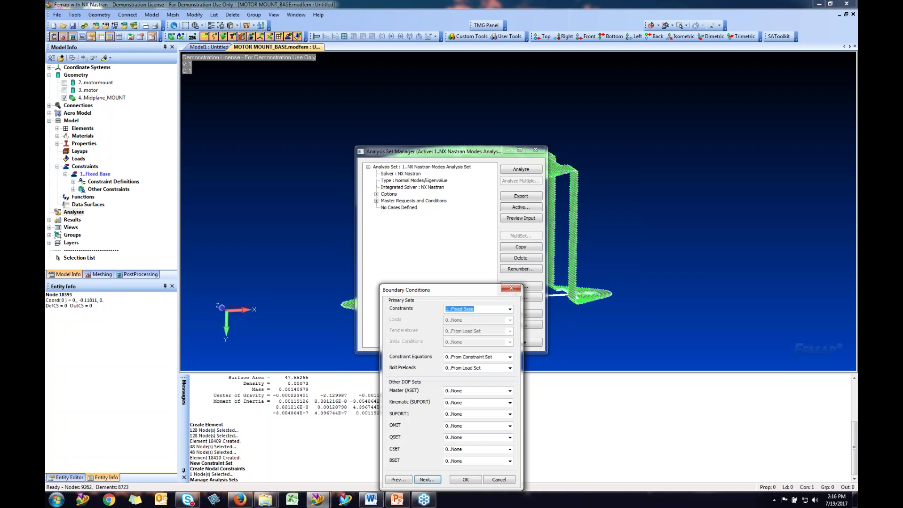
Accept the Fixed Base constraints and default output requests, and run the modes analysis, continuing past the message review
click(428, 480)
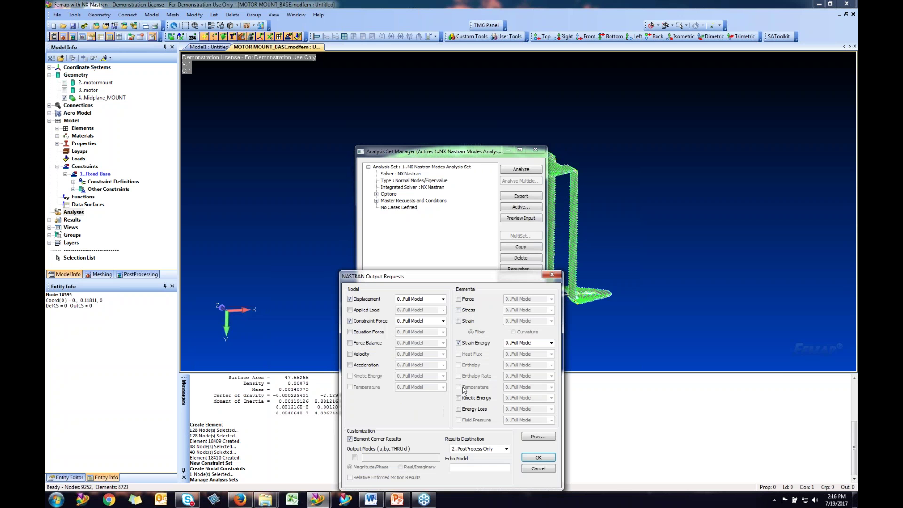
click(538, 458)
click(535, 171)
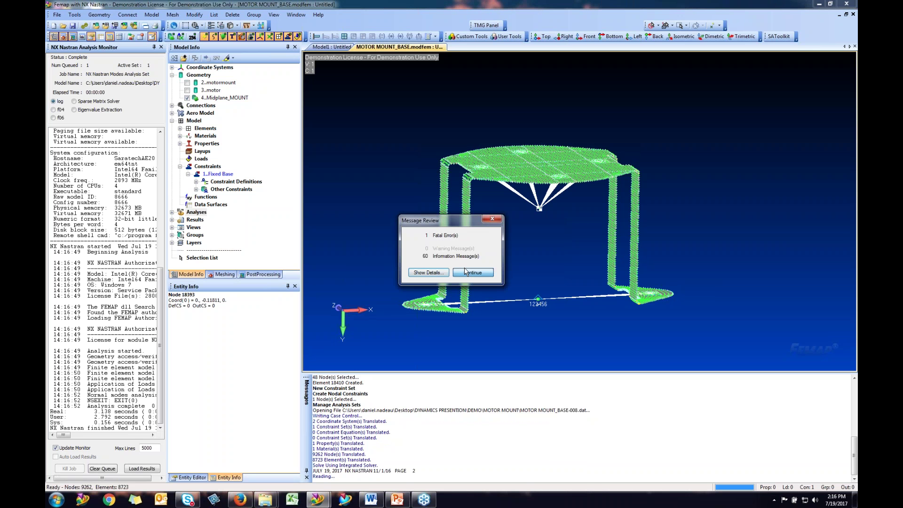
key(Return)
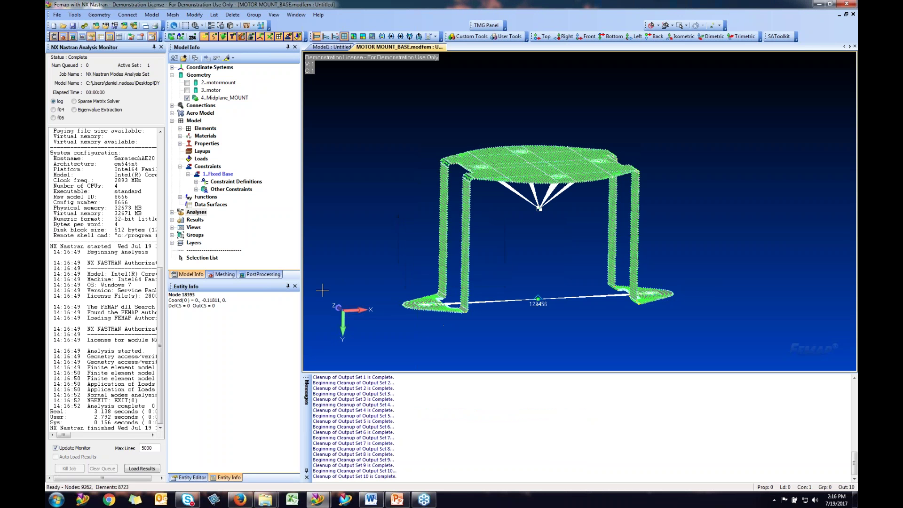
Activate the Mode 5 output set from the modal results and display the model's deformed shape
click(172, 220)
click(181, 235)
click(242, 202)
scroll(242, 202, down, 2)
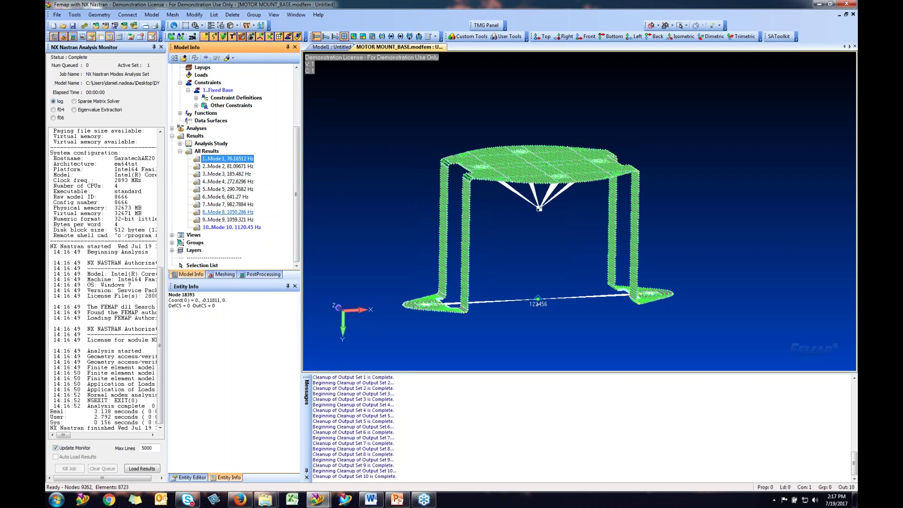
double_click(228, 188)
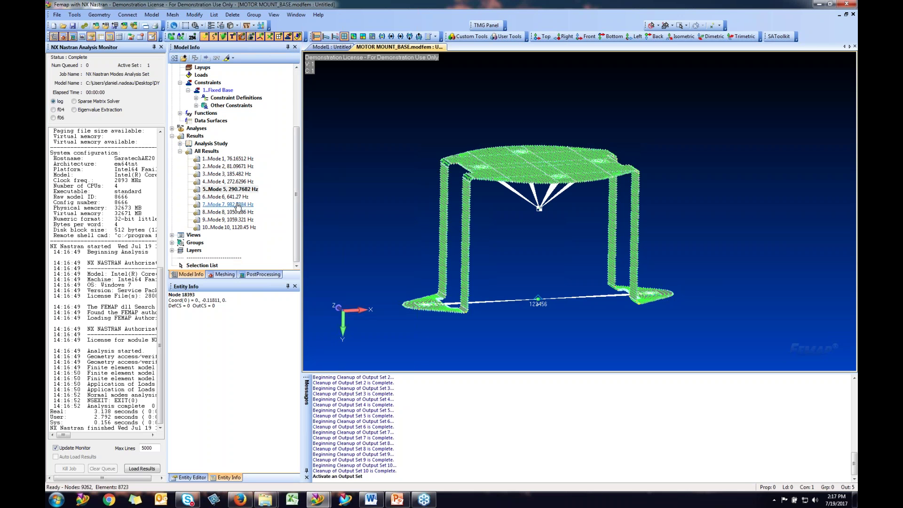
click(324, 37)
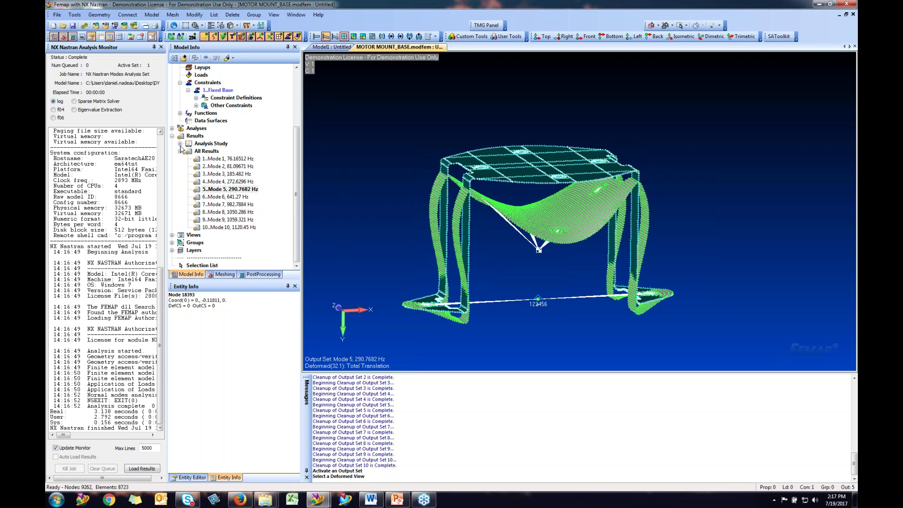
Plot the Mass SUM T1, T2 and T3 functions together in an XY chart
click(180, 114)
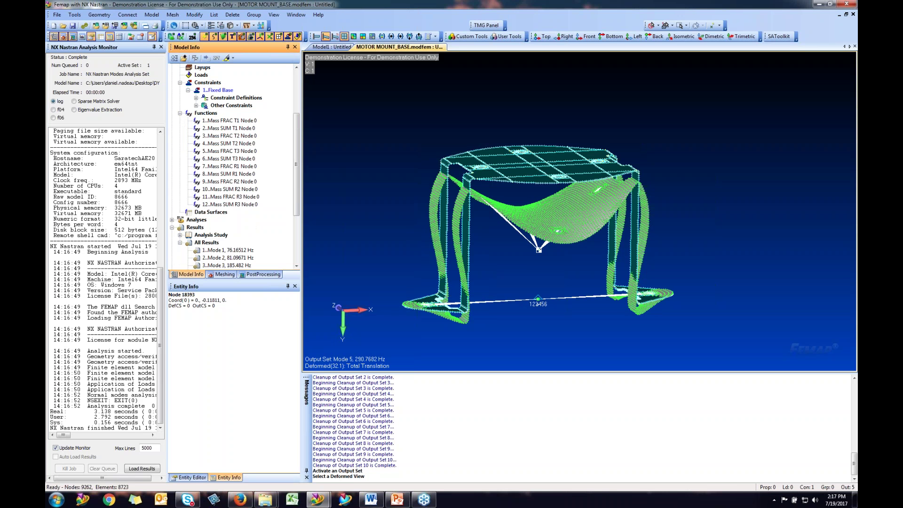
click(241, 129)
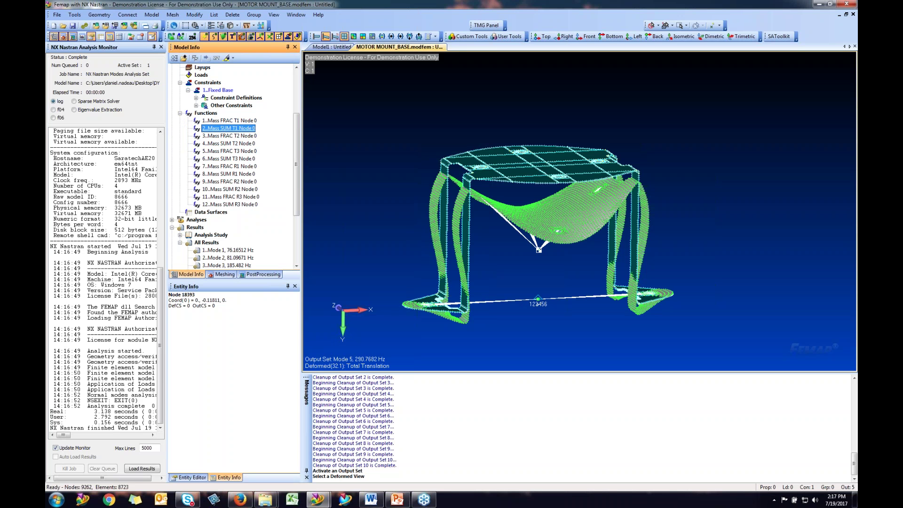
ctrl+click(228, 144)
ctrl+click(228, 158)
ctrl+click(229, 136)
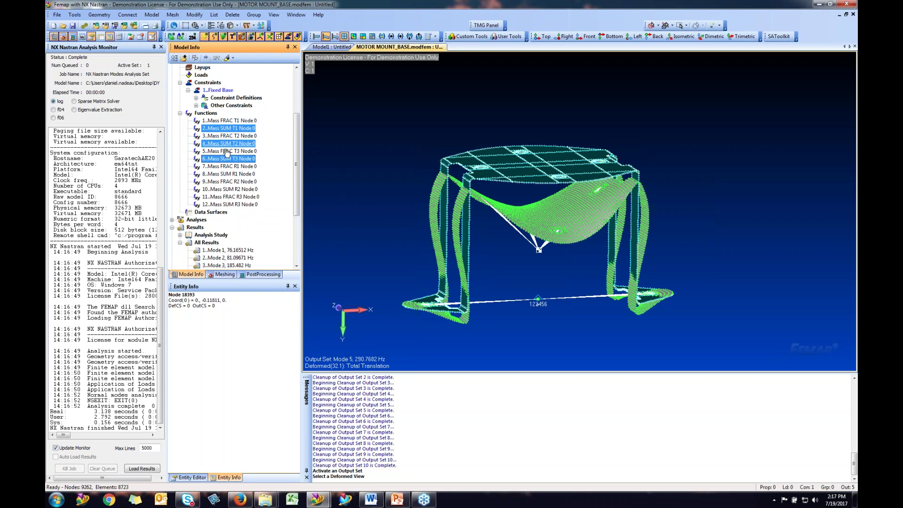
right_click(226, 143)
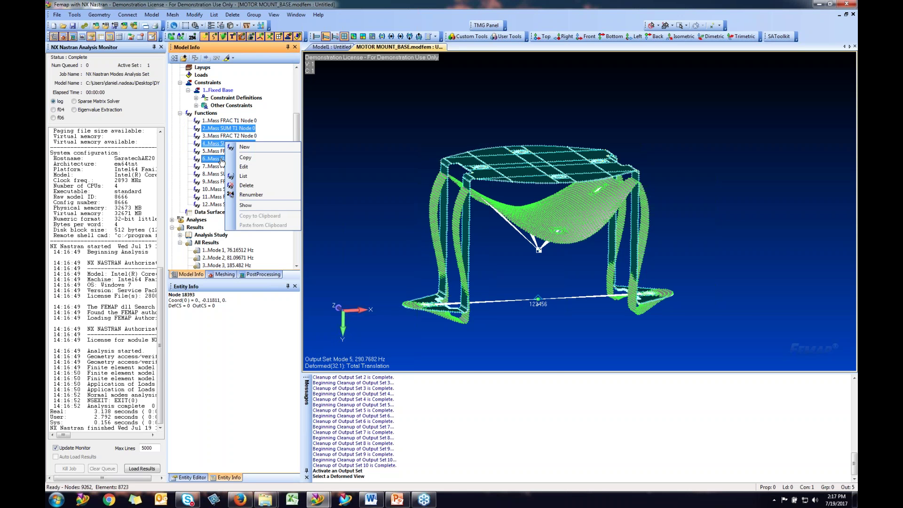
click(246, 205)
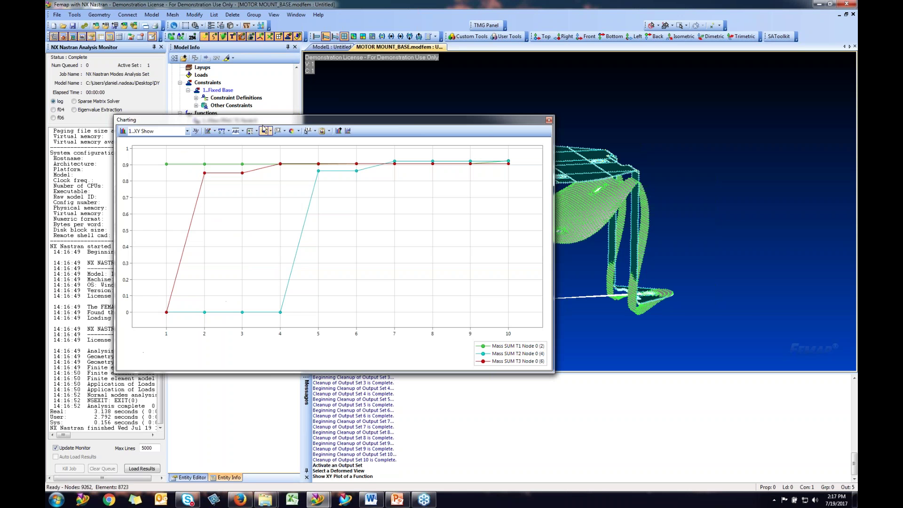
Reposition the chart to compare the effective mass sums with the deformed model and function list, and close it
drag(305, 119, 263, 82)
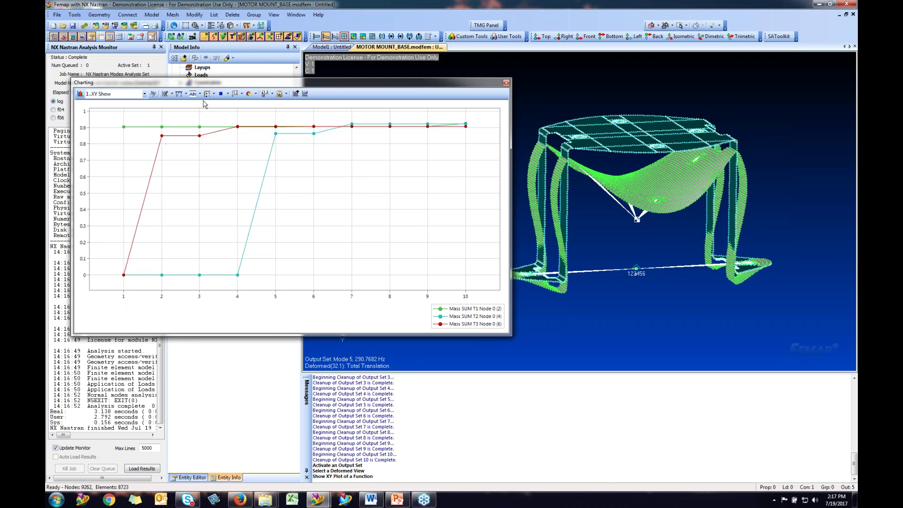
drag(214, 82, 306, 299)
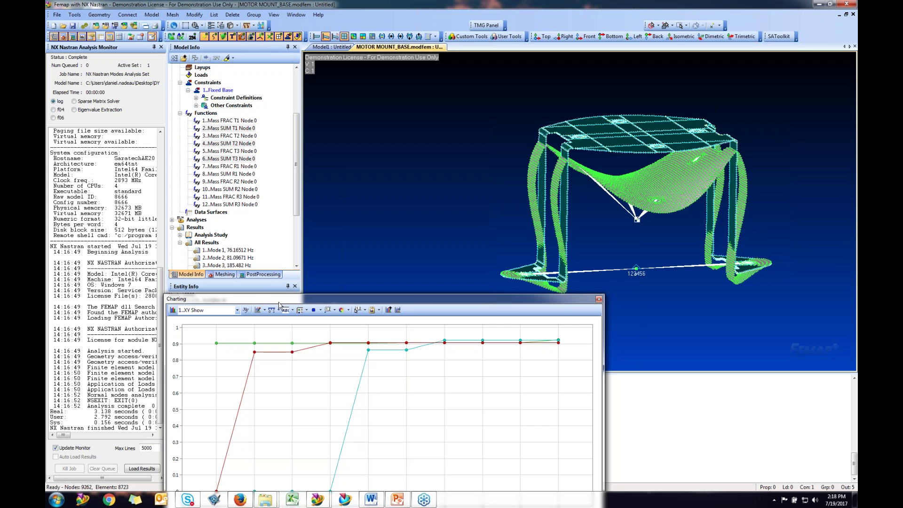
drag(279, 303, 279, 169)
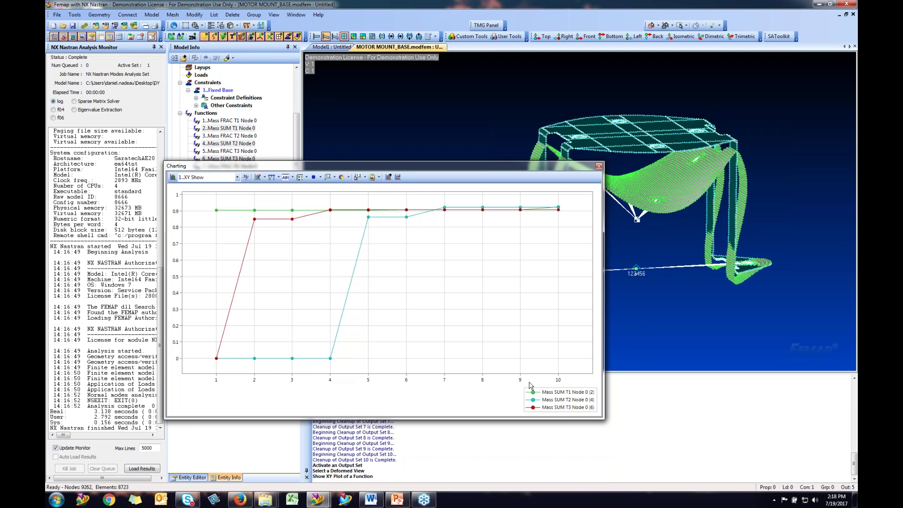
click(598, 166)
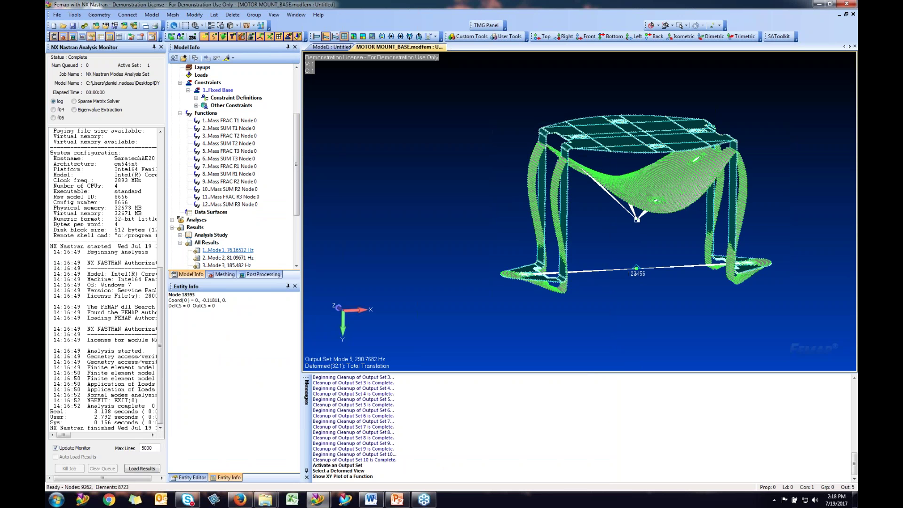
Review the deformed shapes of Mode 1 and Mode 2, and return the model to the undeformed view
double_click(230, 250)
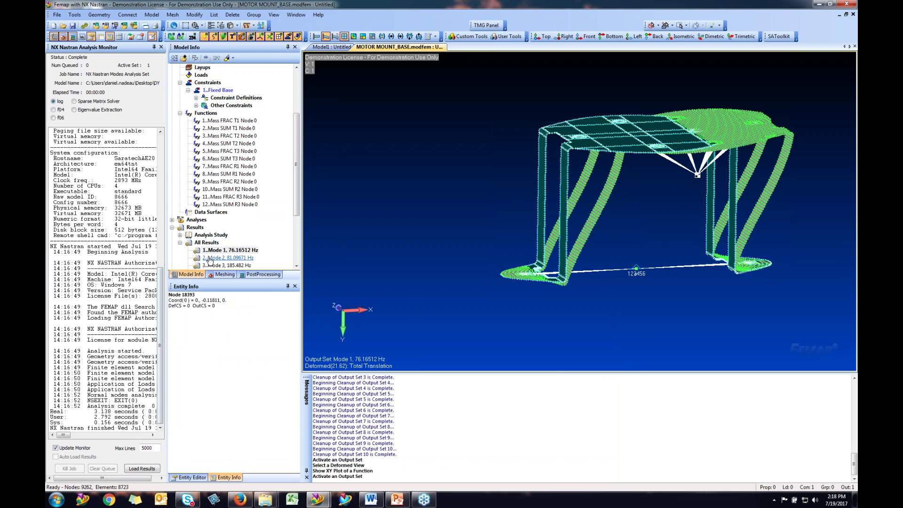
double_click(228, 258)
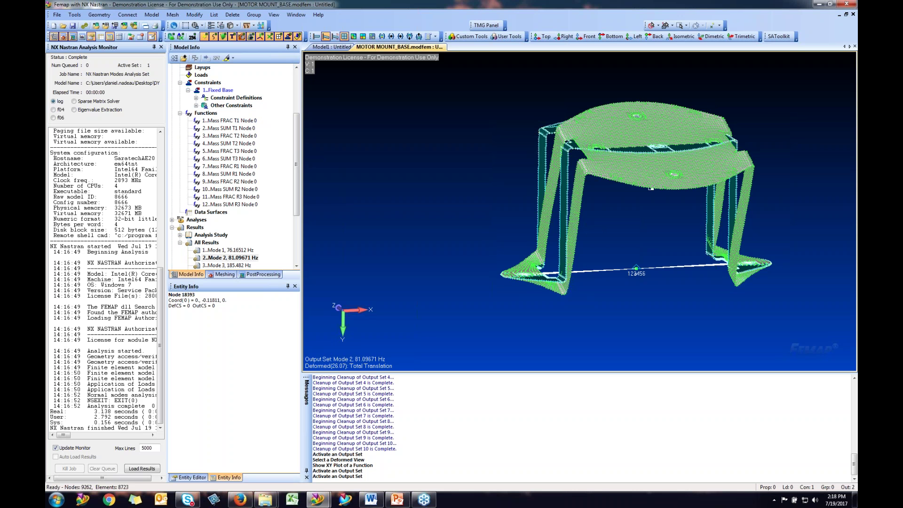
click(316, 36)
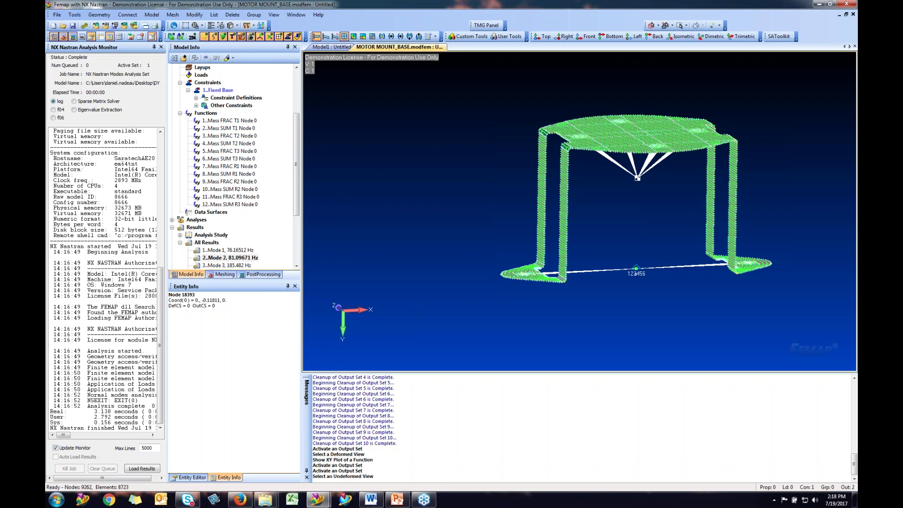
Collapse the constraints, functions and results branches of the model tree, and close the NX Nastran analysis monitor
click(180, 83)
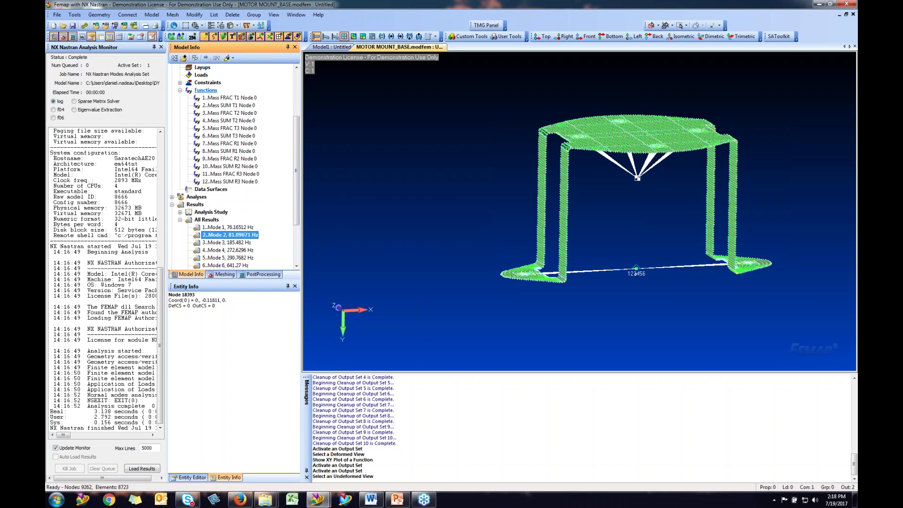
click(181, 91)
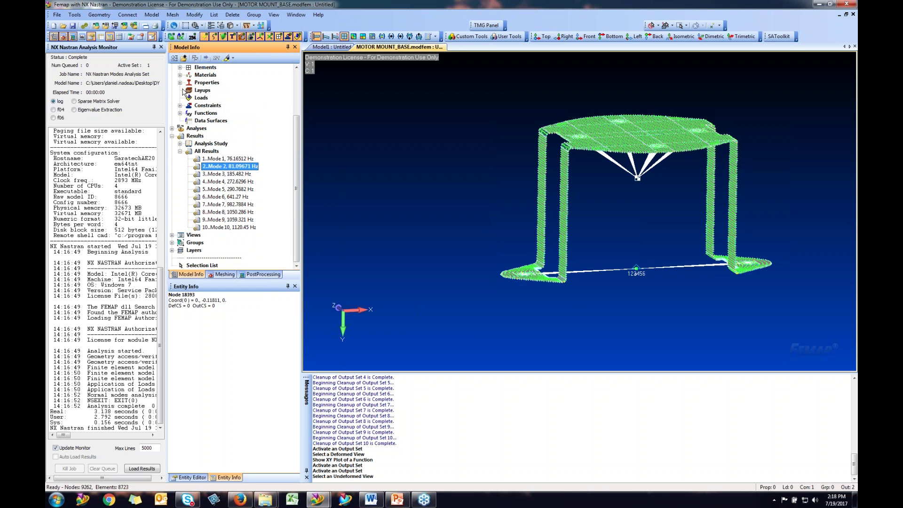
click(180, 152)
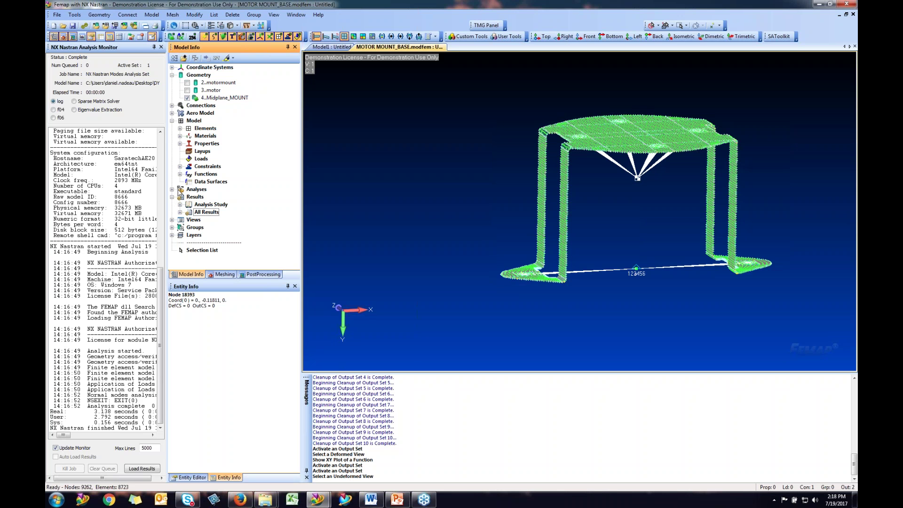
click(161, 48)
click(161, 47)
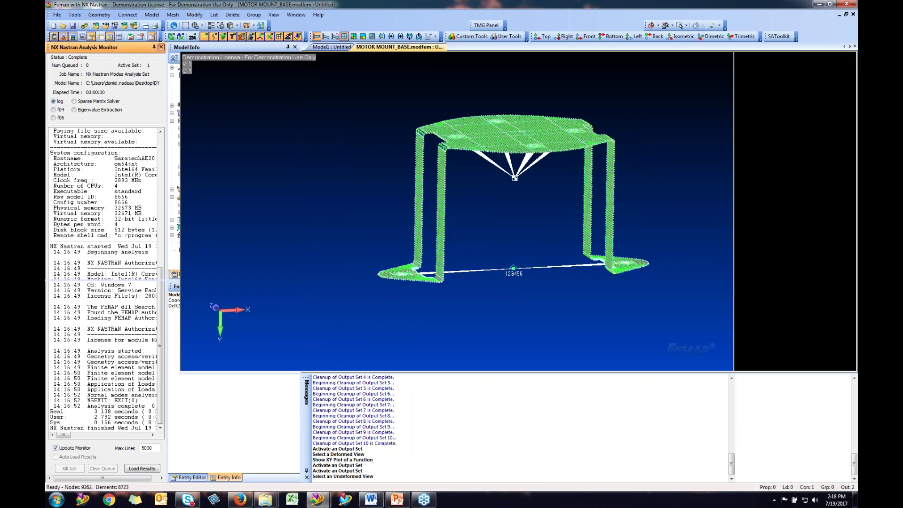
Create a new standard load set titled Freq R
right_click(75, 159)
click(94, 163)
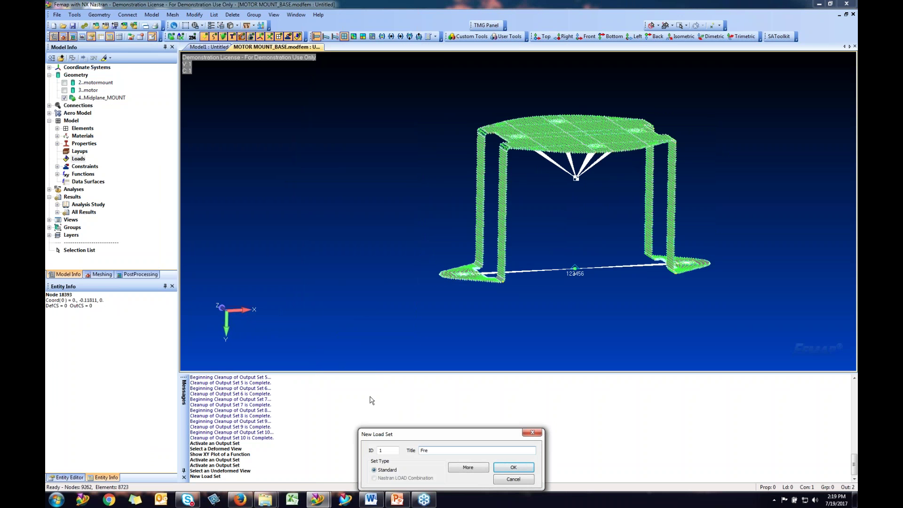
key(Return)
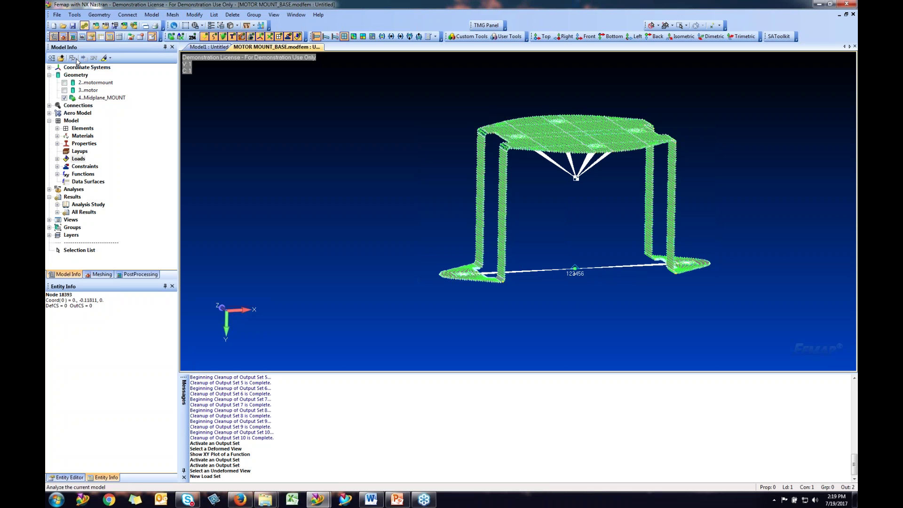
Add a nodal acceleration load of 386 in the Y direction to base node 18393 in the Freq R load set
click(57, 159)
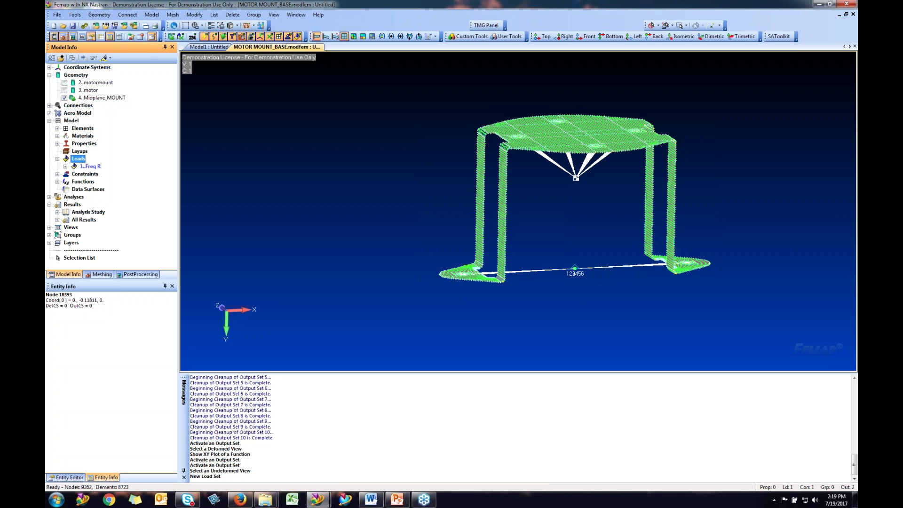
double_click(92, 167)
right_click(107, 177)
click(124, 181)
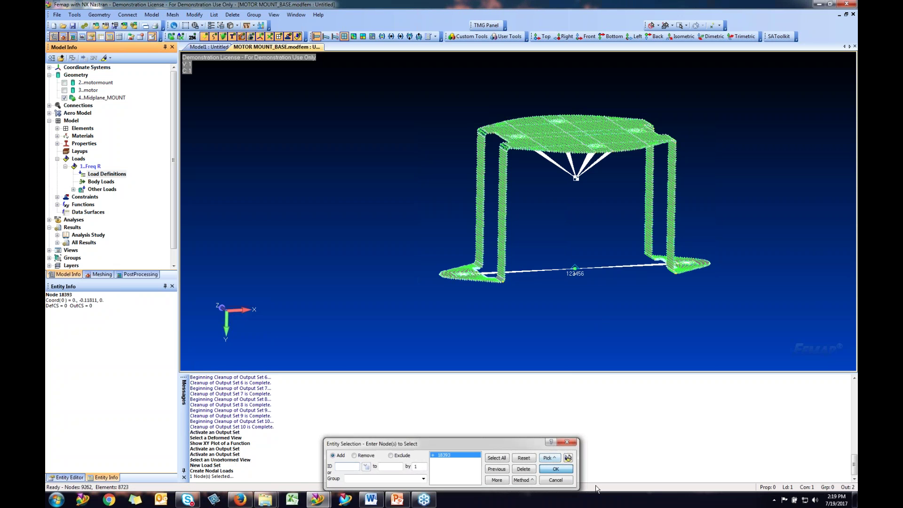
key(Return)
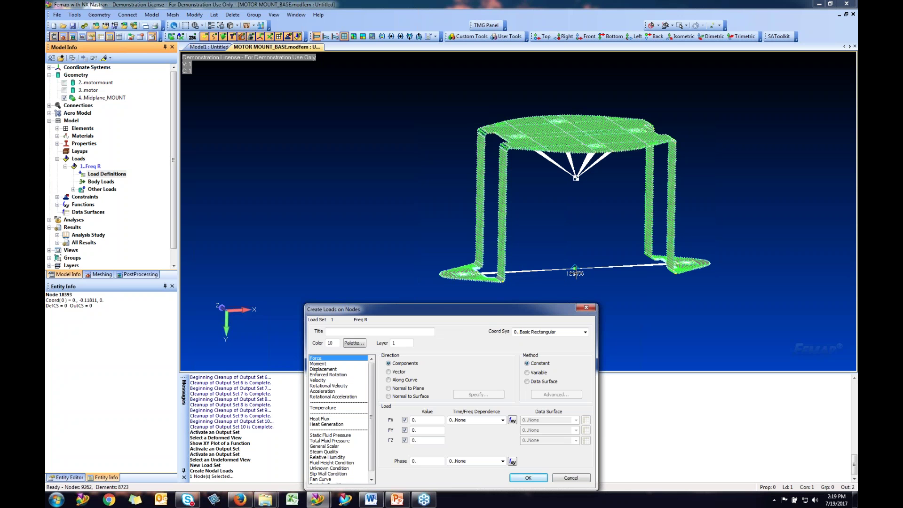
drag(438, 314, 424, 120)
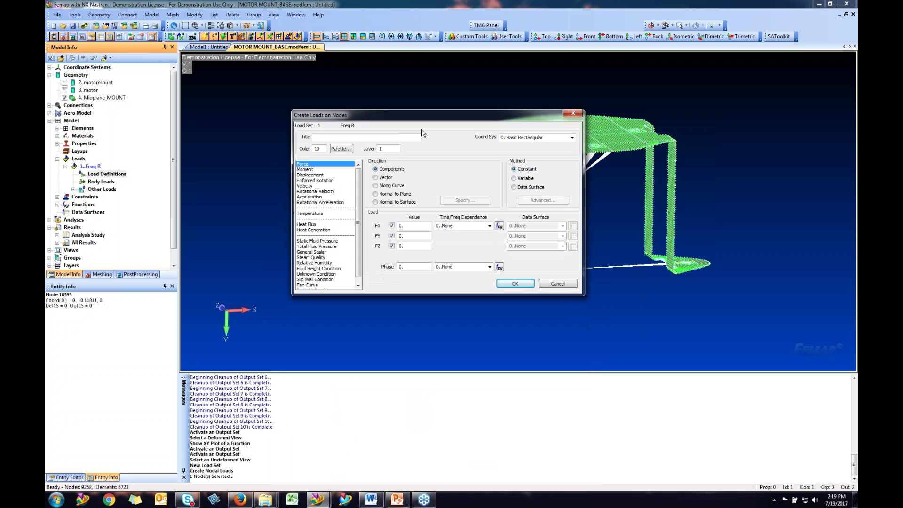
click(309, 197)
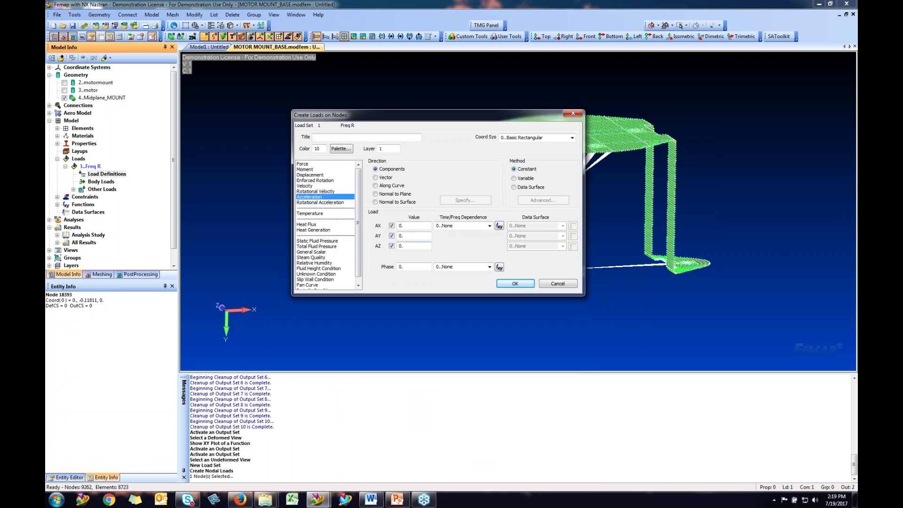
key(Tab)
text(3)
click(516, 283)
Delete all twelve Mass FRAC and Mass SUM functions from the model
click(57, 205)
click(107, 181)
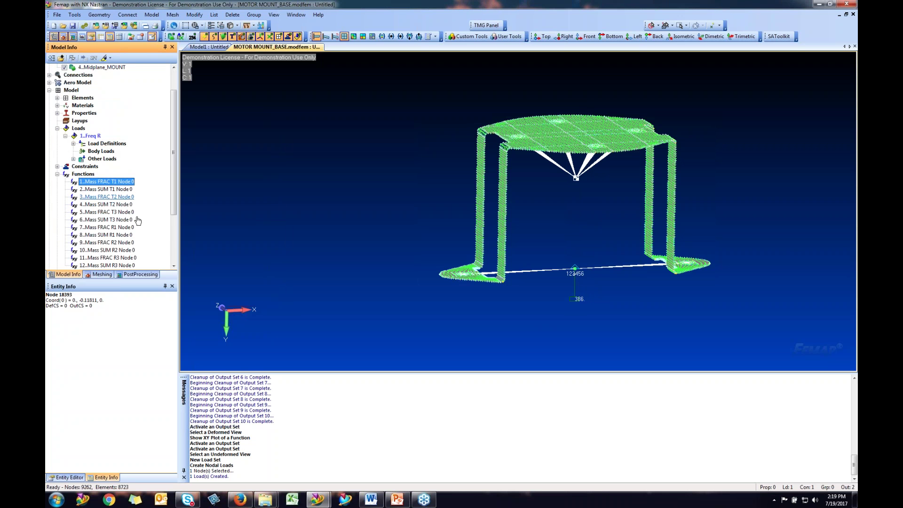
scroll(138, 220, down, 2)
shift+click(121, 220)
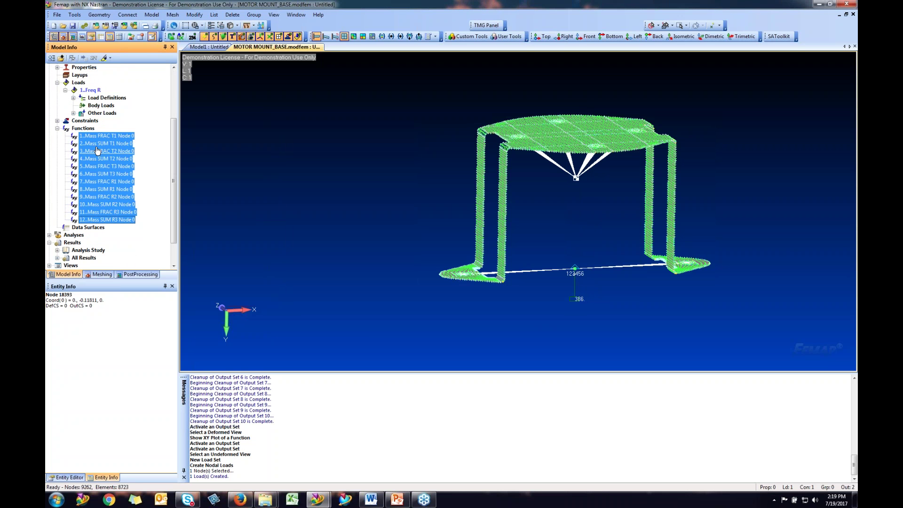
right_click(96, 148)
click(113, 191)
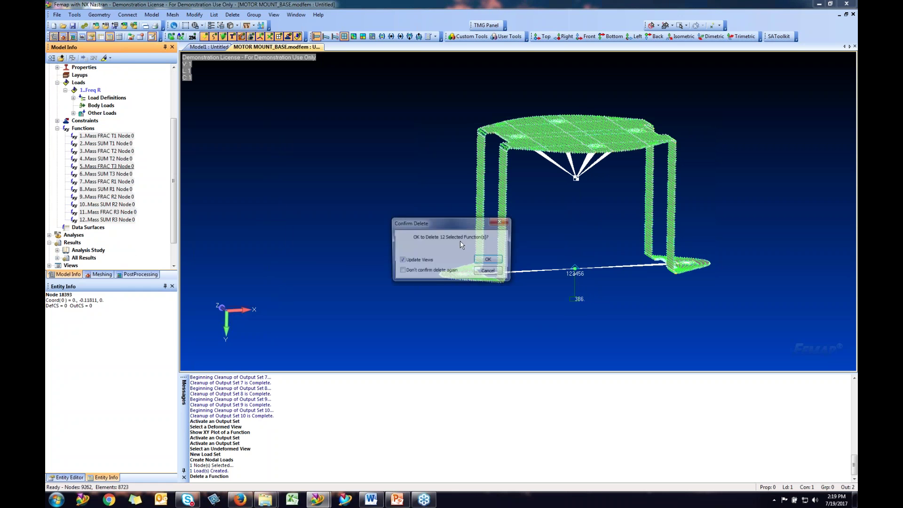
click(490, 262)
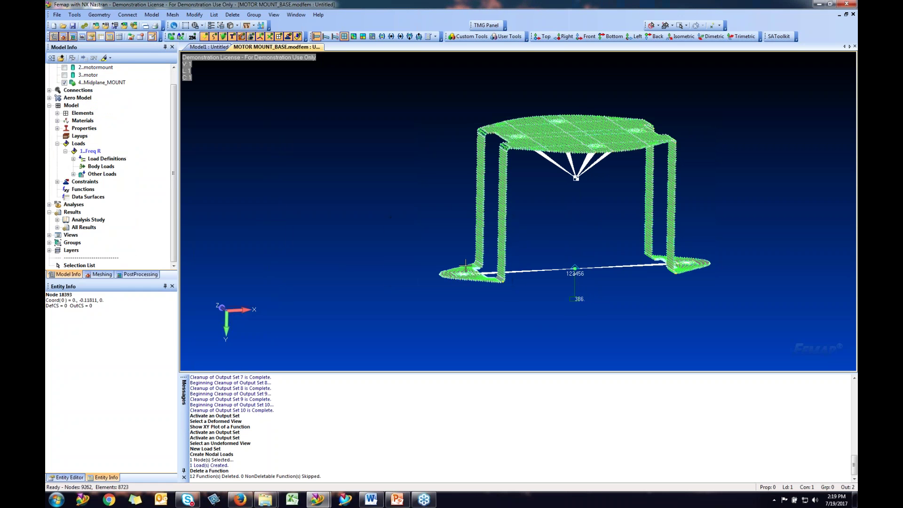
Create a Structural Damp vs. Freq function with a constant value of 0.05 from 0 to 5000 Hz
right_click(76, 190)
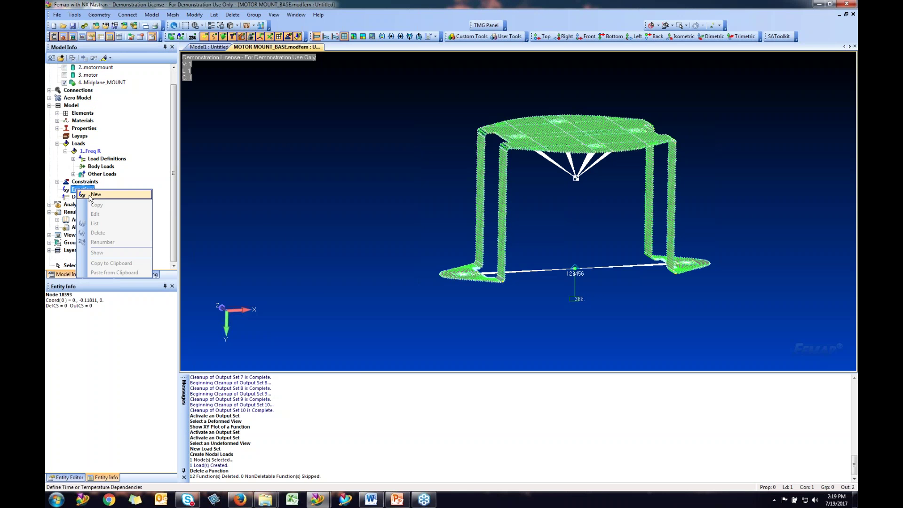
click(88, 196)
click(579, 177)
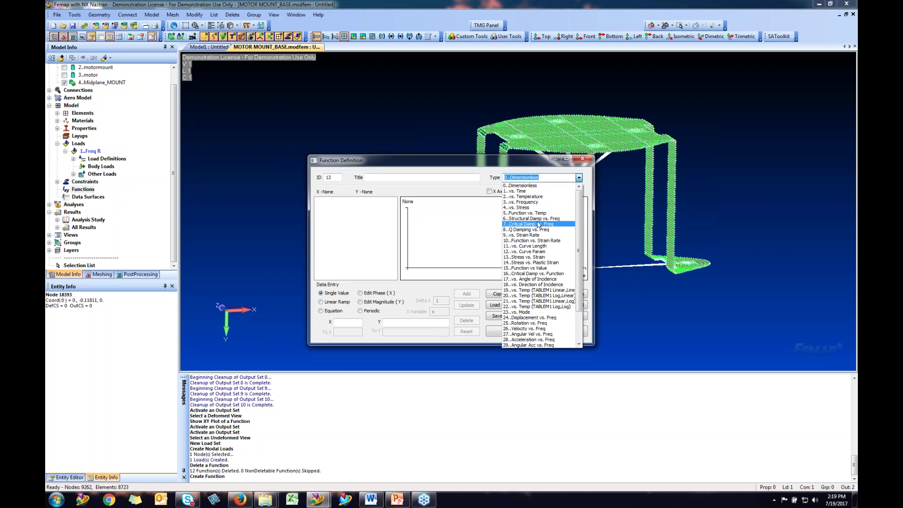
click(542, 218)
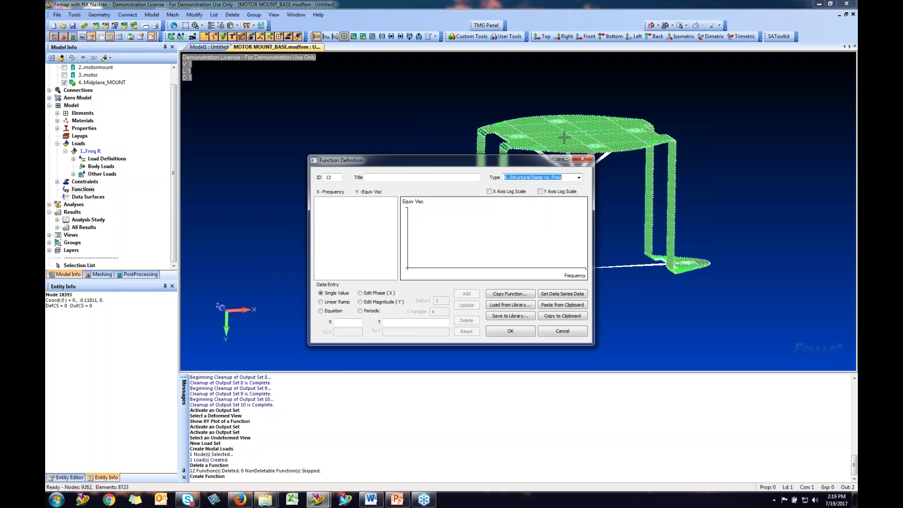
click(348, 323)
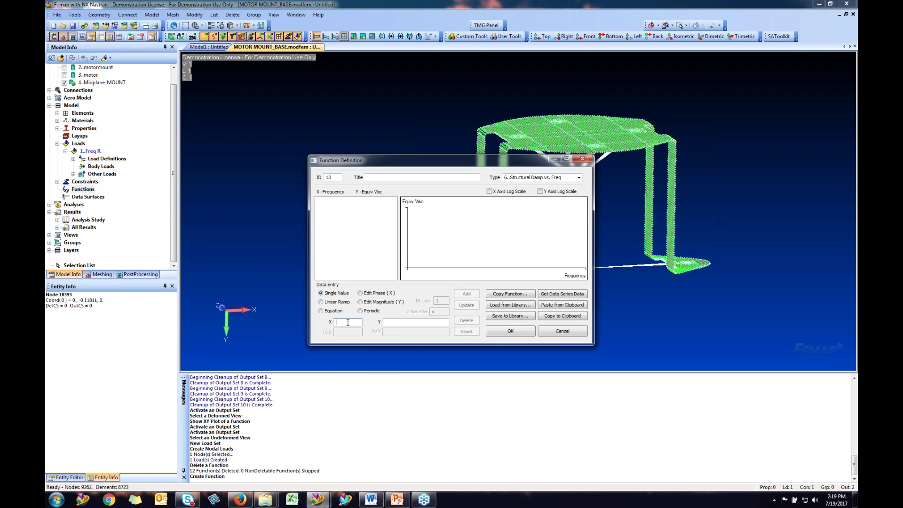
text(0)
key(Tab)
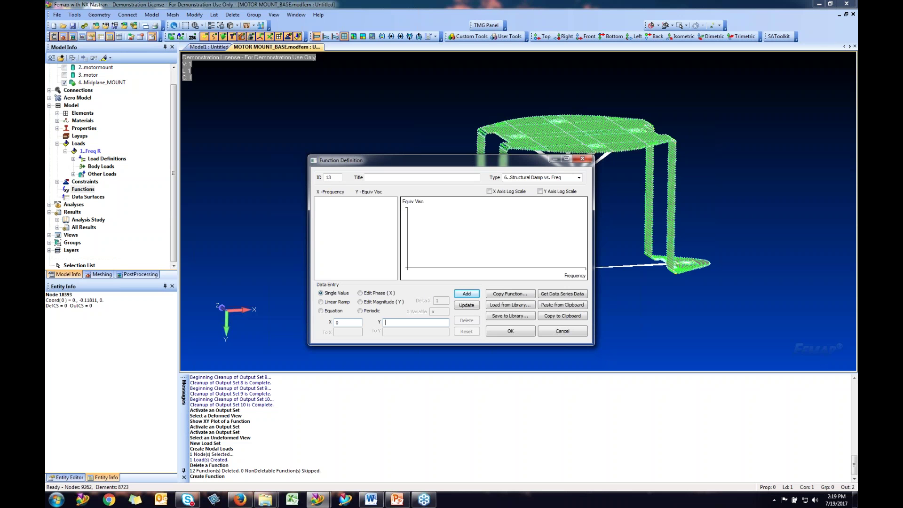
key(Return)
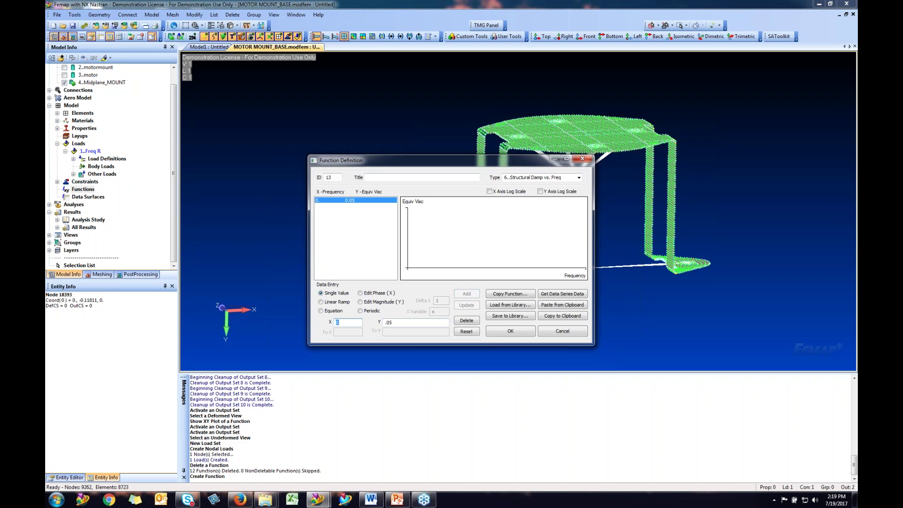
text(5)
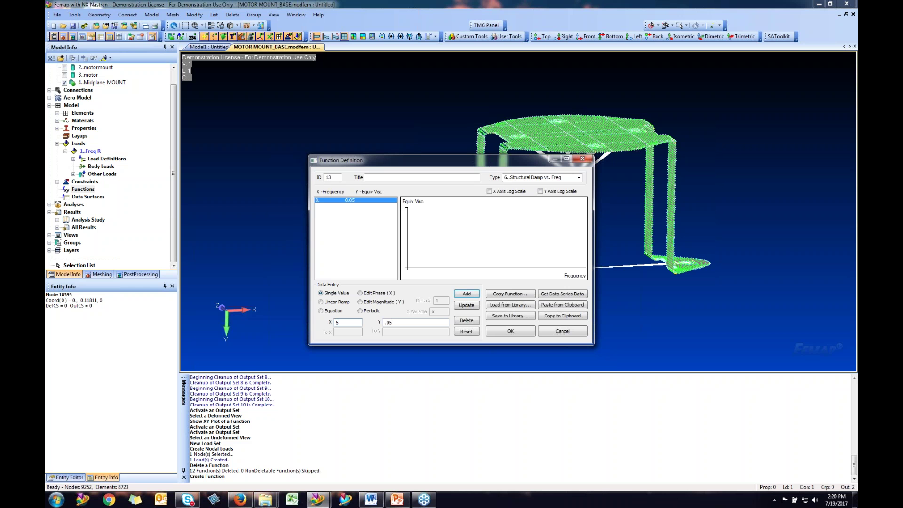
text(000)
key(Return)
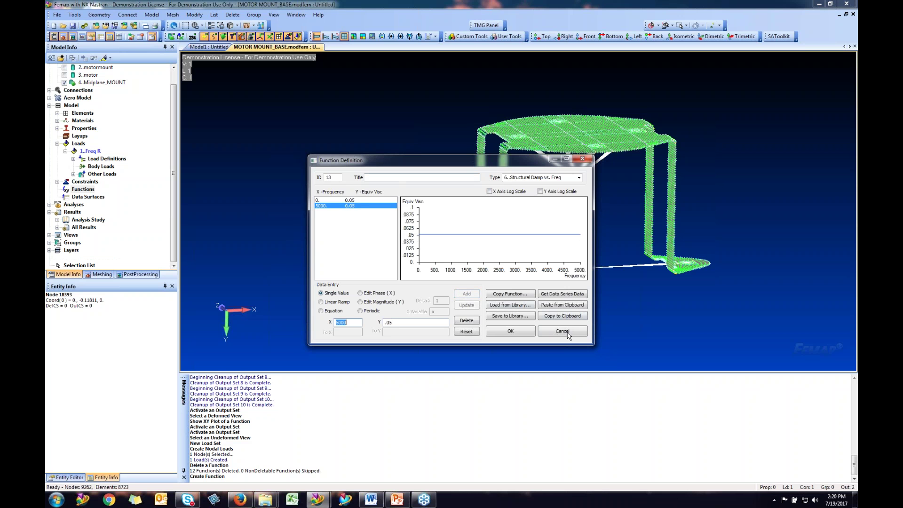
click(506, 333)
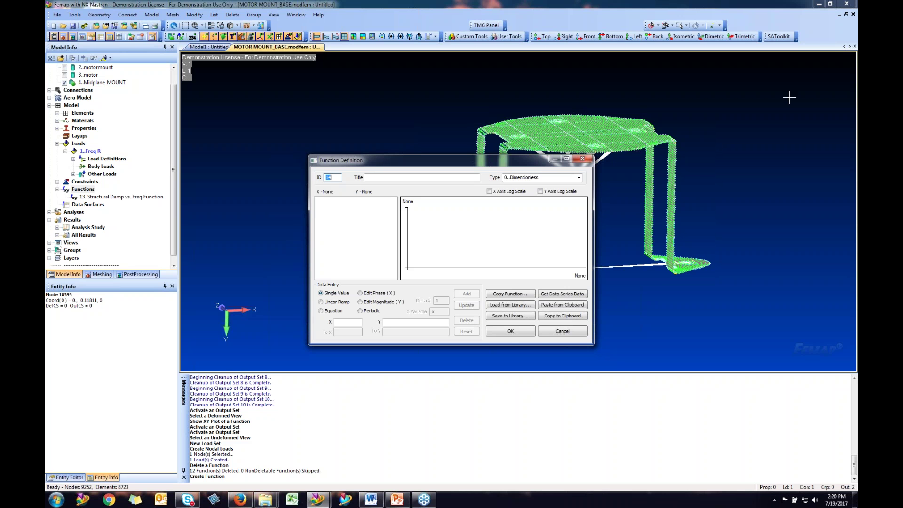
Define a vs. Frequency function with a linear ramp from 1 to 350 Hz in increments of 1, holding the factor at 1
click(580, 177)
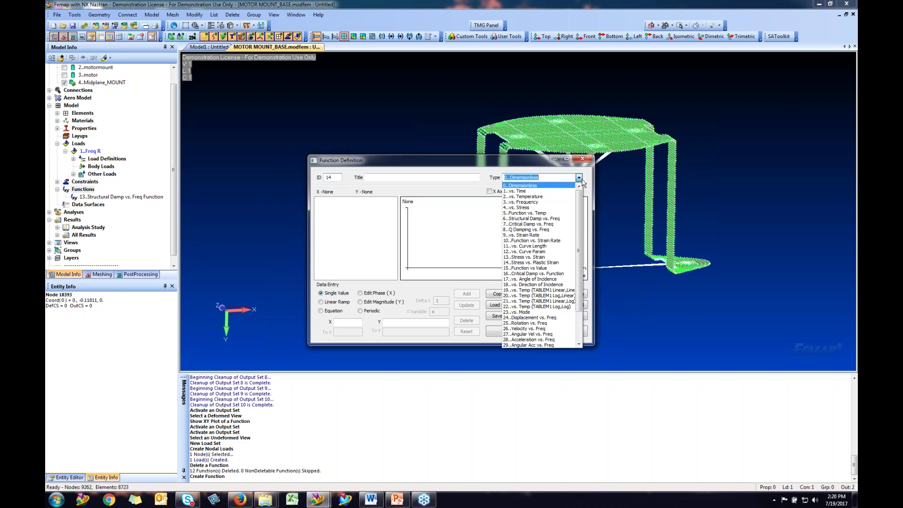
click(546, 202)
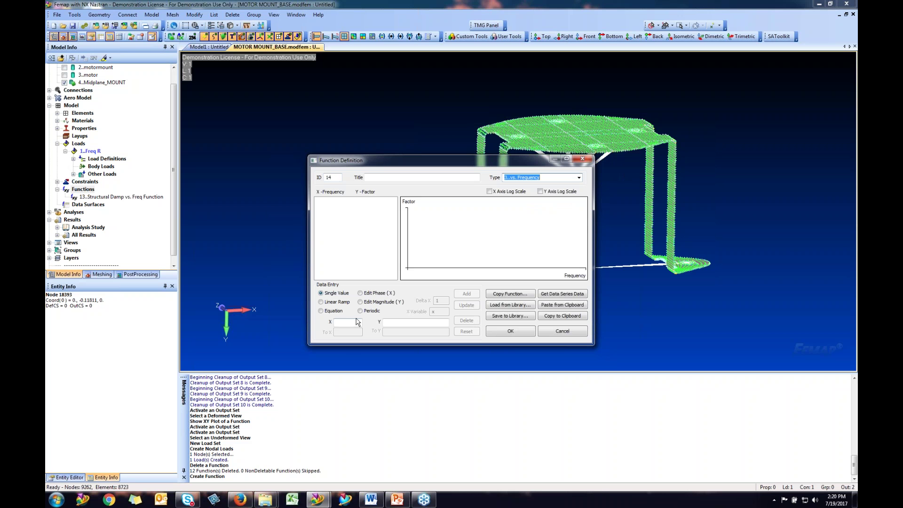
click(351, 321)
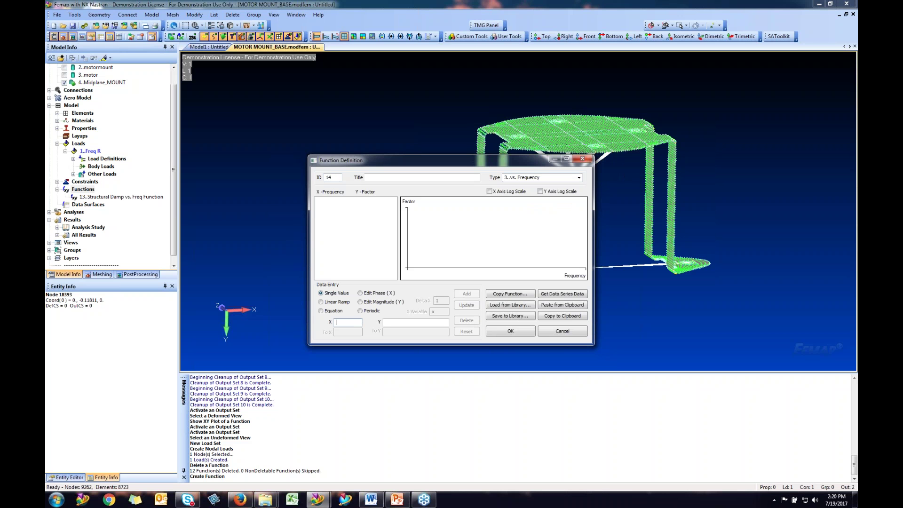
click(57, 235)
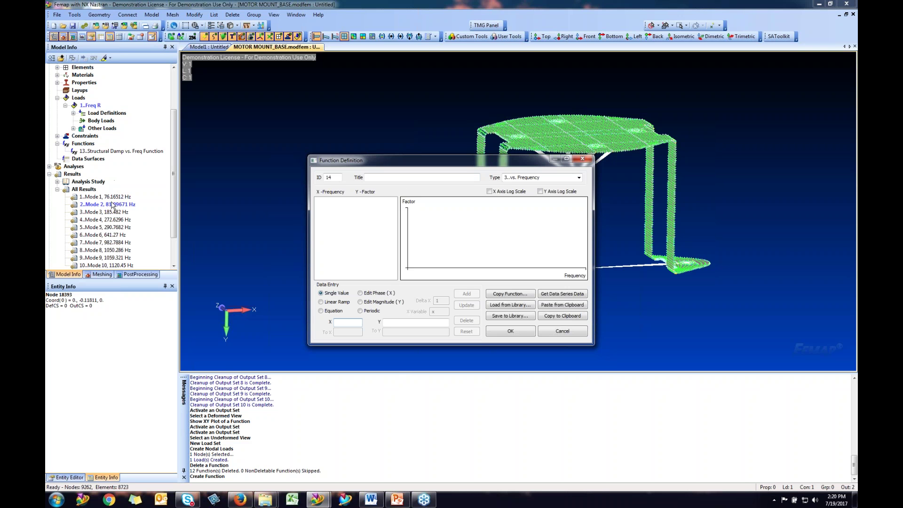
click(347, 302)
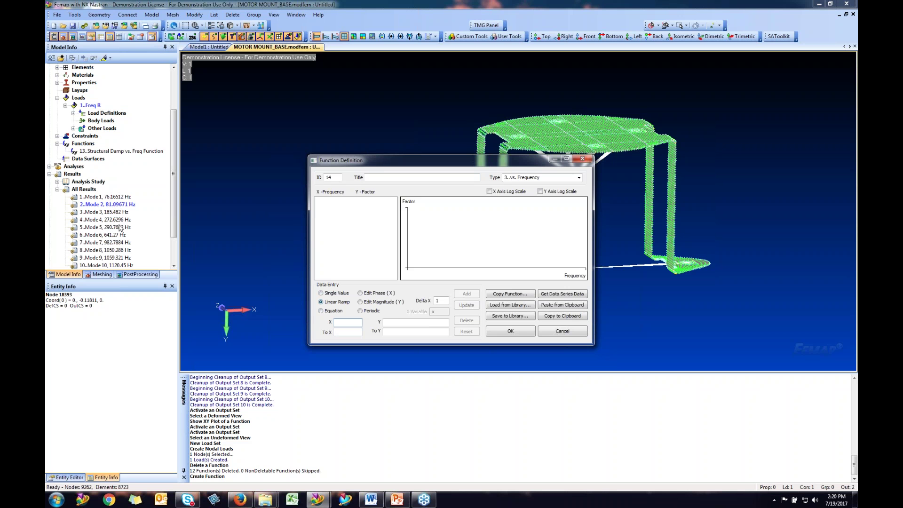
text(1)
key(Tab)
text(1)
key(Tab)
text(350)
key(Tab)
click(467, 294)
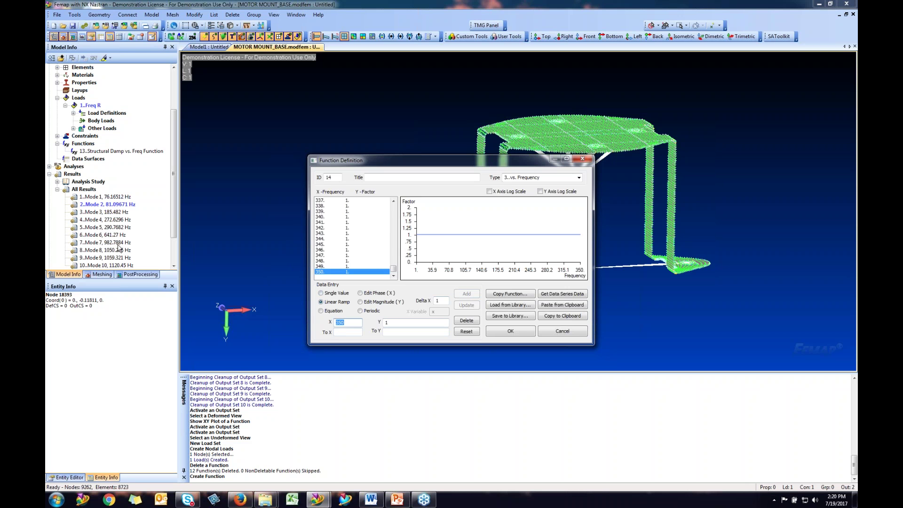
Extend the frequency function's linear ramp to 600 Hz in increments of 10 at a factor of 1, and finish creating functions
click(336, 332)
text(600)
double_click(441, 301)
click(390, 335)
click(466, 293)
drag(397, 269, 394, 206)
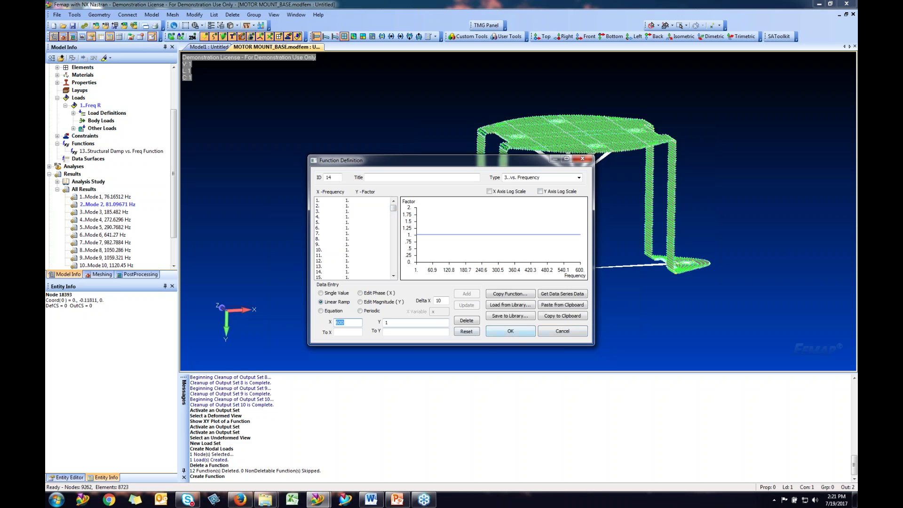
click(512, 332)
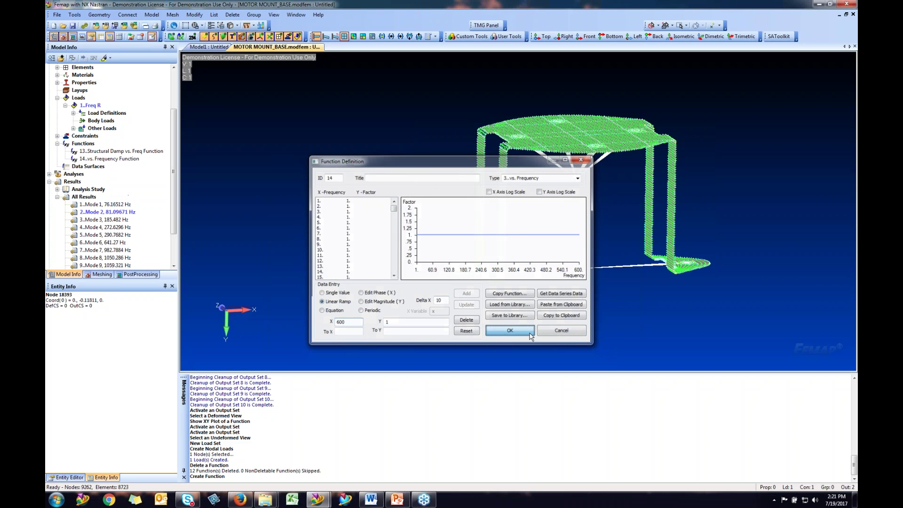
key(Escape)
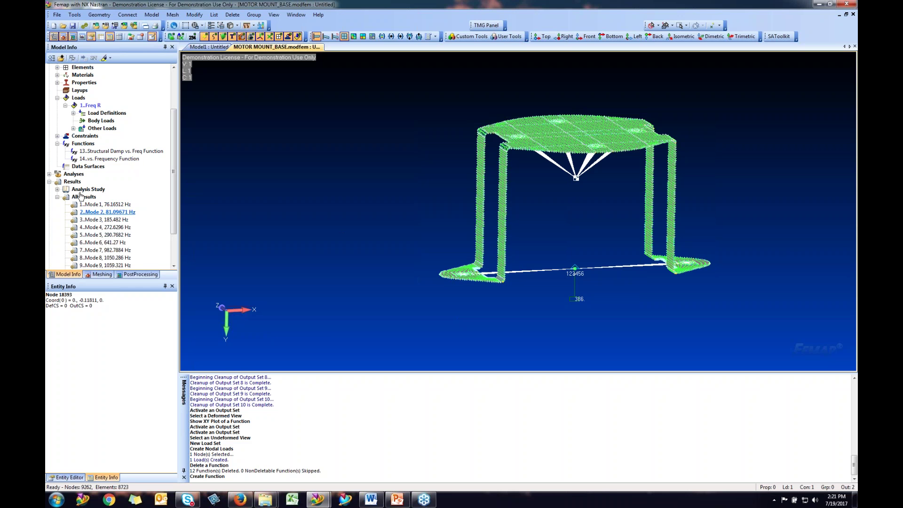
Create a new NX Nastran analysis set of type Frequency/Harmonic Response using the integrated solver
right_click(74, 175)
click(80, 185)
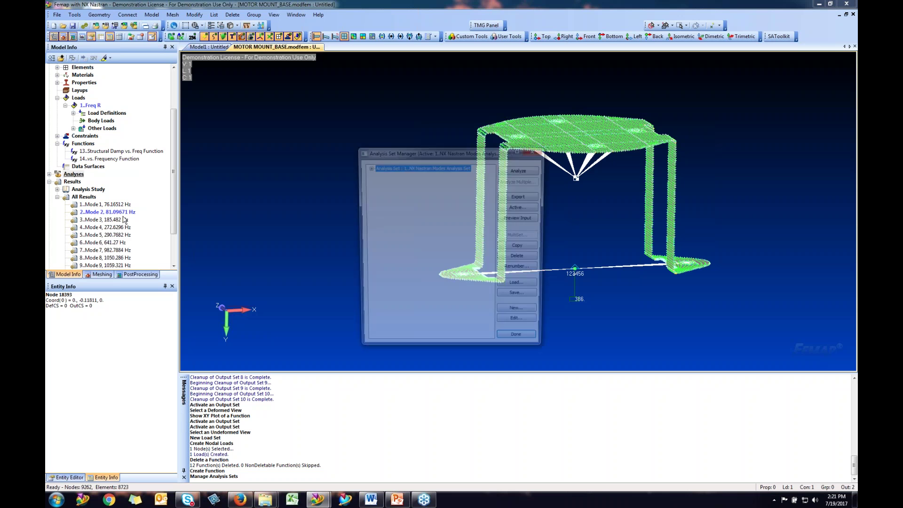
click(520, 314)
click(511, 415)
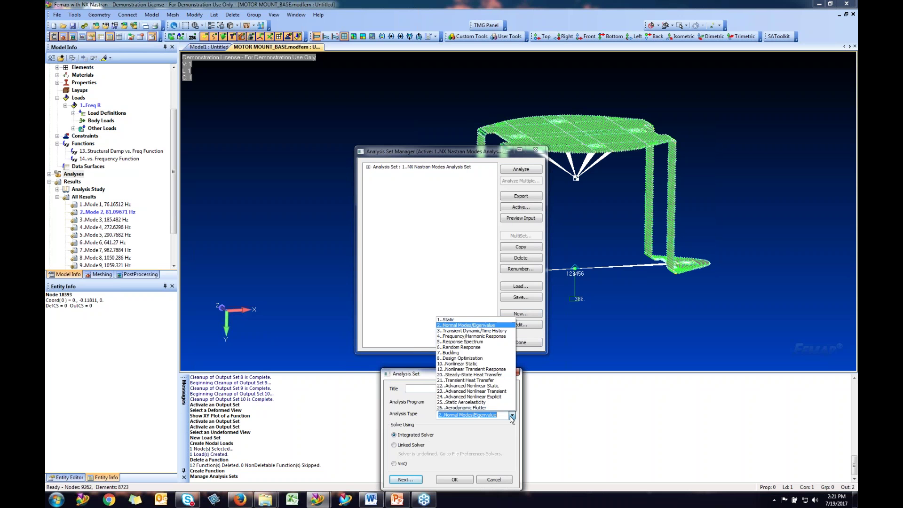
click(482, 337)
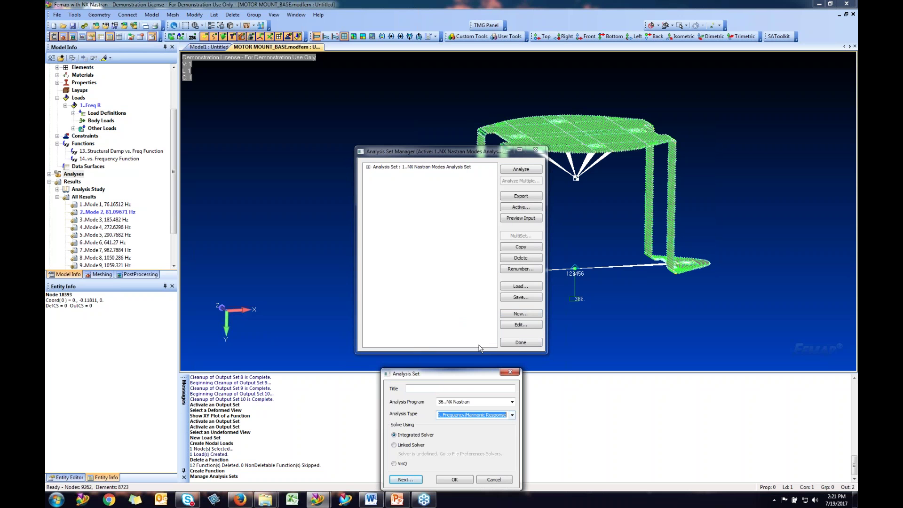
click(413, 480)
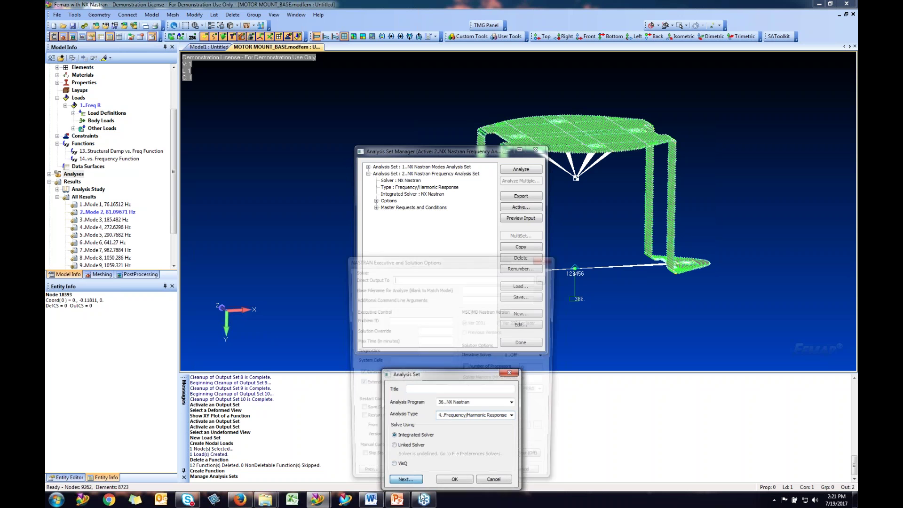
Set the frequency analysis to the Modal solution type, leaving the executive, bulk data and model check options at their defaults
click(401, 483)
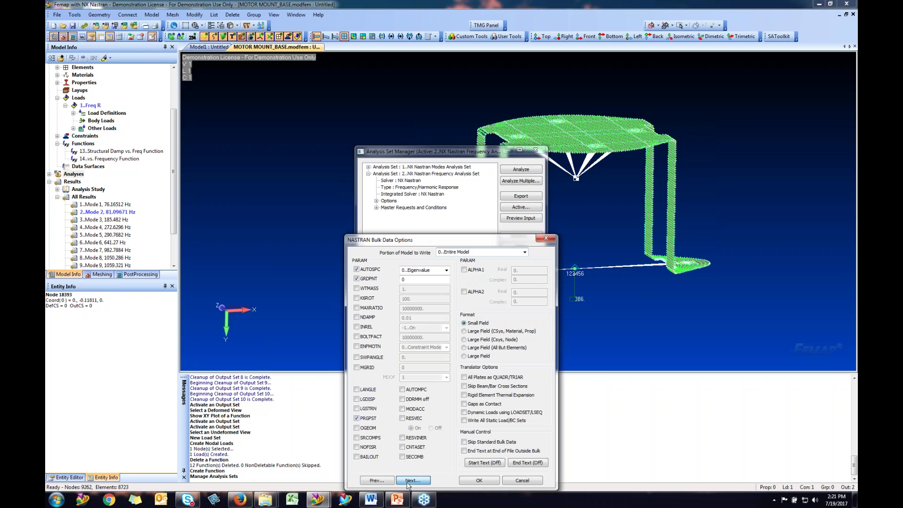
click(408, 483)
click(407, 481)
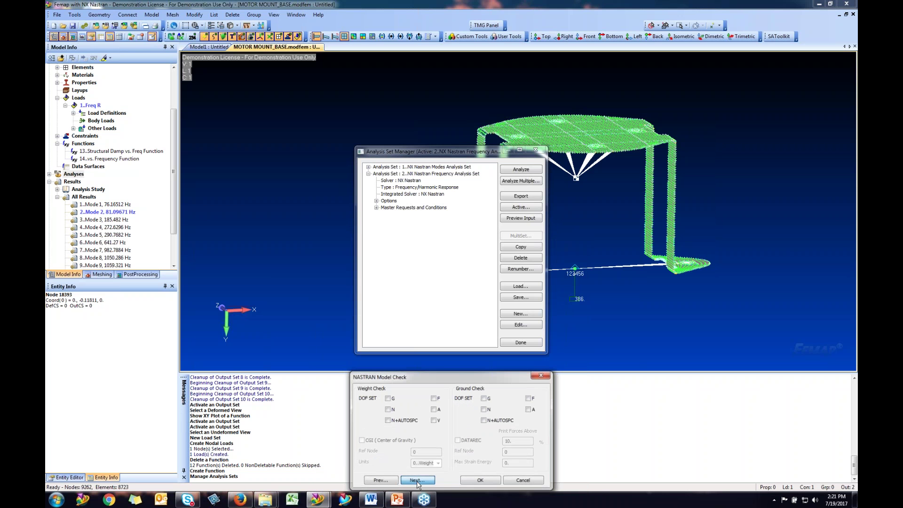
click(414, 480)
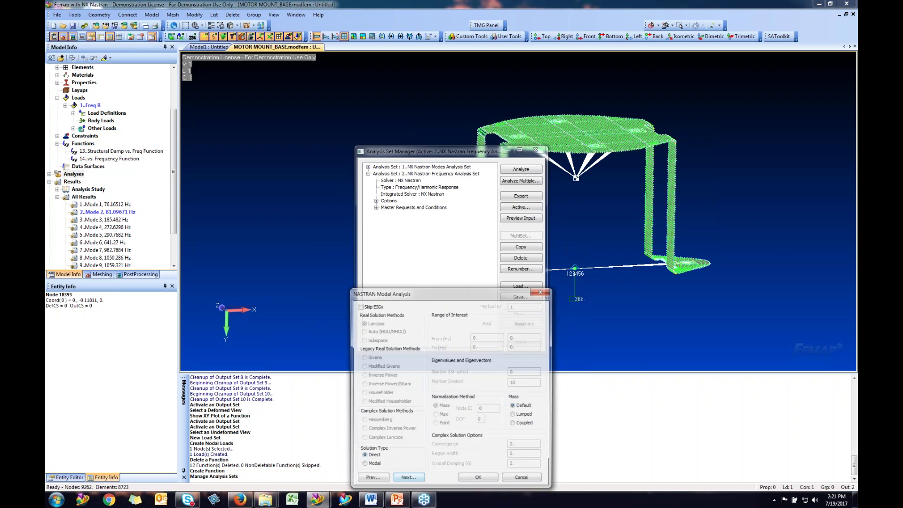
click(373, 466)
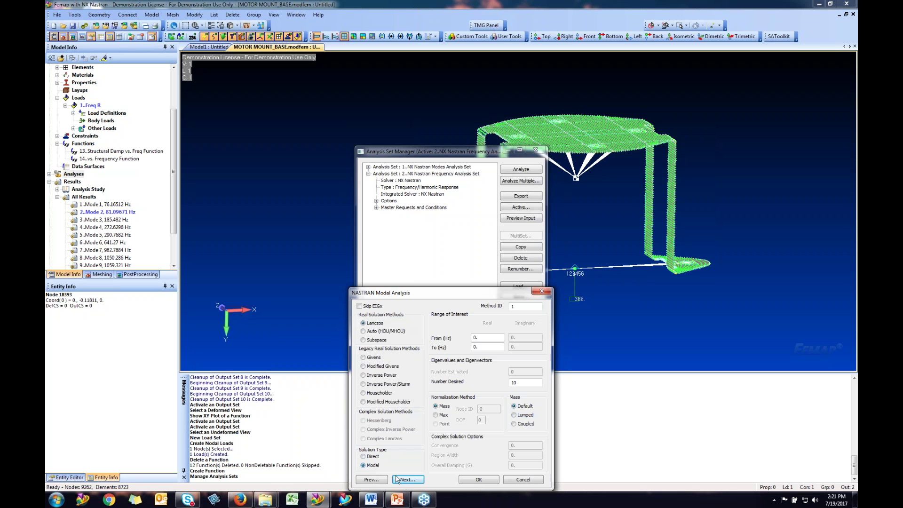
click(404, 480)
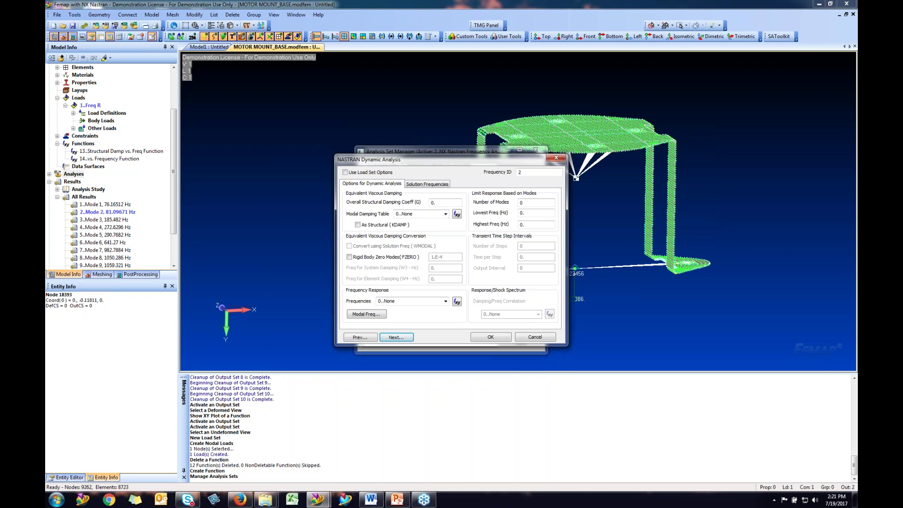
Assign the Structural Damp vs. Freq function as the modal damping table and check the solution frequencies options
click(446, 214)
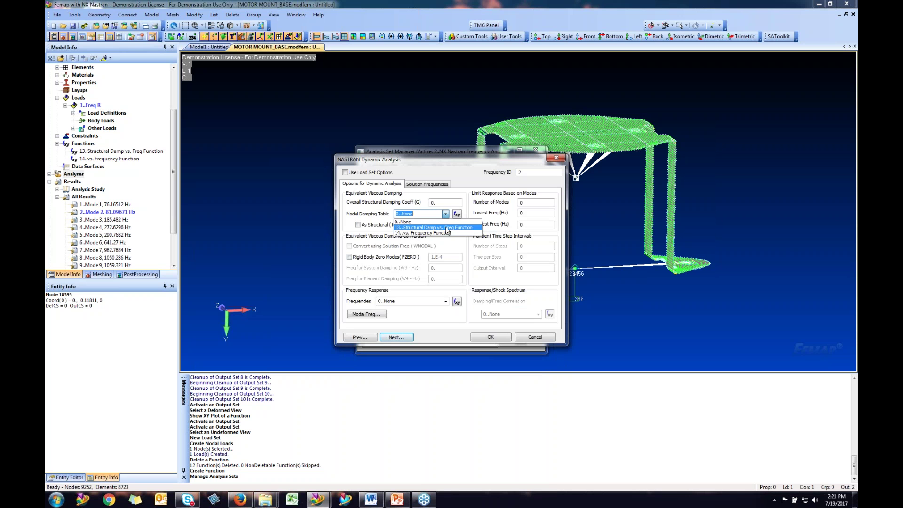
click(451, 227)
click(426, 184)
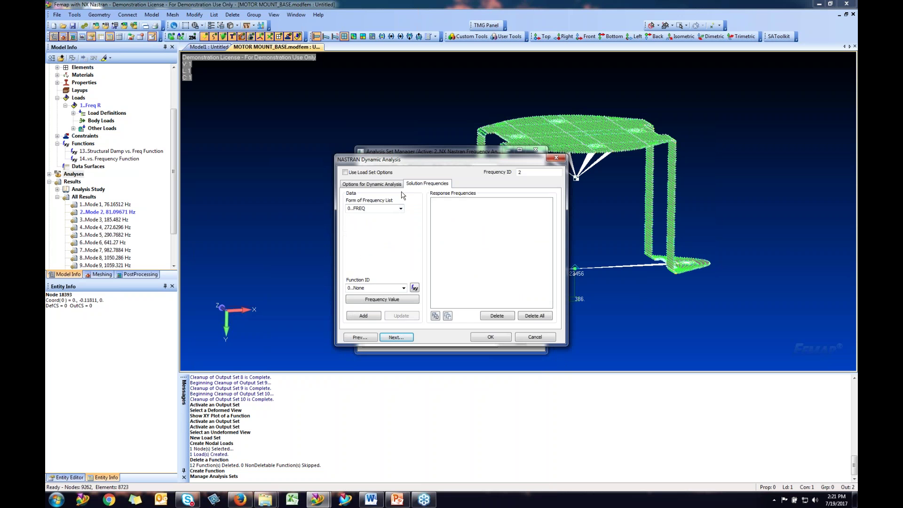
click(385, 184)
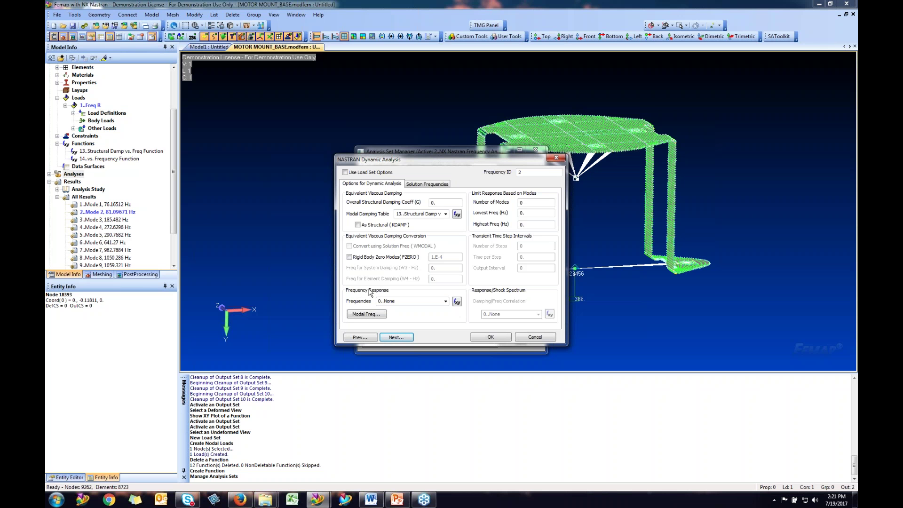
Generate the solution frequency table from modal results for modes 1 to 10, with 5 points per mode and a 10% frequency band spread
click(445, 301)
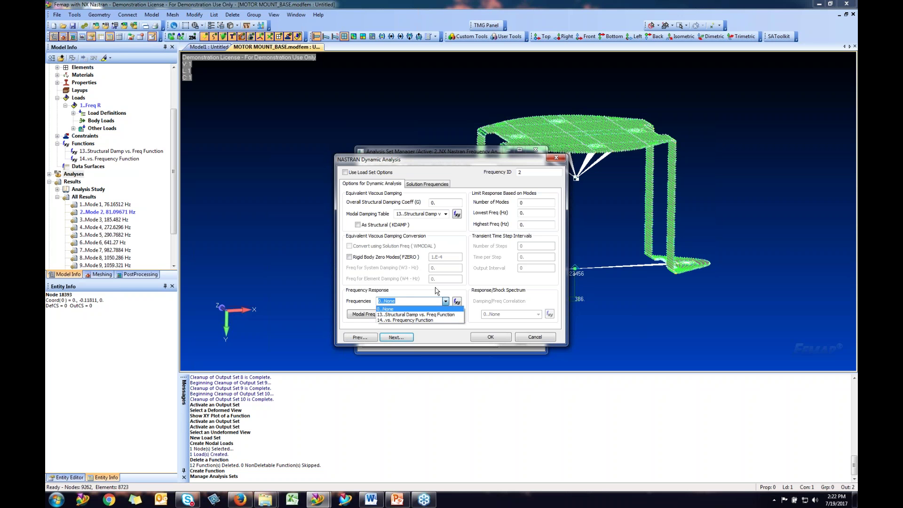
click(436, 290)
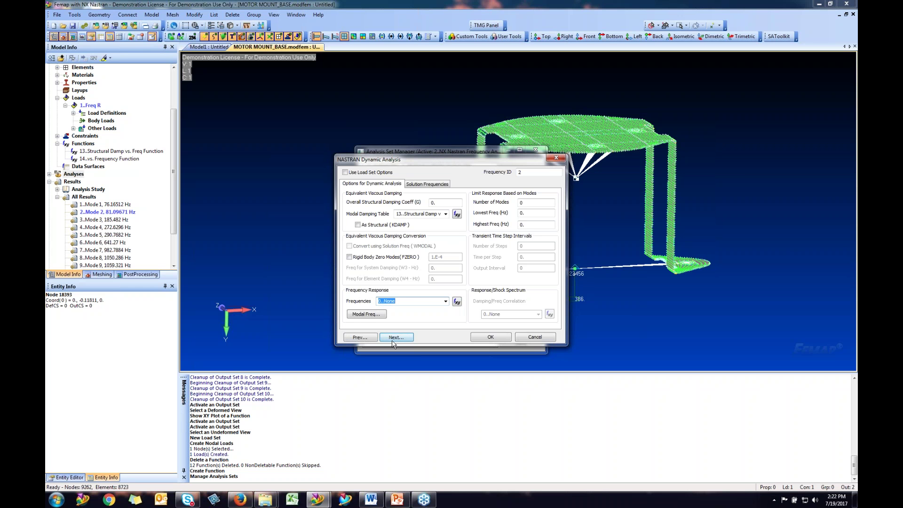
click(367, 315)
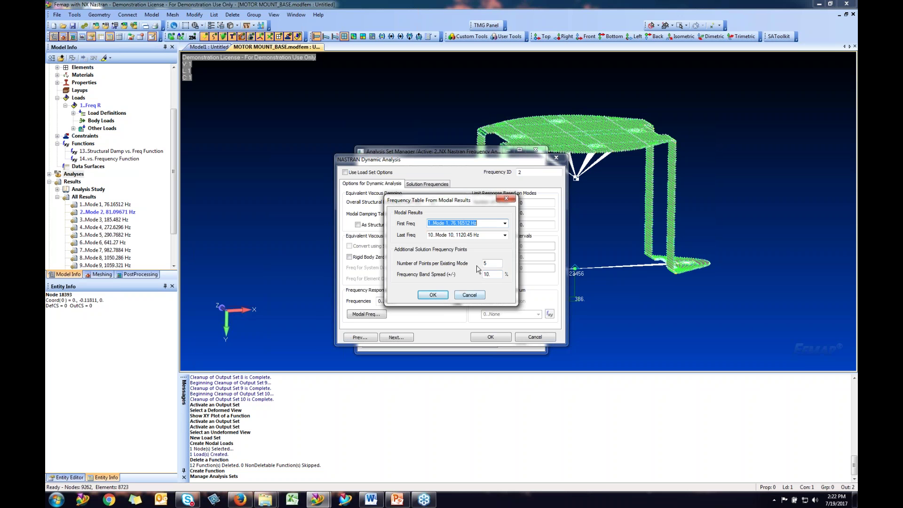
click(445, 298)
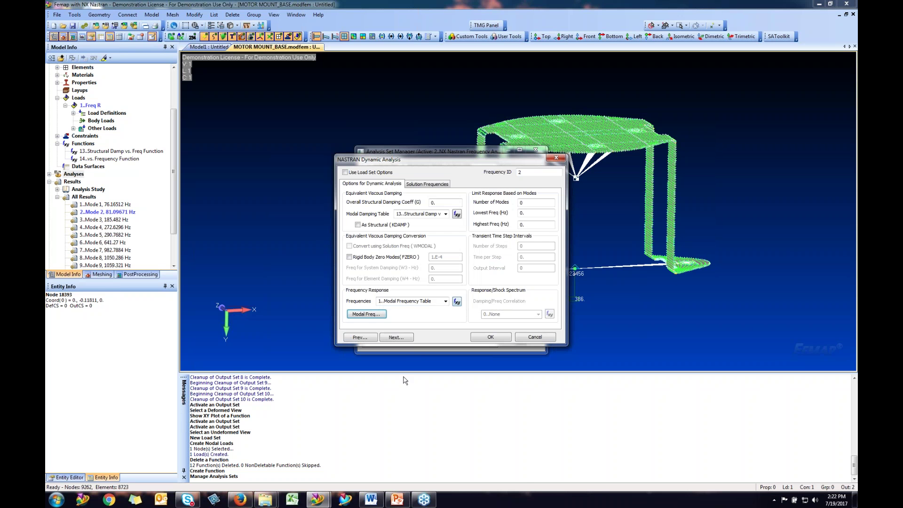
click(403, 338)
click(433, 479)
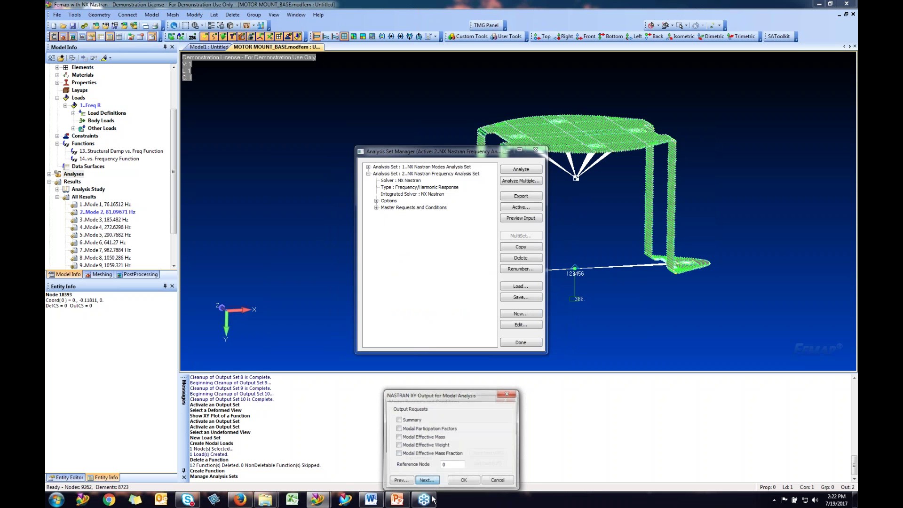
Keep the Fixed Base and Freq R boundary conditions, request elemental stress output without strain, and solve the frequency analysis set
click(420, 462)
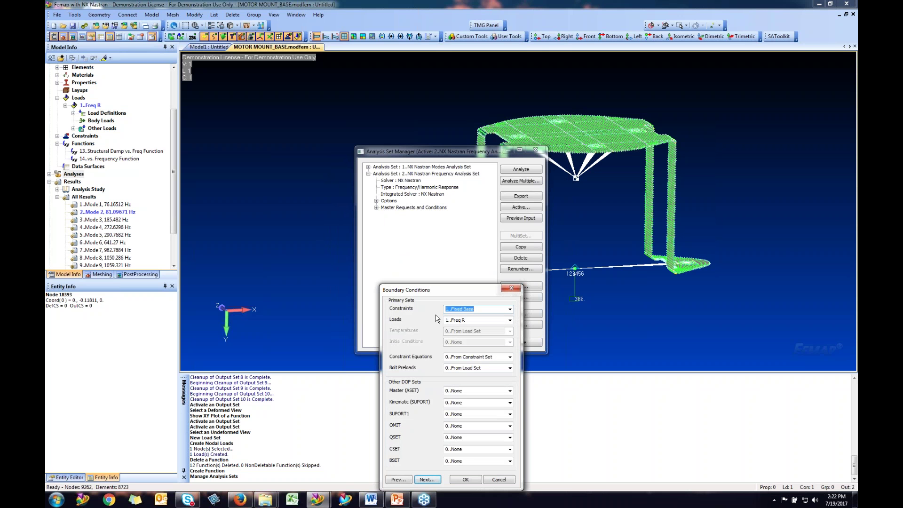
click(427, 480)
click(459, 321)
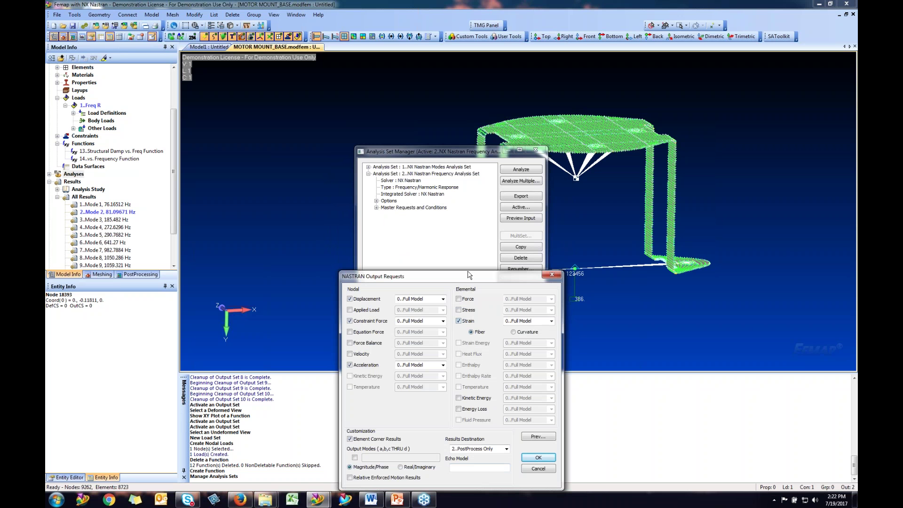
click(459, 320)
click(459, 310)
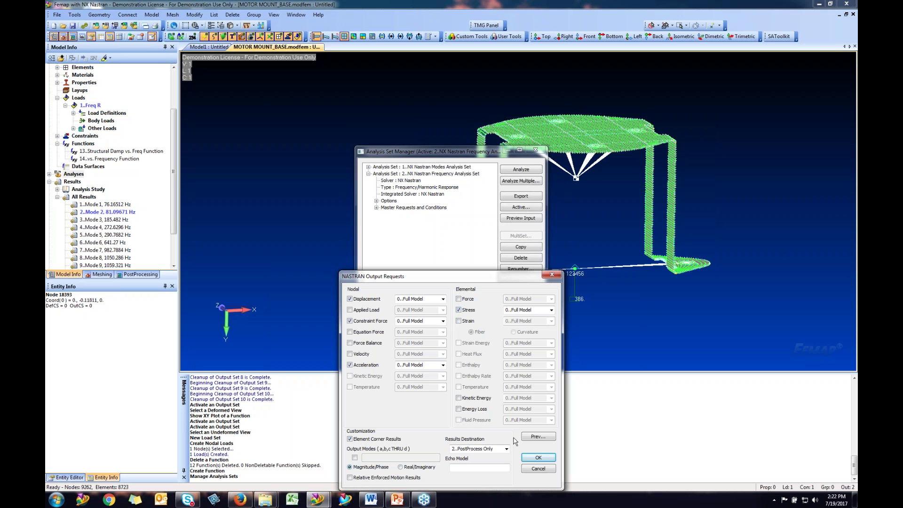
click(538, 458)
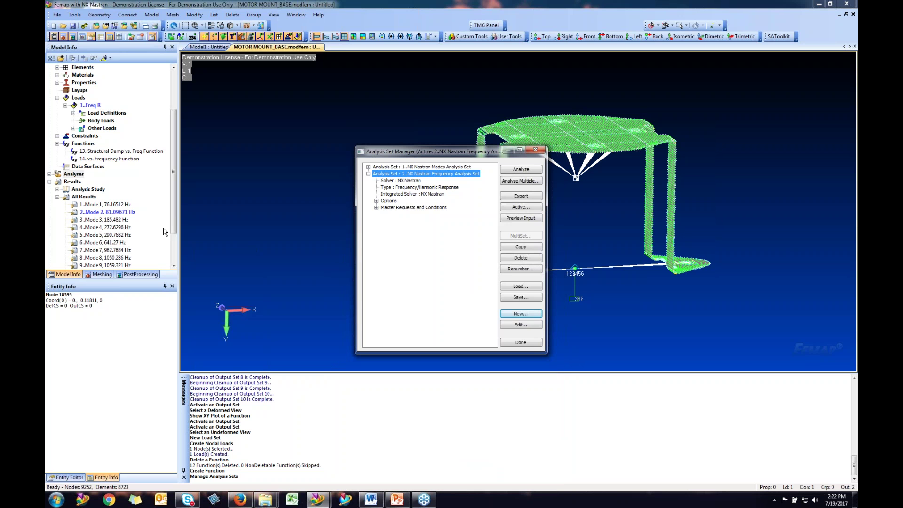
click(521, 170)
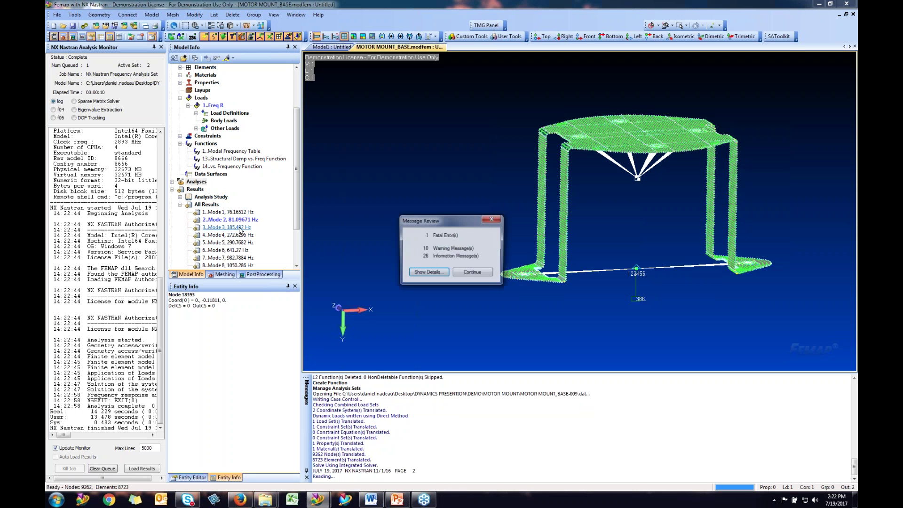
click(492, 273)
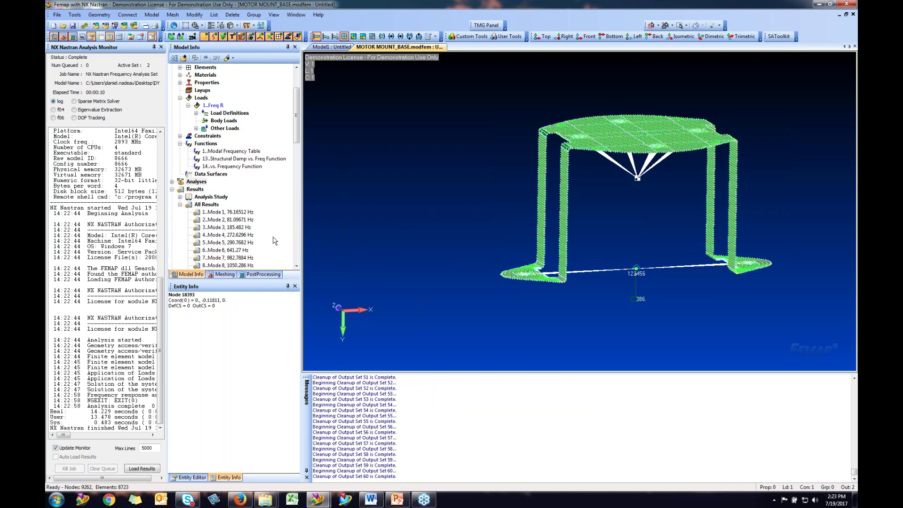
Plot the Modal Frequency Table function to examine how the solution frequencies cluster around the modes, and dismiss the analysis monitor
right_click(233, 151)
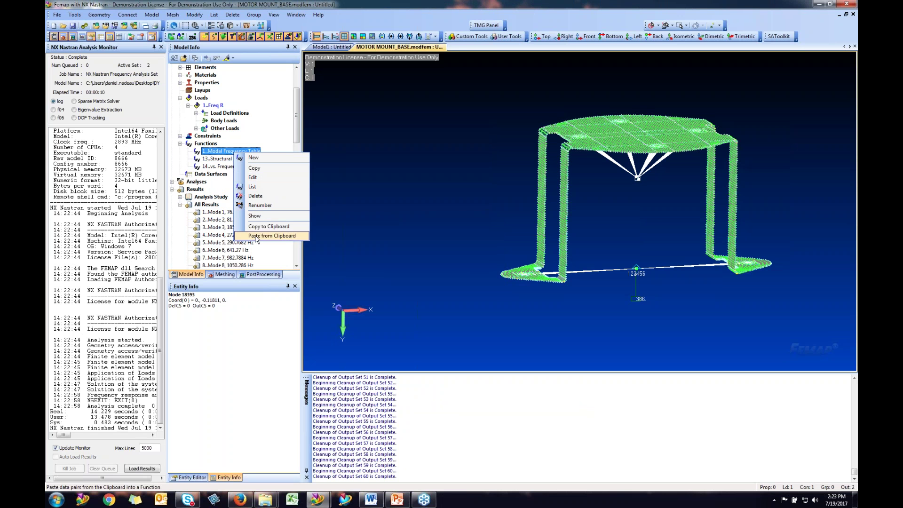
click(258, 216)
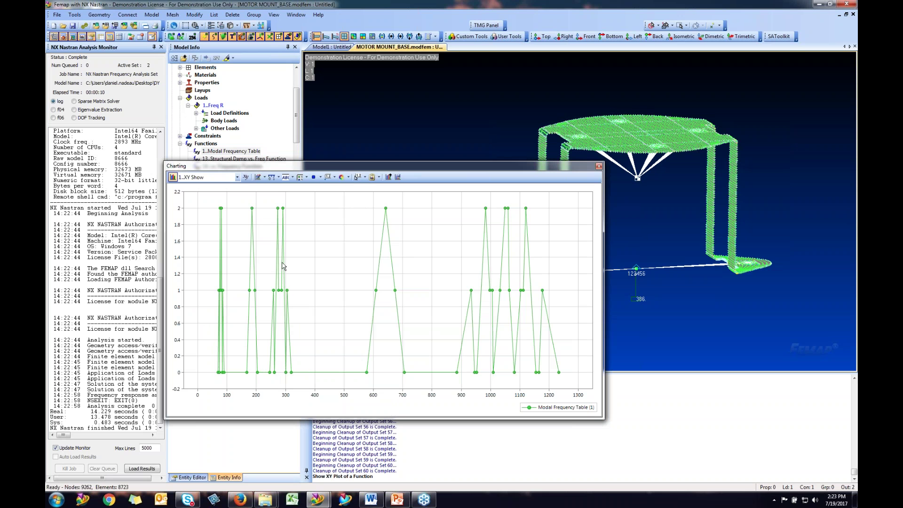
click(599, 166)
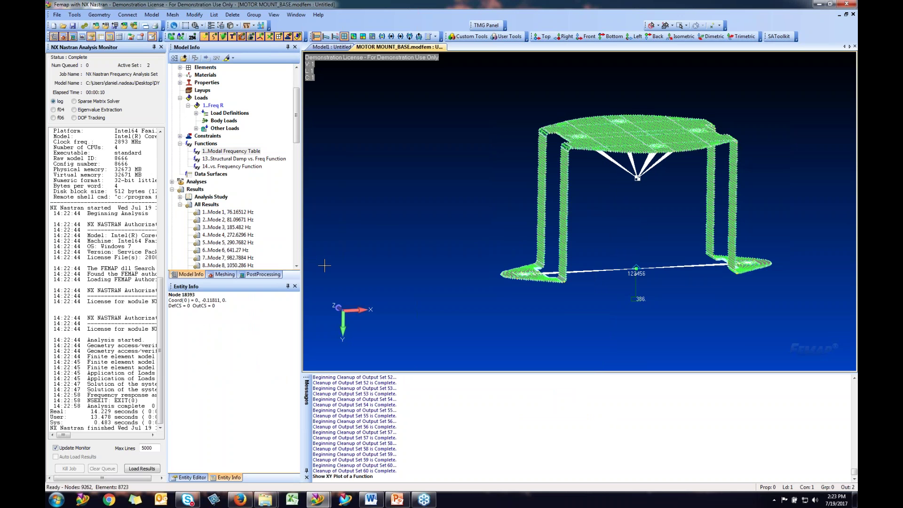
click(161, 48)
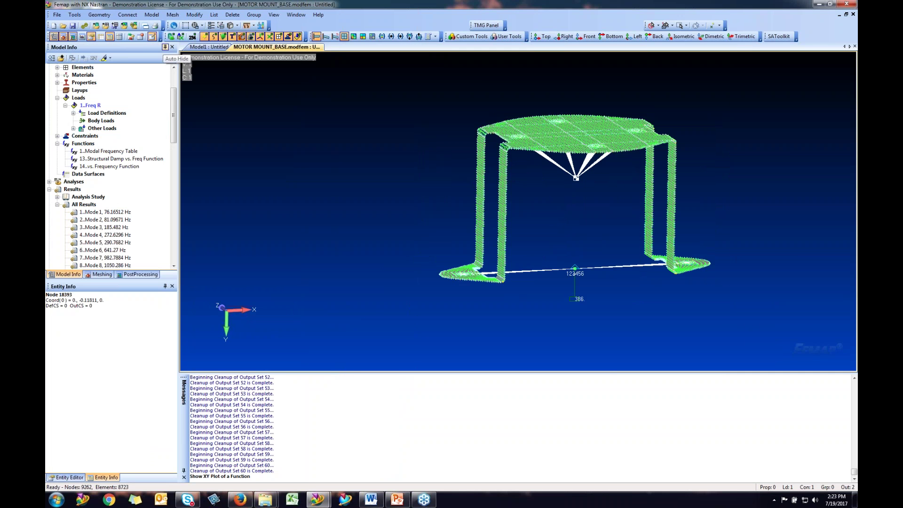
Reopen the chart and delete all of its existing data series
click(86, 36)
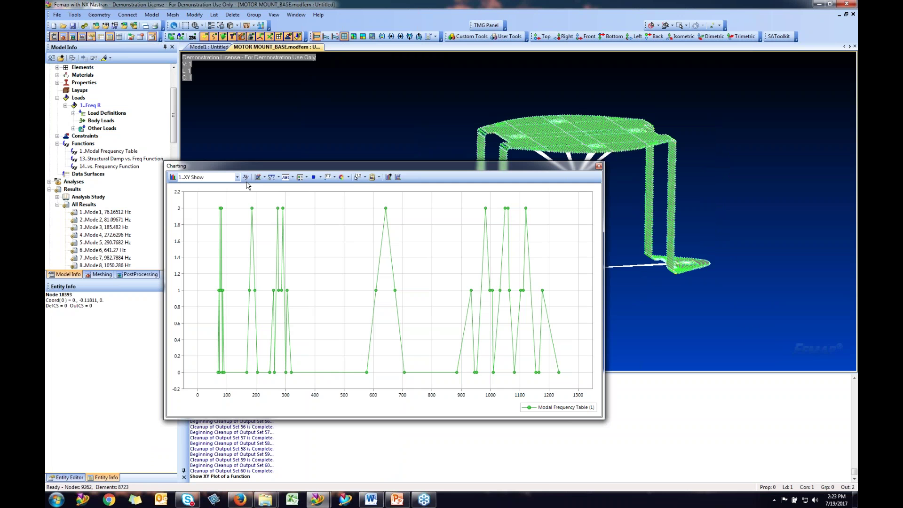
click(245, 176)
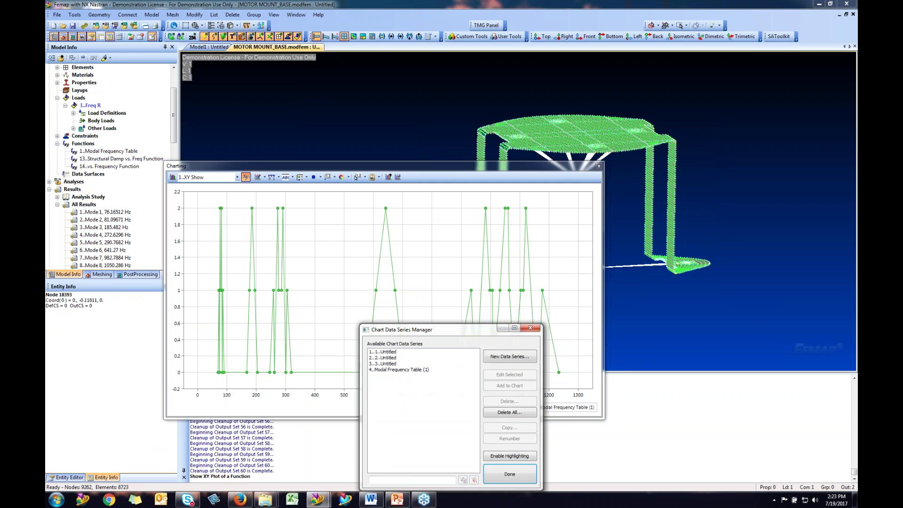
click(511, 413)
click(501, 263)
Start a Vector vs. Set chart data series using Output Set Value for the X axis and the NX Nastran Frequency Analysis Set study
click(510, 357)
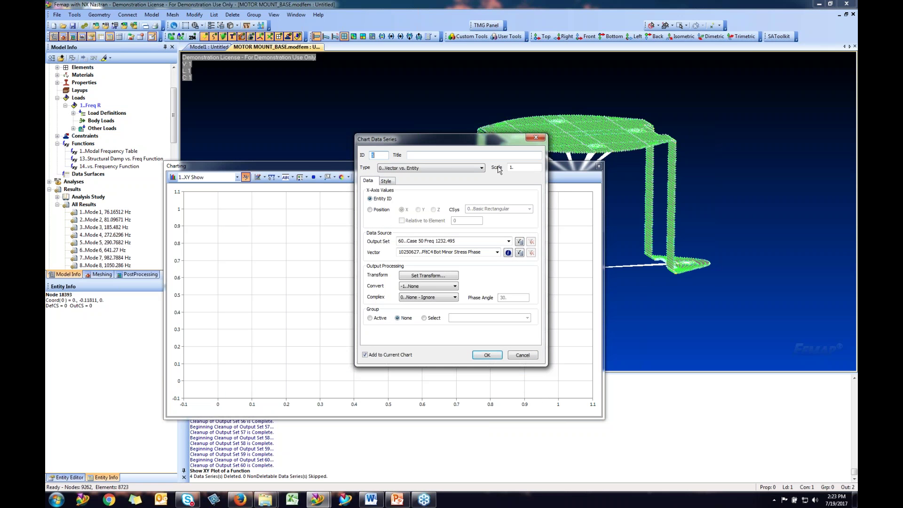
click(447, 168)
click(386, 182)
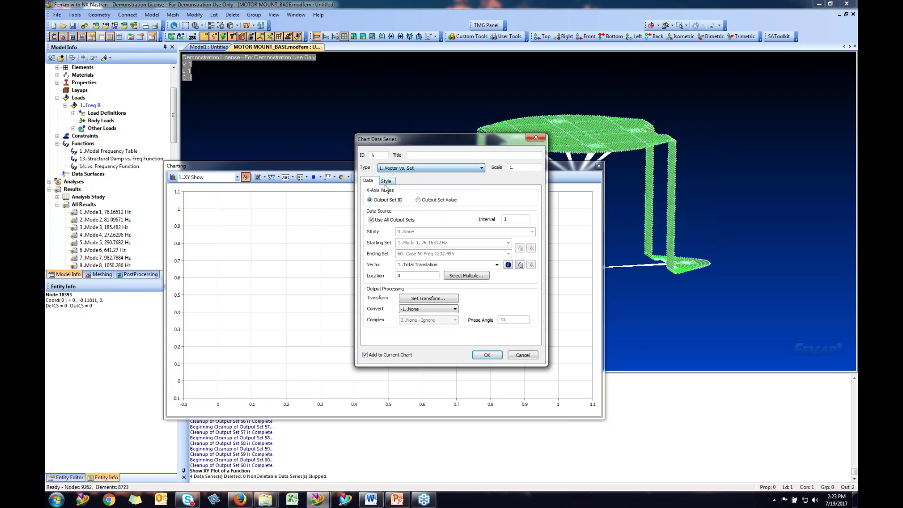
click(418, 201)
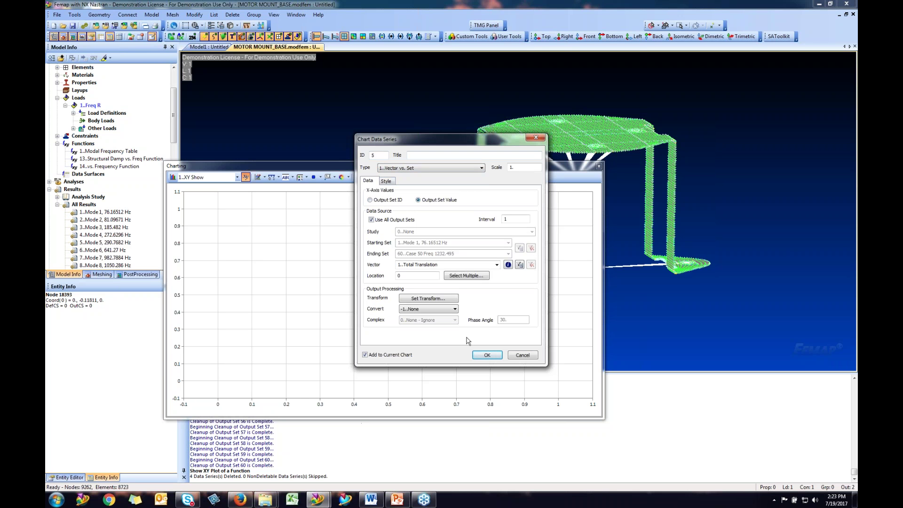
click(389, 220)
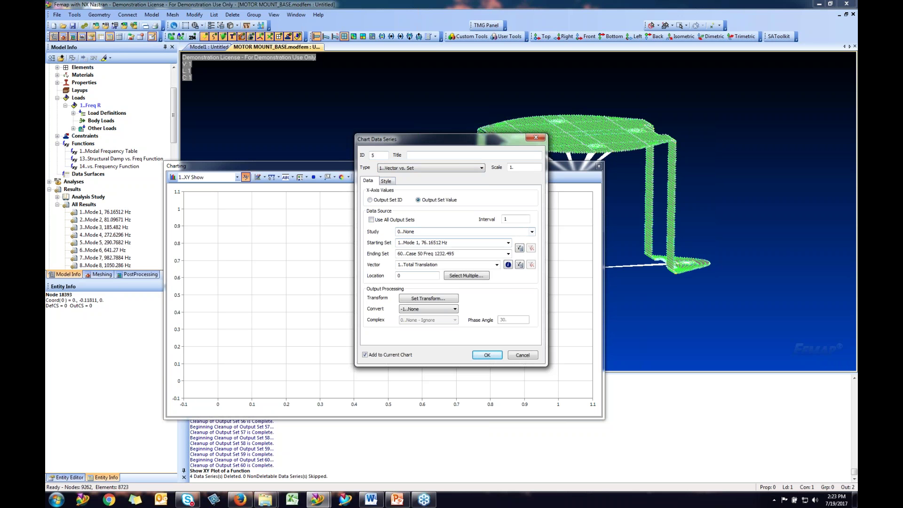
click(532, 231)
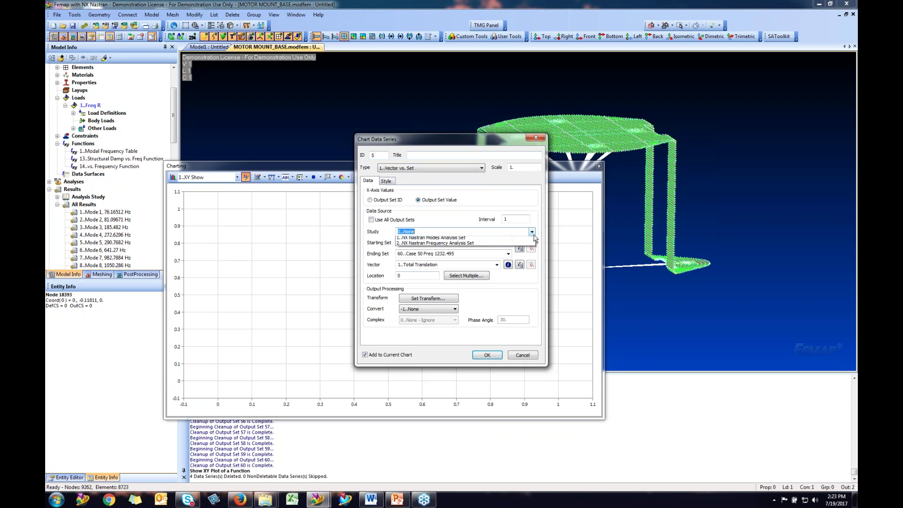
click(428, 251)
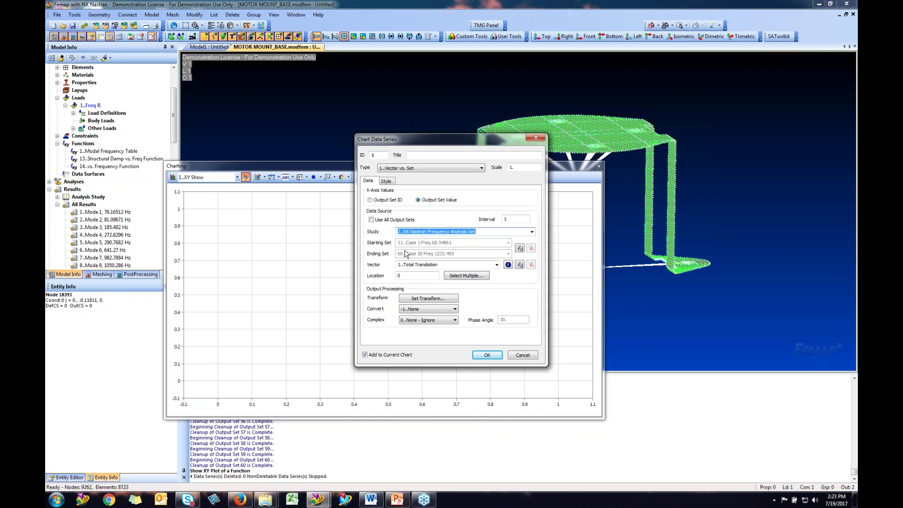
Chart the T2 Translation vector at node 18392, where the motor mass connects below the plate, and inspect the response curve
click(497, 265)
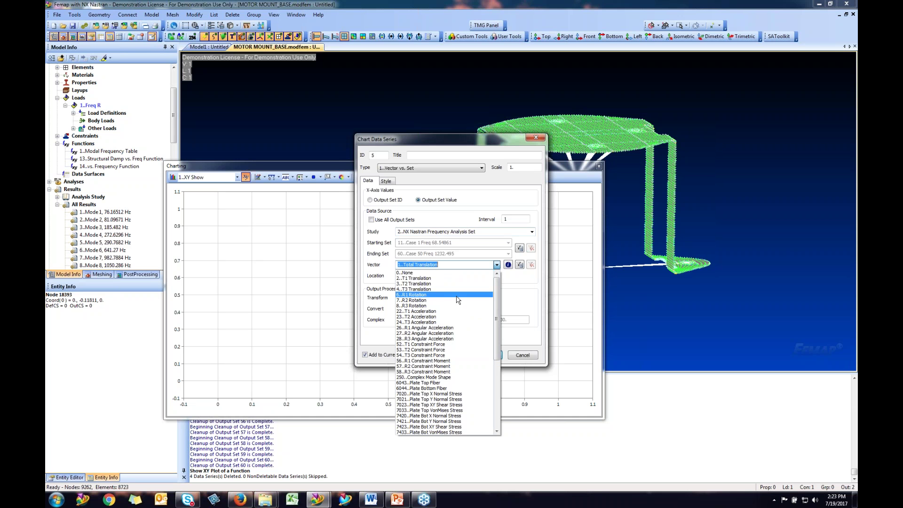
click(424, 284)
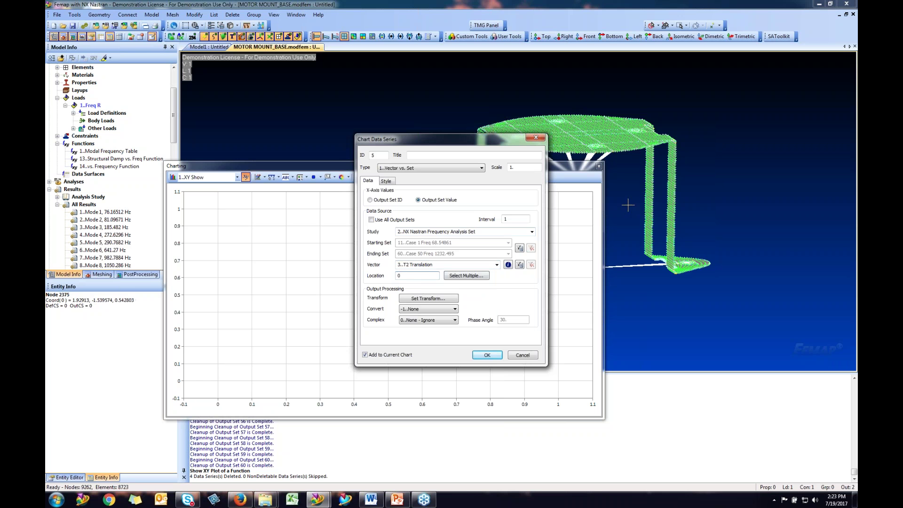
click(633, 149)
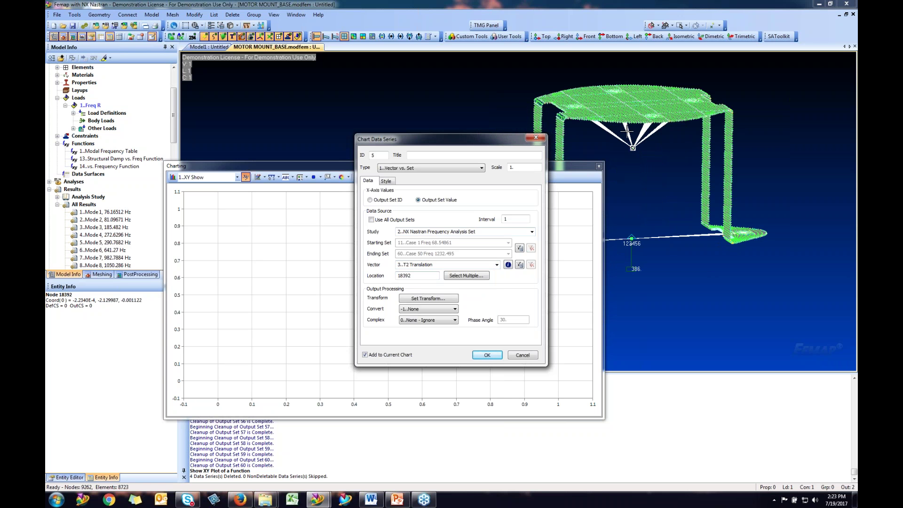
click(485, 355)
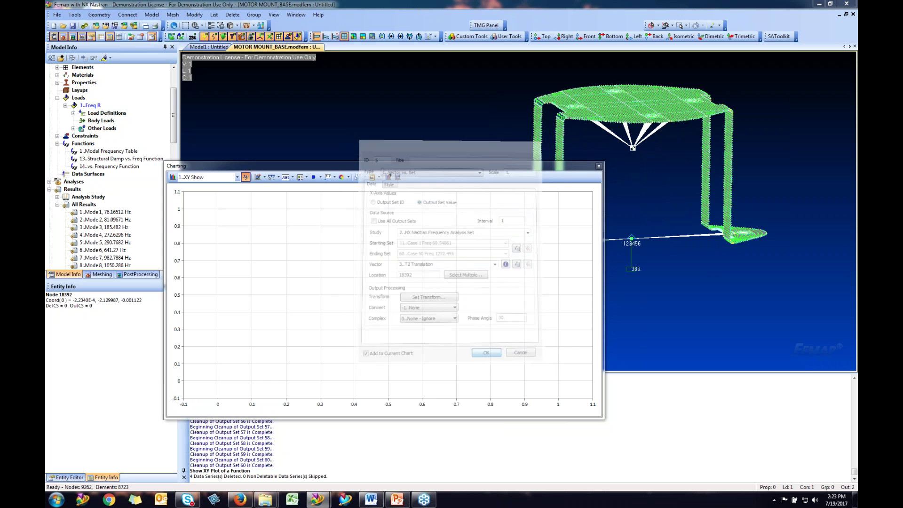
click(528, 360)
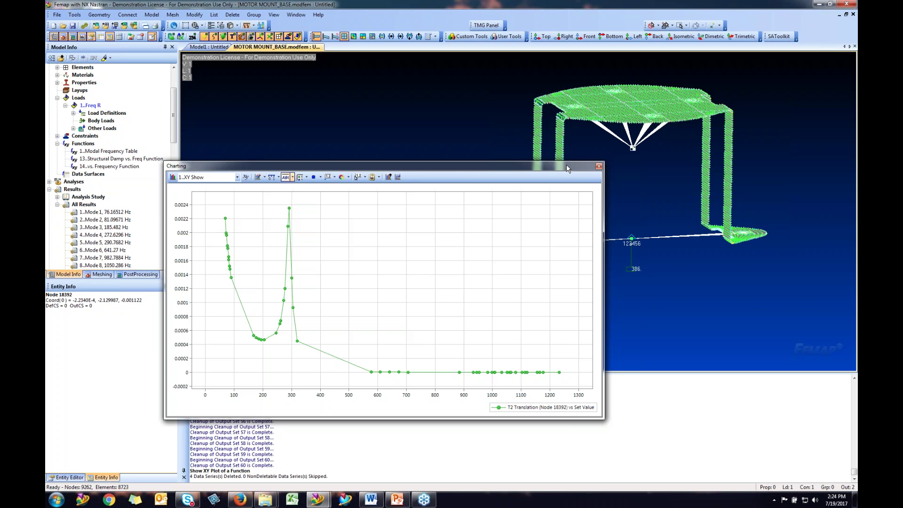
click(598, 168)
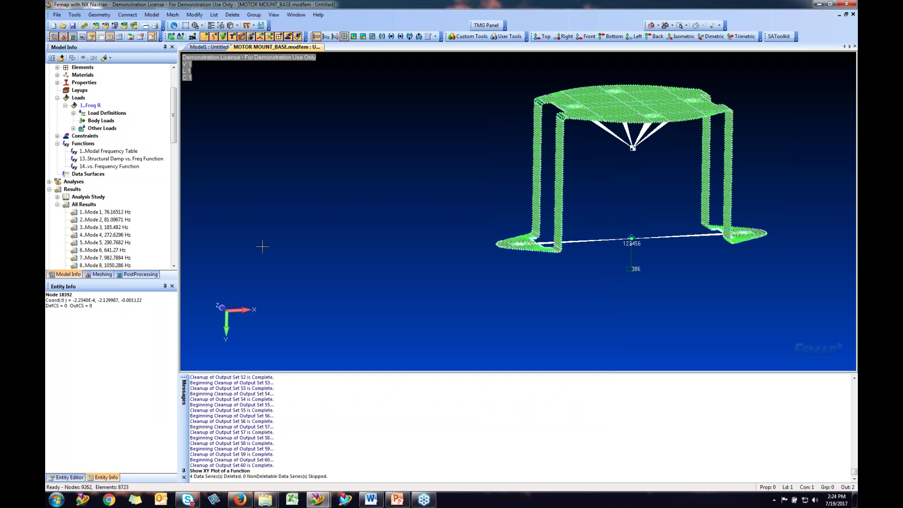
Create a Max Value envelope of the NX Nastran Frequency Analysis Set study
click(56, 206)
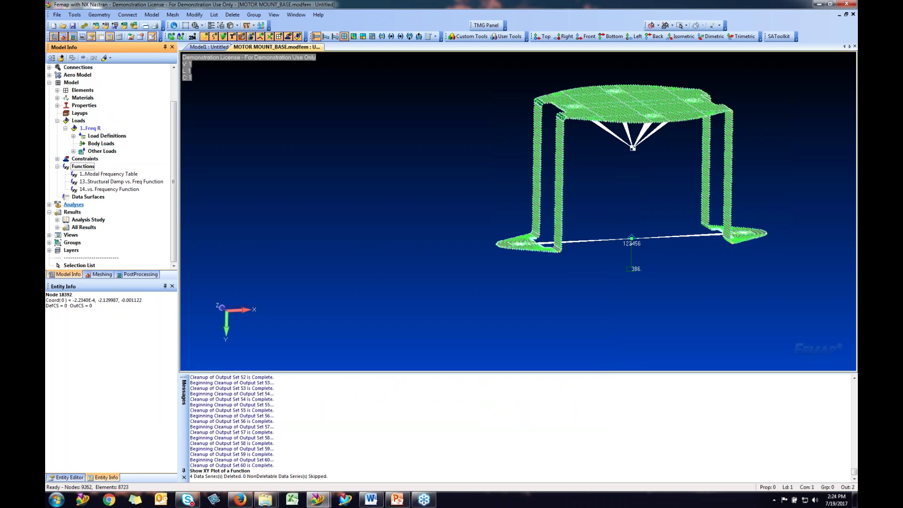
click(57, 220)
right_click(119, 236)
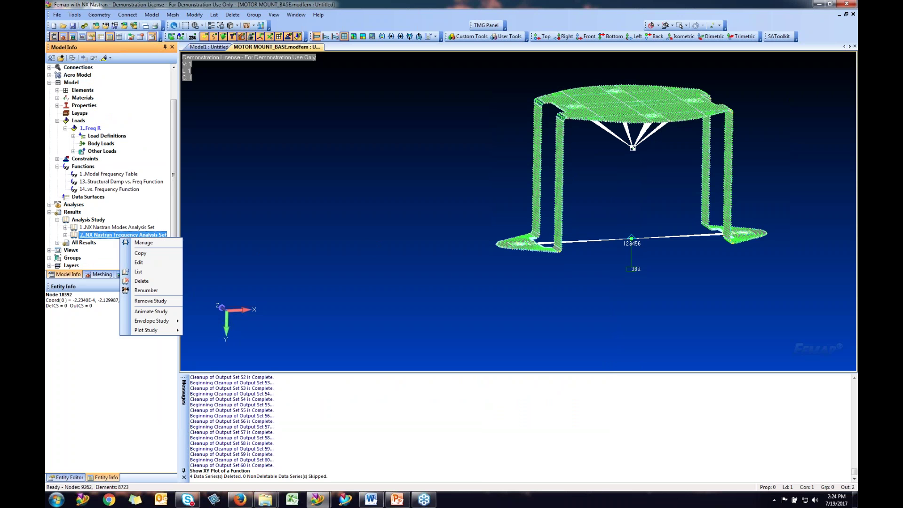
mouse_move(165, 323)
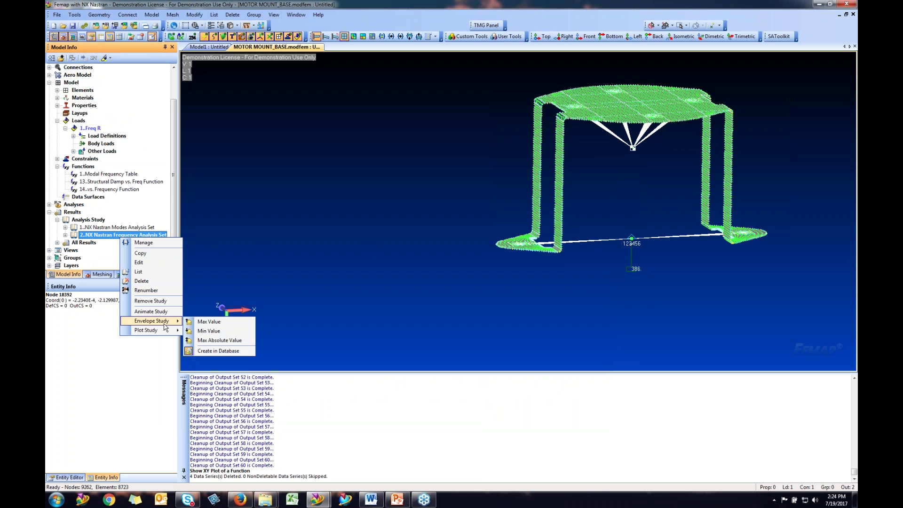
click(197, 323)
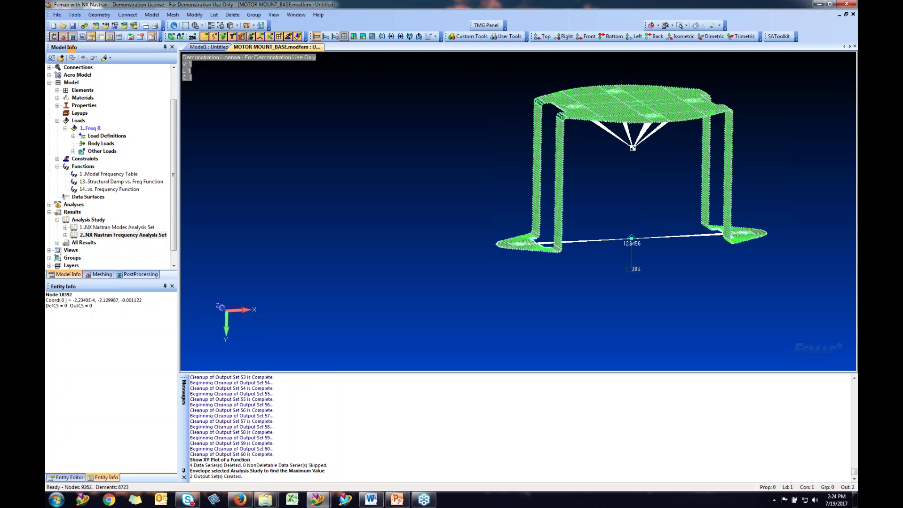
Activate the maximum envelope output set within the frequency analysis study
click(66, 235)
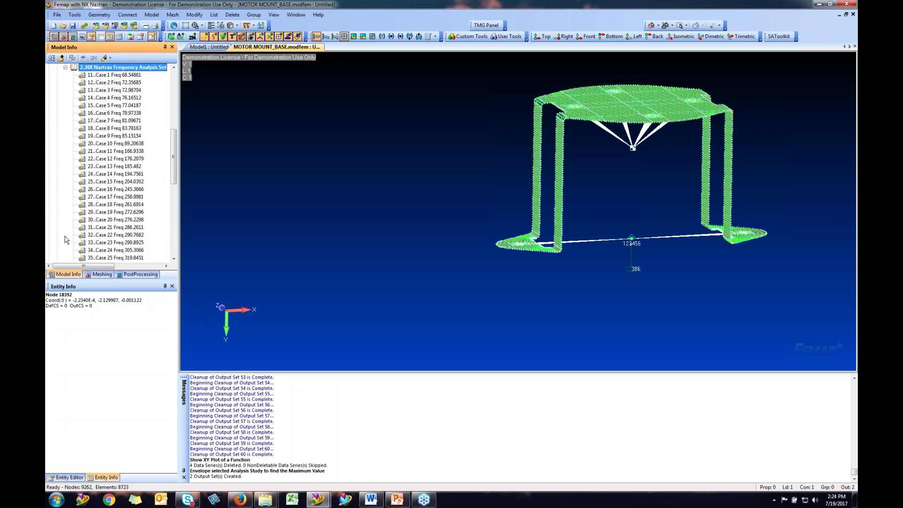
drag(171, 155, 171, 198)
scroll(151, 221, down, 3)
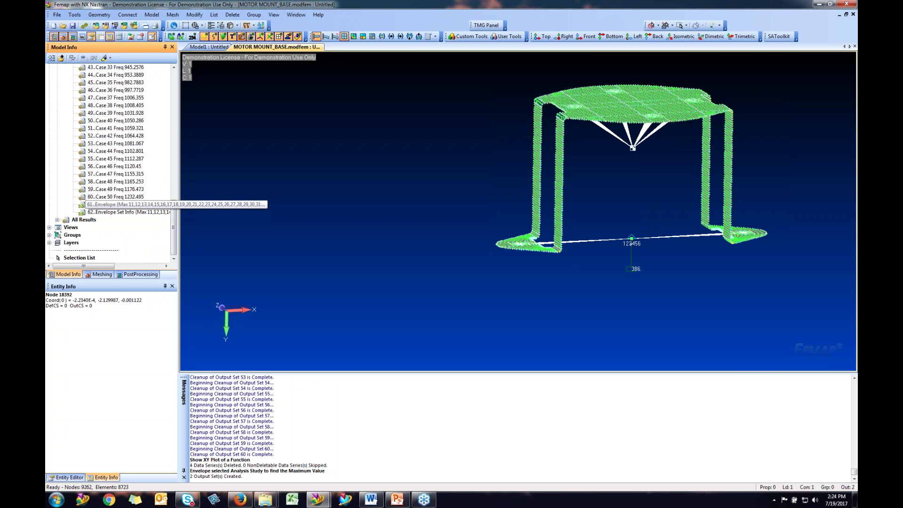
double_click(141, 213)
Display the envelope's Plate Top VonMises Stress on the motor mount using the Contour style
click(140, 274)
click(71, 76)
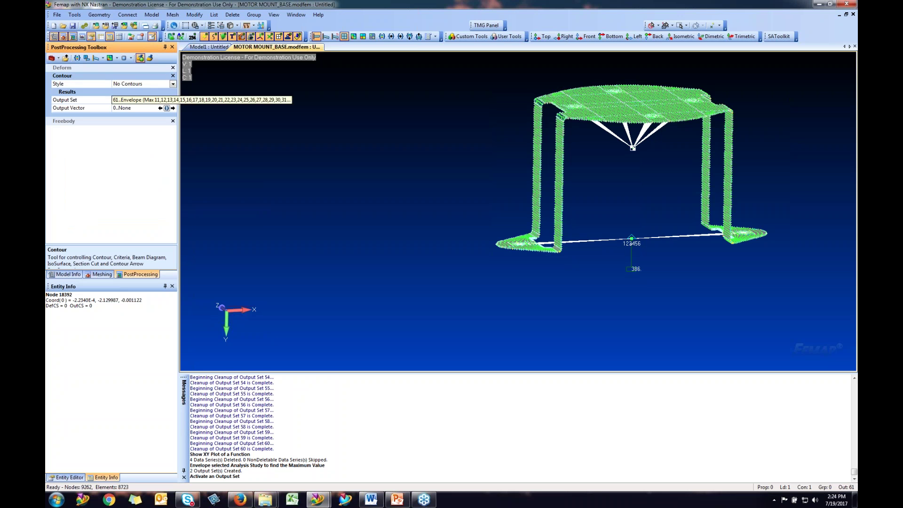
click(173, 84)
click(122, 100)
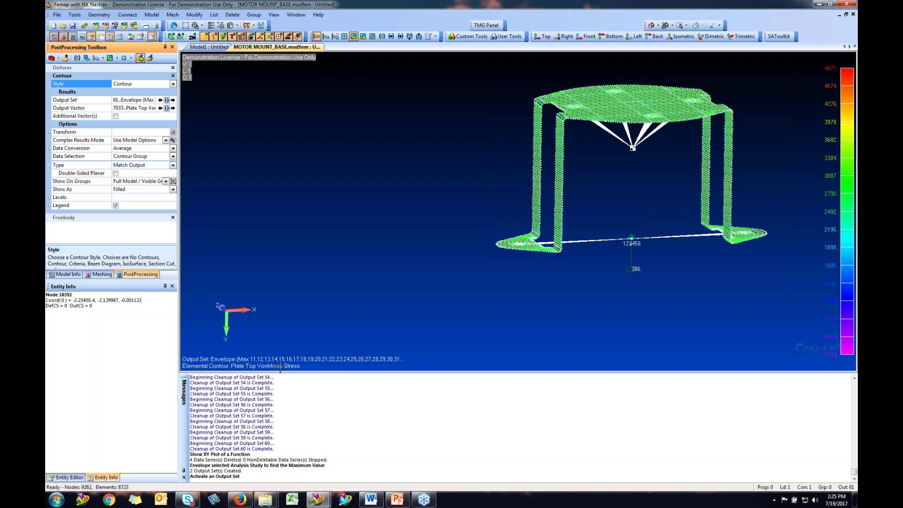
ctrl+middle_drag(629, 176, 524, 230)
middle_drag(568, 255, 541, 205)
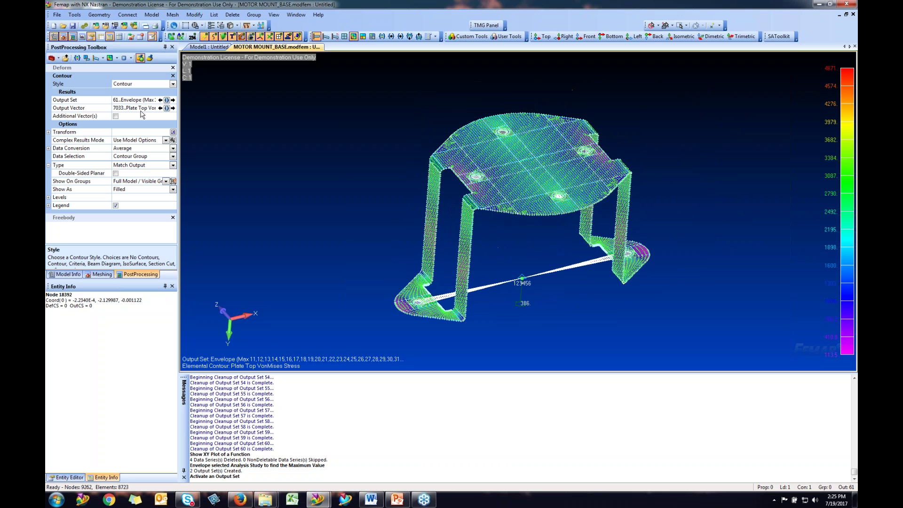
Switch the contour's output set to the Envelope Set Info results to show which frequency case governs each area of the mount
click(167, 100)
scroll(122, 211, down, 11)
double_click(91, 245)
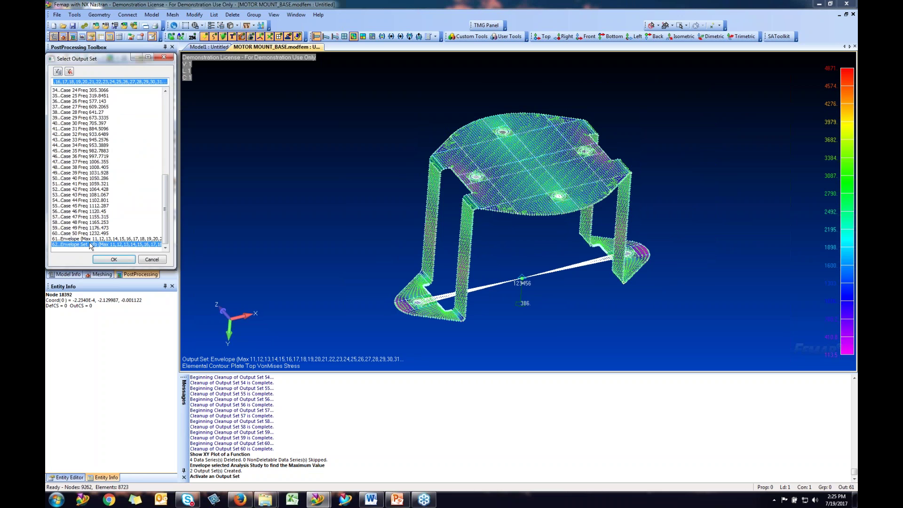
scroll(515, 241, up, 5)
scroll(538, 259, down, 5)
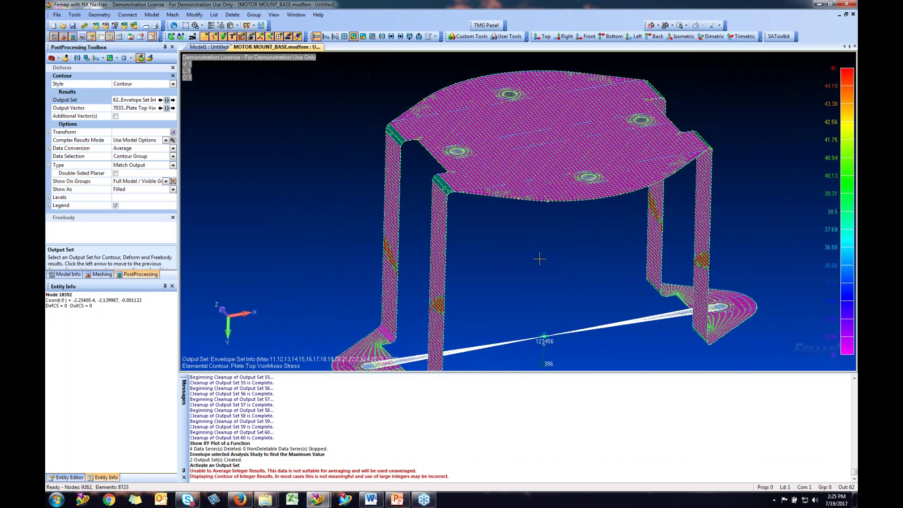
Turn off the filled element edges in the view and set the contour style to No Contours
click(236, 26)
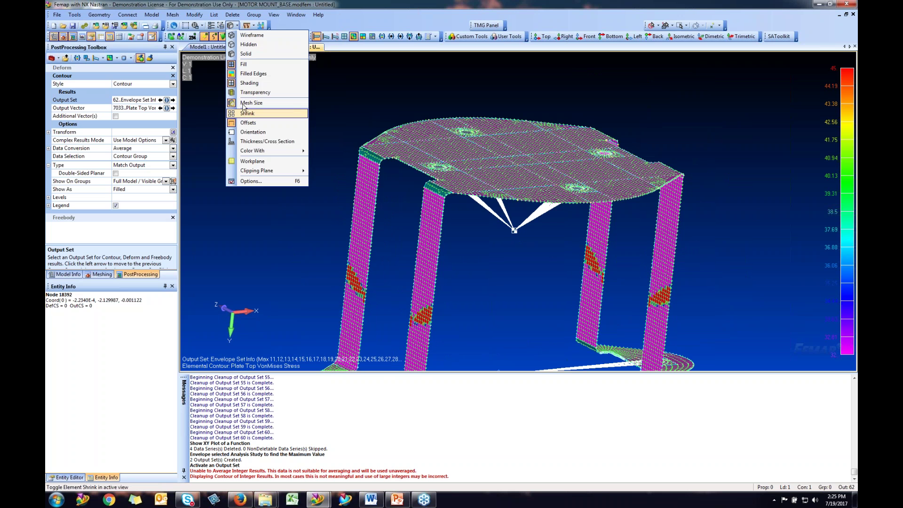
click(247, 73)
middle_drag(436, 273, 458, 241)
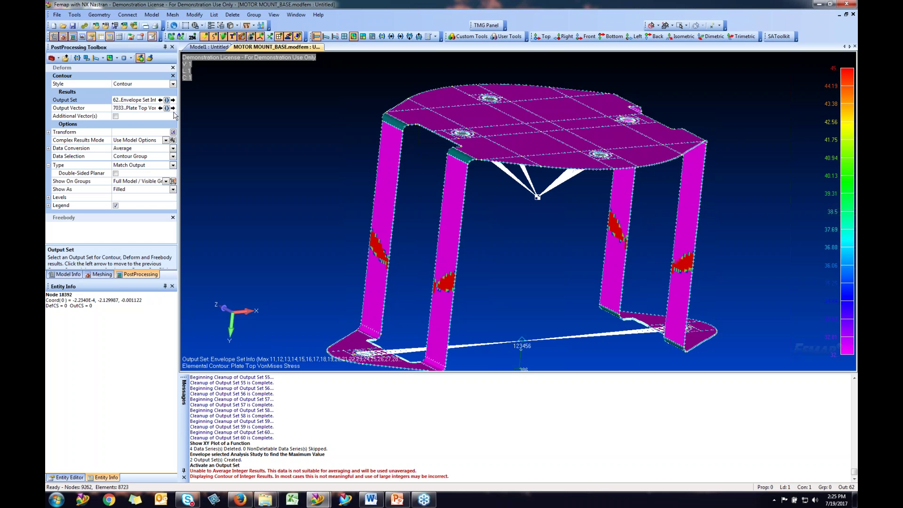
click(172, 84)
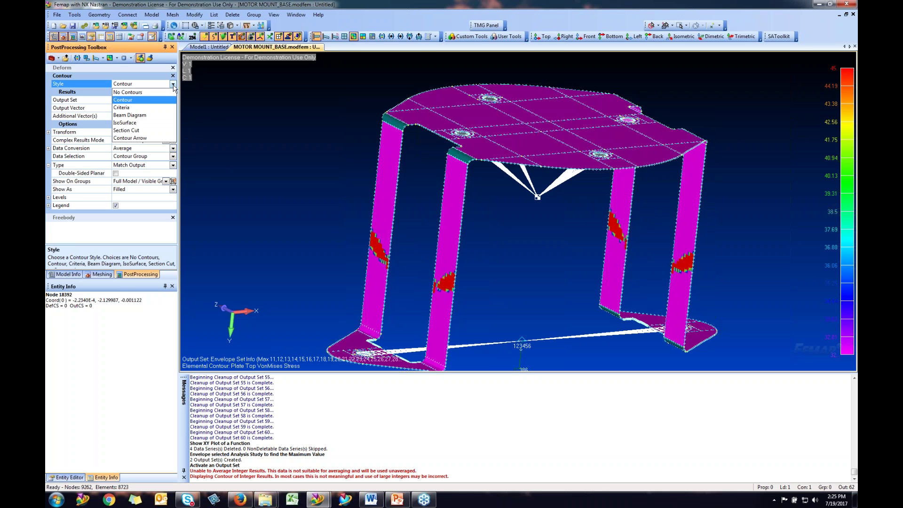
click(135, 92)
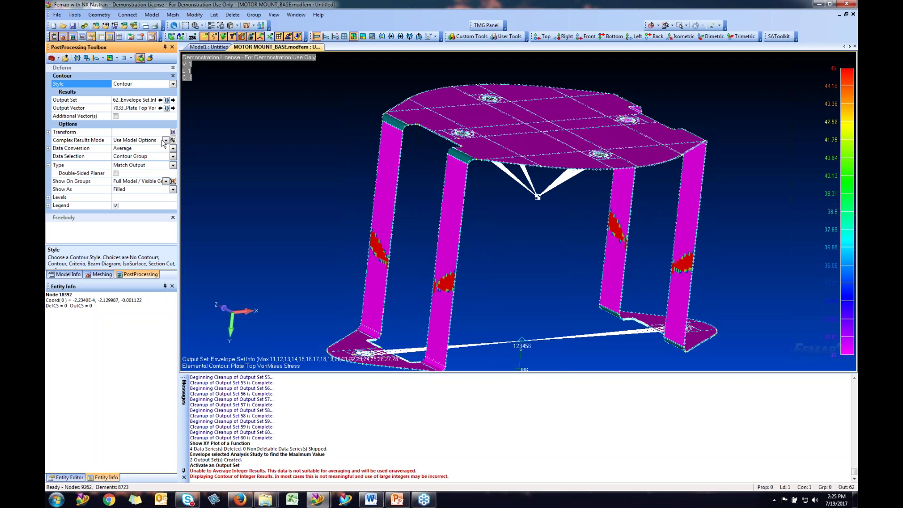
Examine the output cases of the frequency analysis study and the mode frequencies of the modes analysis study in the model tree
click(79, 274)
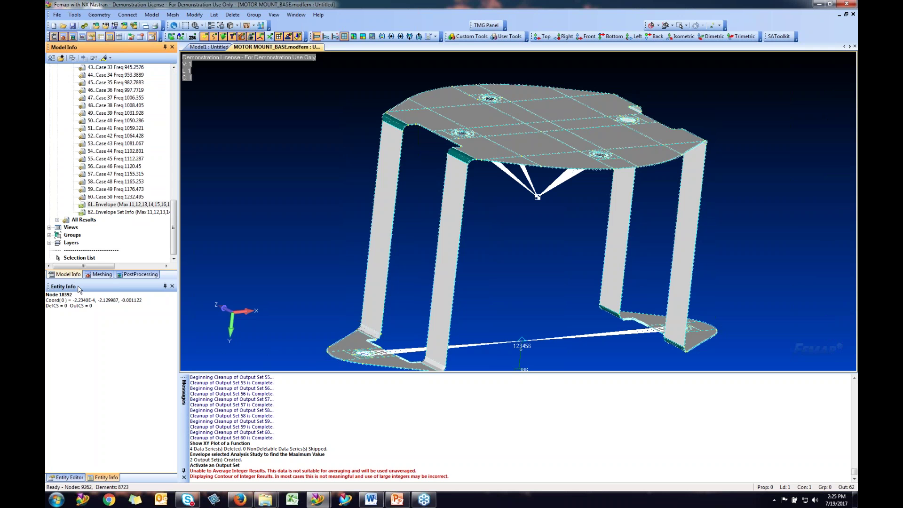
drag(173, 211, 174, 173)
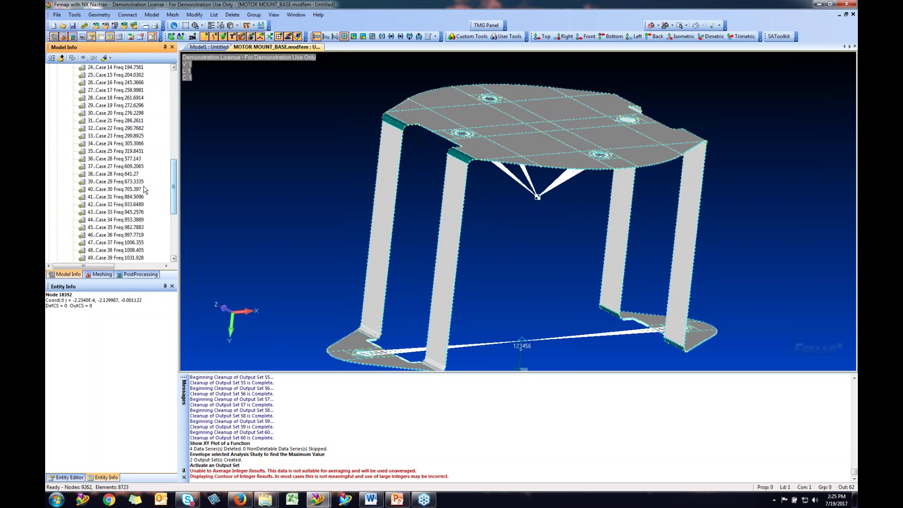
click(116, 128)
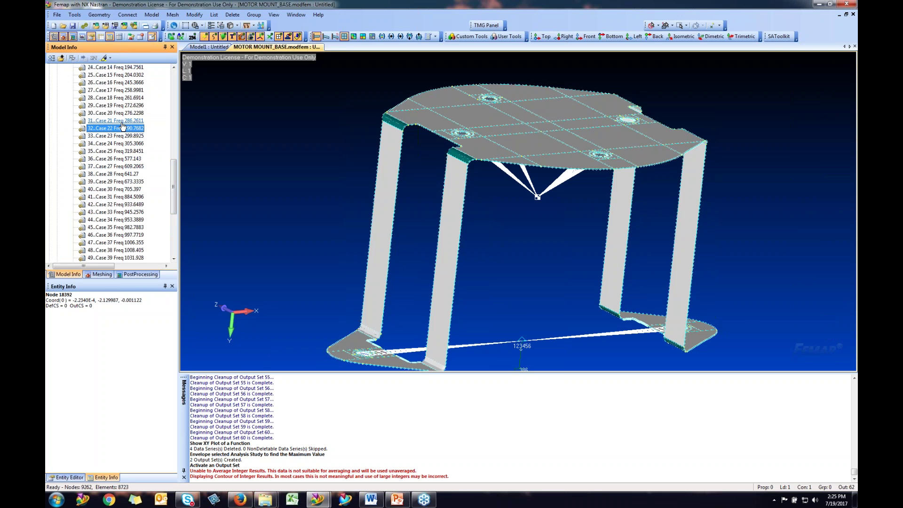
drag(174, 175, 174, 121)
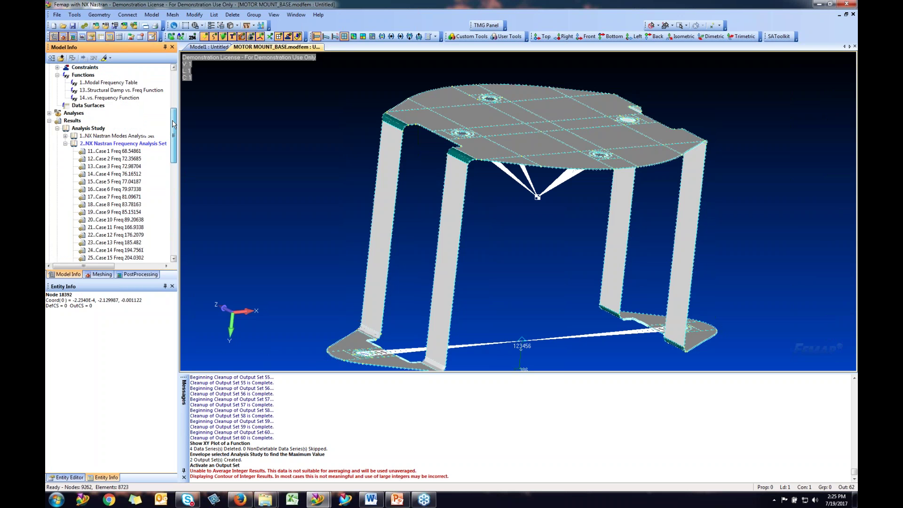
click(49, 113)
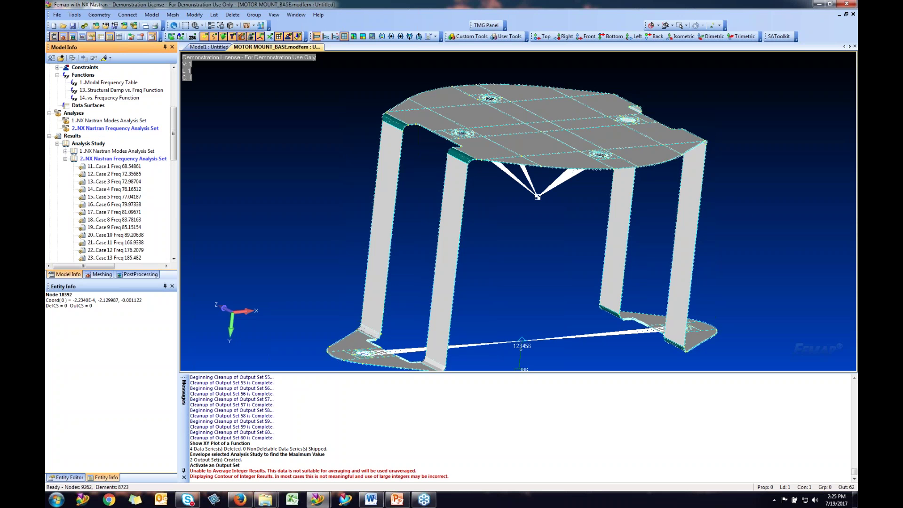
click(66, 151)
click(125, 189)
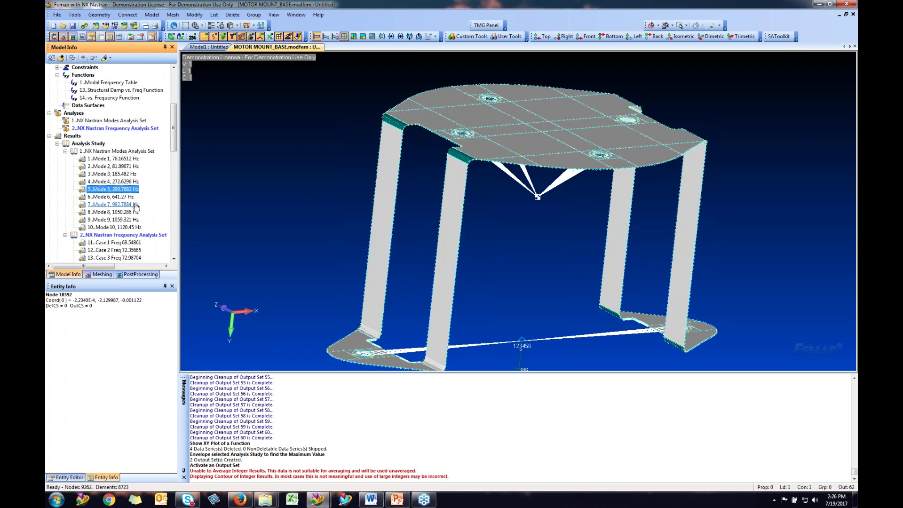
click(66, 240)
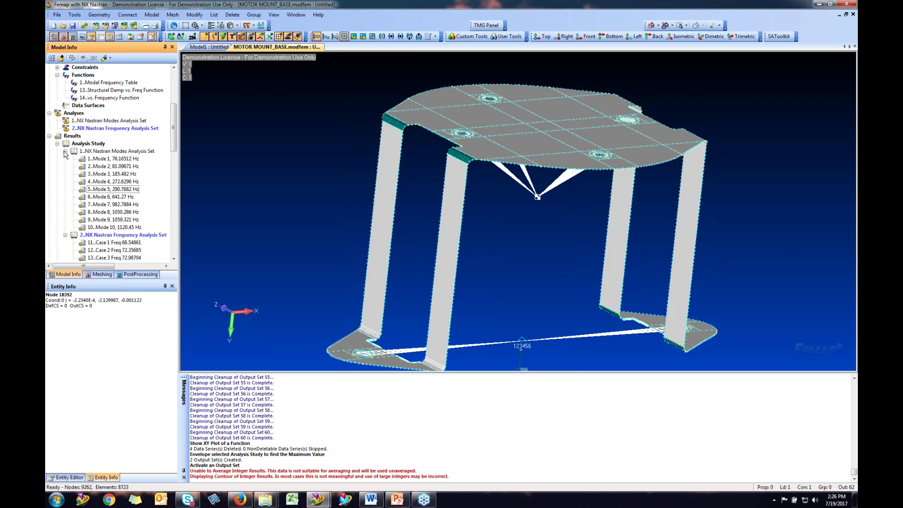
click(65, 151)
click(65, 159)
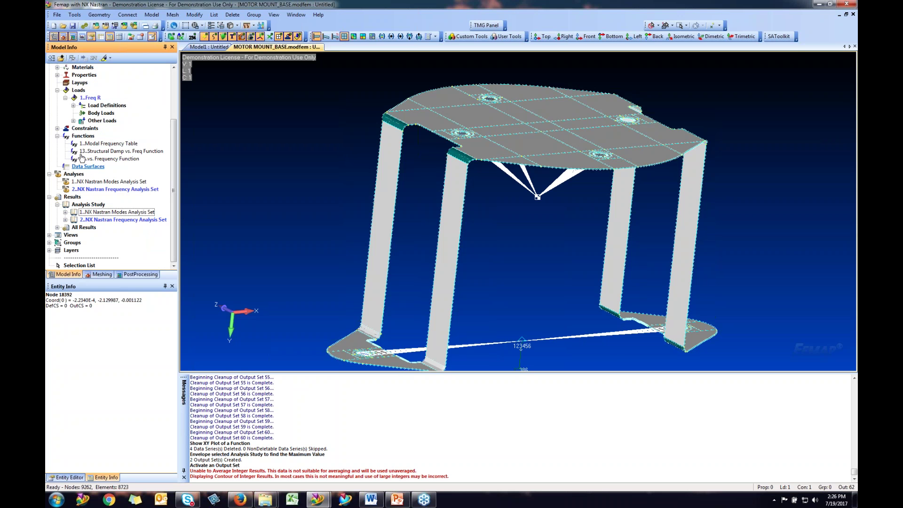
Create a new standard load set titled With Time
double_click(79, 97)
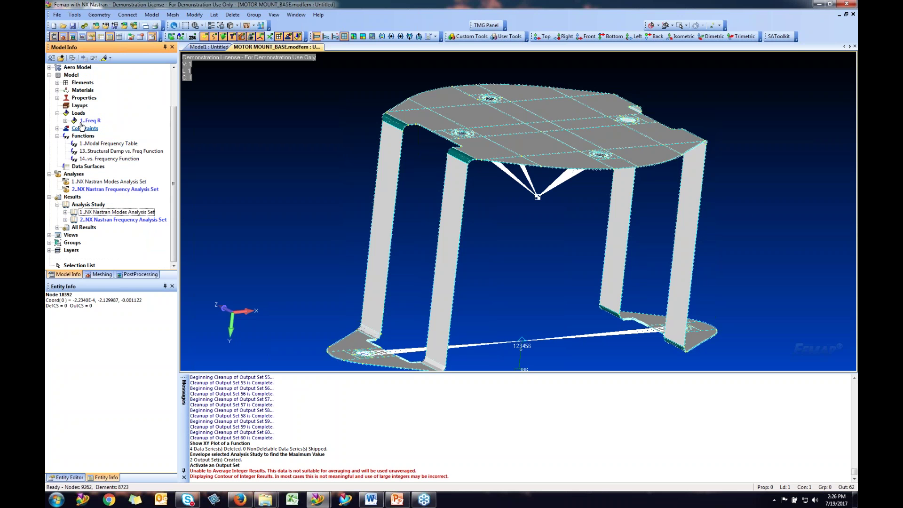
right_click(76, 113)
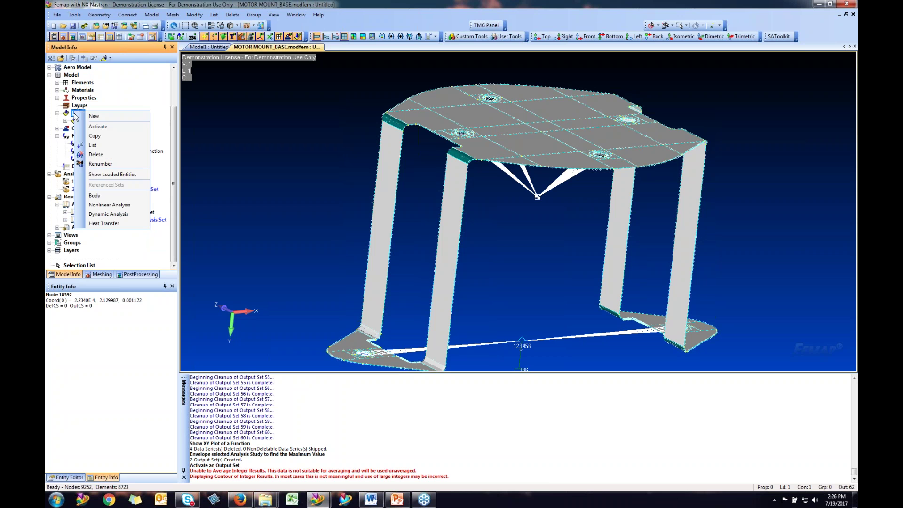
click(95, 117)
text(With T)
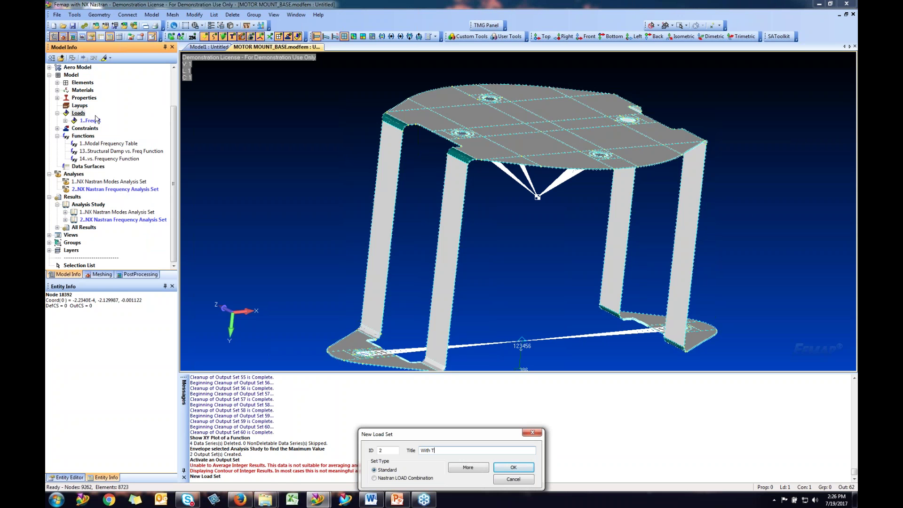
text(ime)
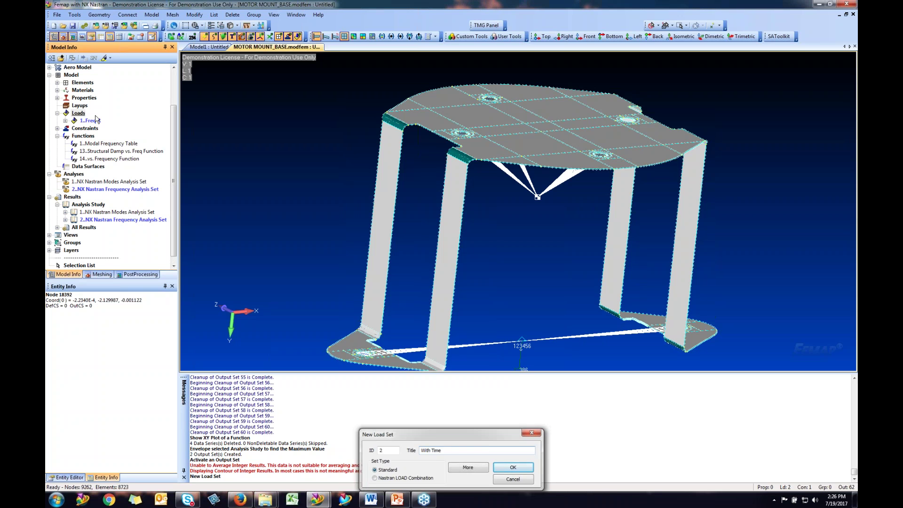
key(Return)
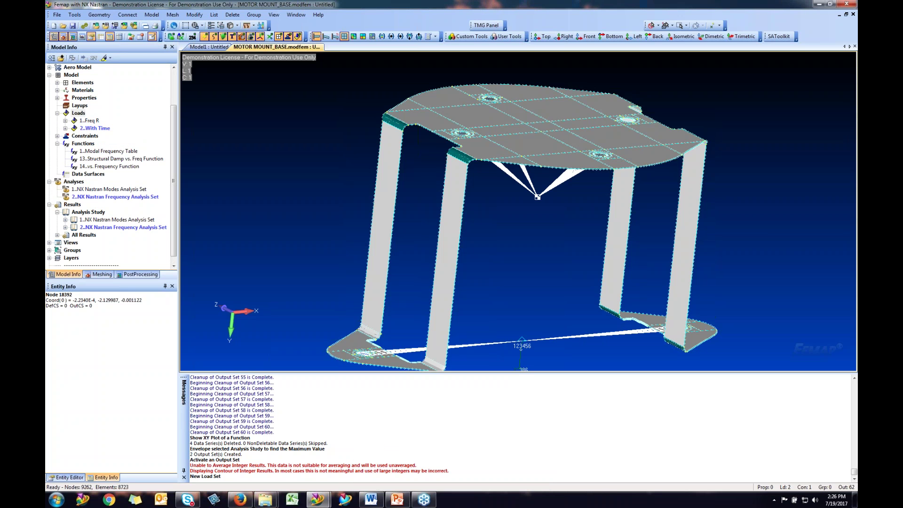
Define a nodal Displacement load on the constrained base node of the mount with a TY value of 1
click(65, 128)
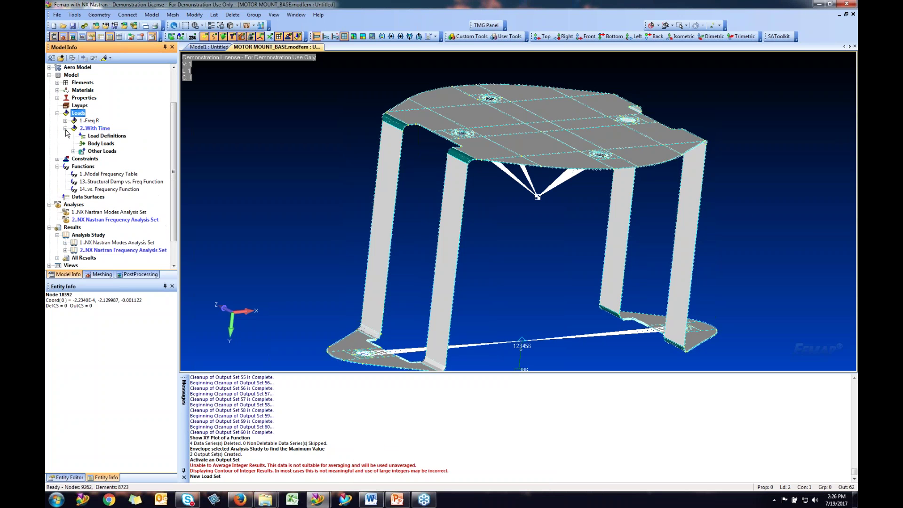
right_click(116, 137)
click(136, 142)
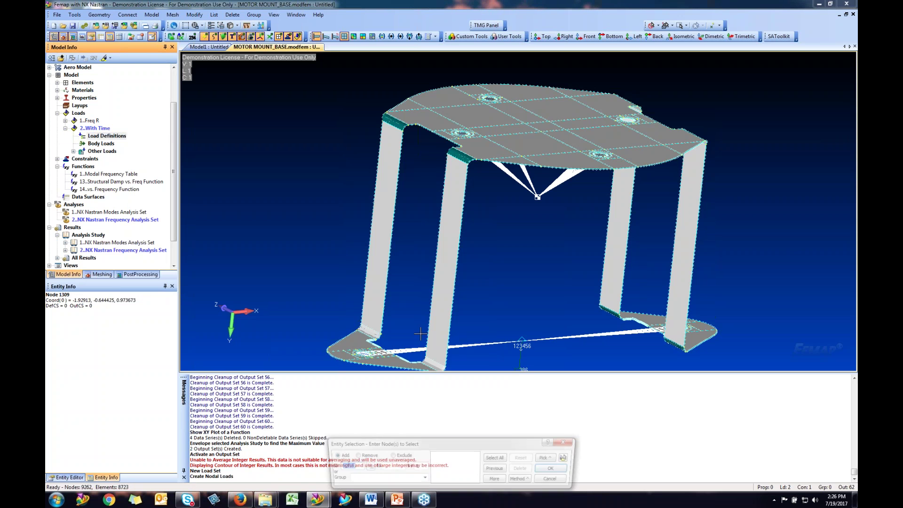
click(521, 341)
click(560, 472)
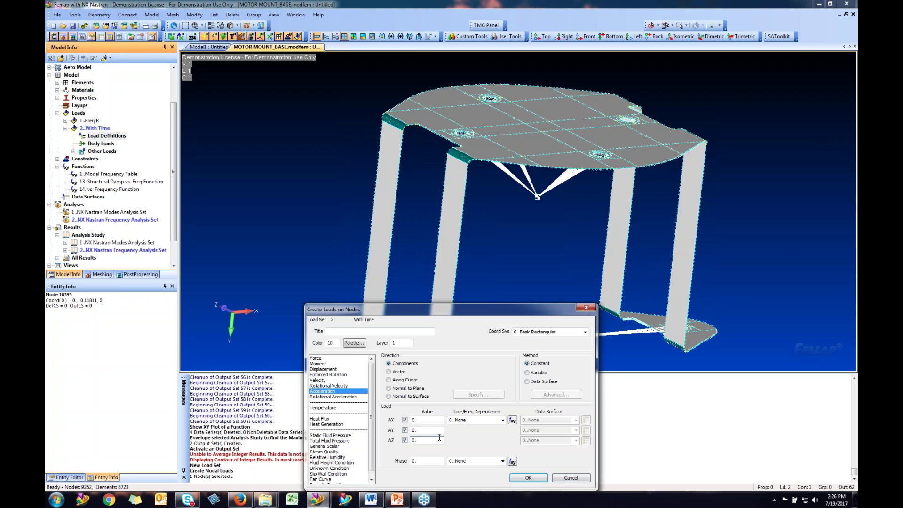
click(335, 370)
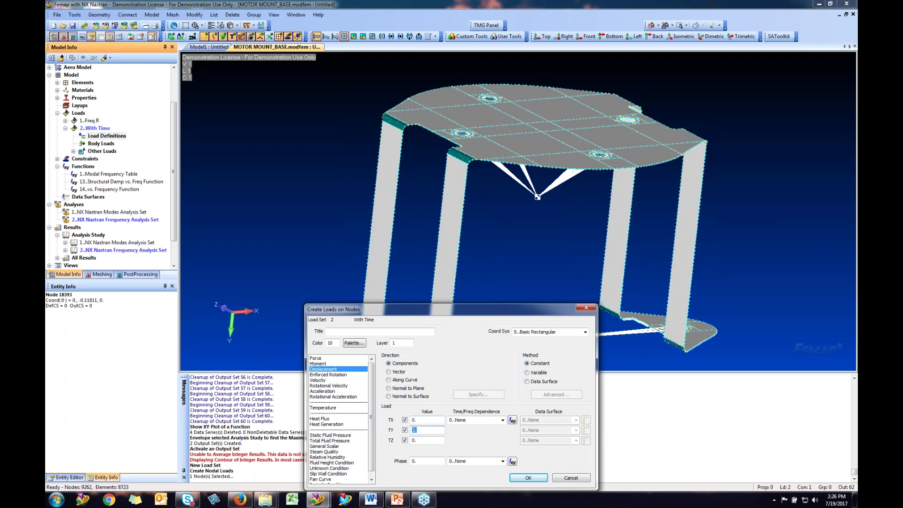
text(1)
Start a vs. Time function for the load and add points with factor 1 at times 0 and 0.0025
click(513, 420)
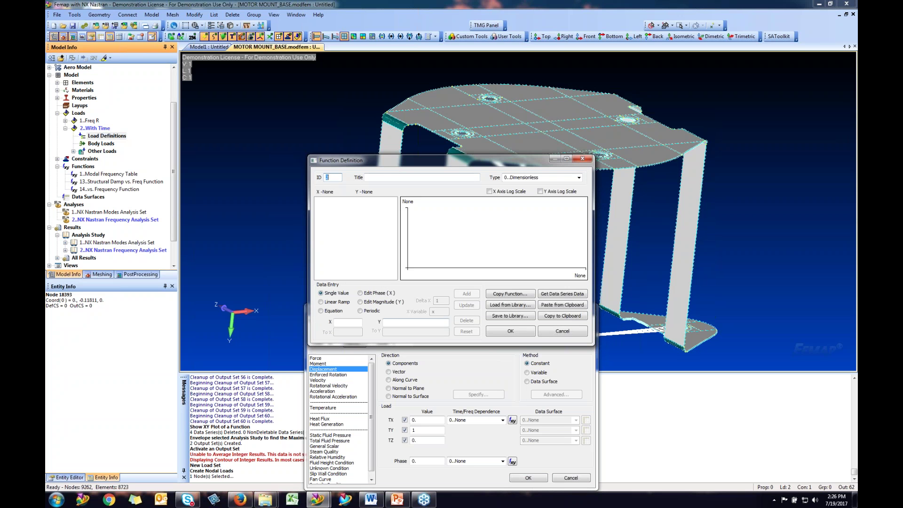
click(579, 177)
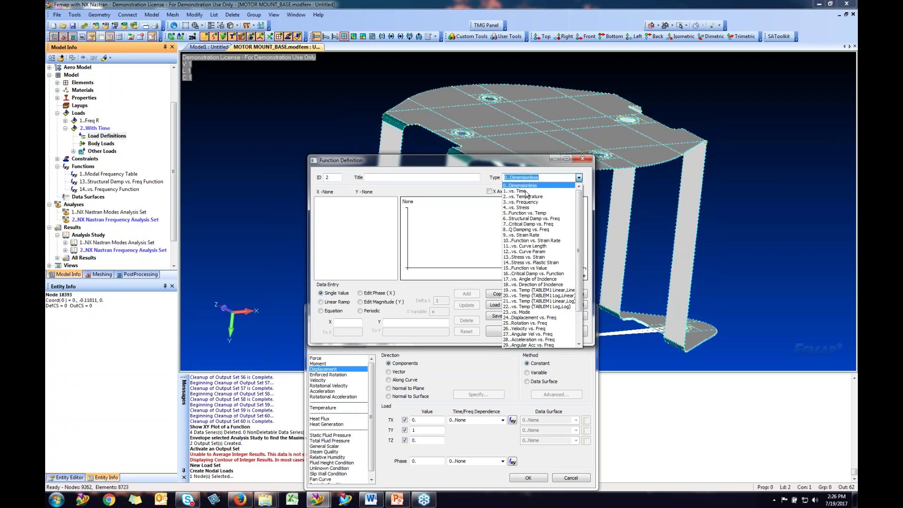
click(508, 187)
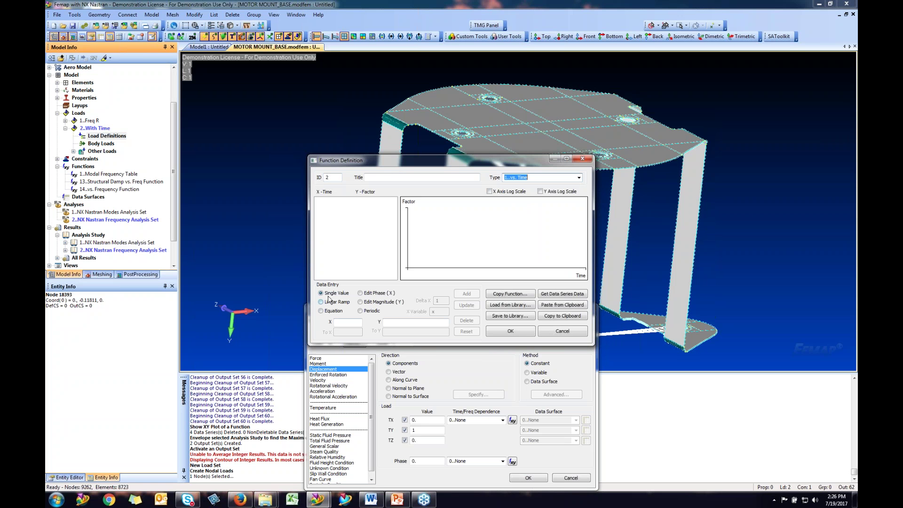
click(345, 323)
text(0)
key(Tab)
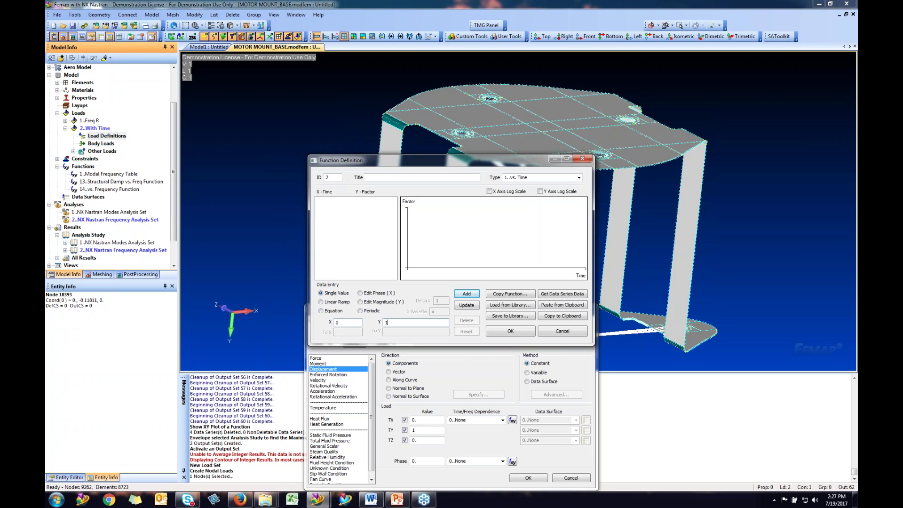
text(1)
key(Return)
text(.0025)
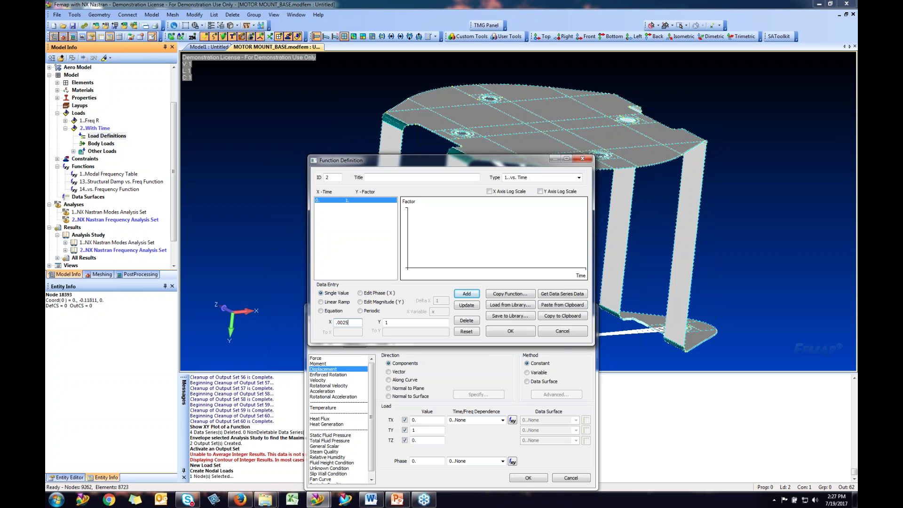
key(Return)
Add points with factor 0 at times 0.0026 and 0.1 to the time function
click(338, 323)
key(BackSpace)
text(6)
click(397, 323)
key(BackSpace)
text(0)
key(Return)
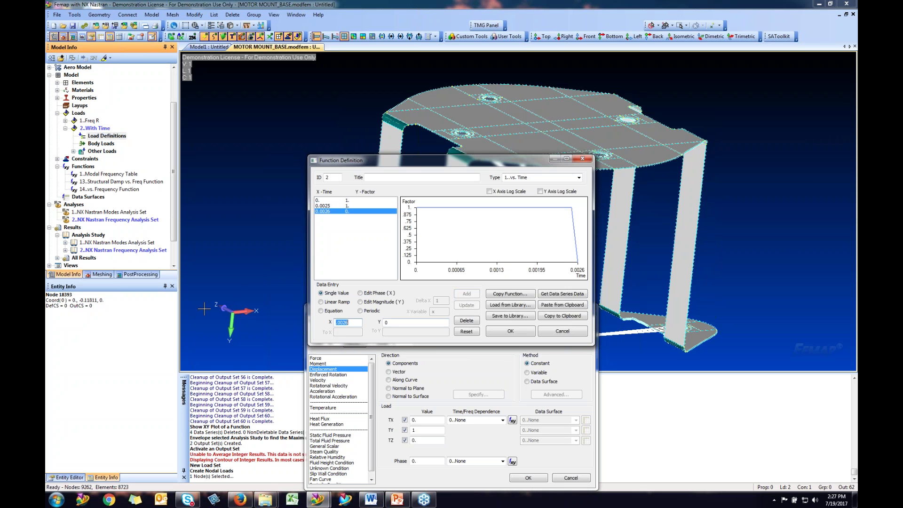
drag(355, 323, 340, 325)
text(1)
key(Return)
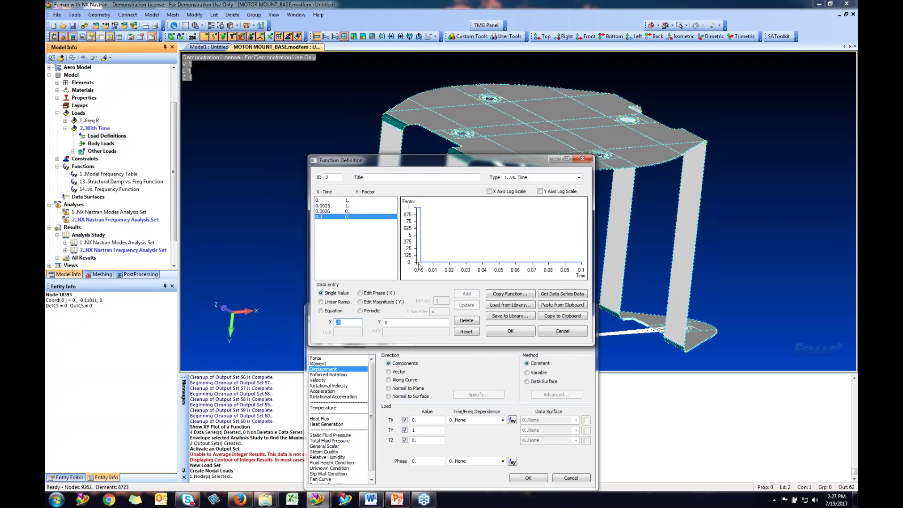
Accept the time function as the load's time dependence and create the displacement load on the base node
click(505, 332)
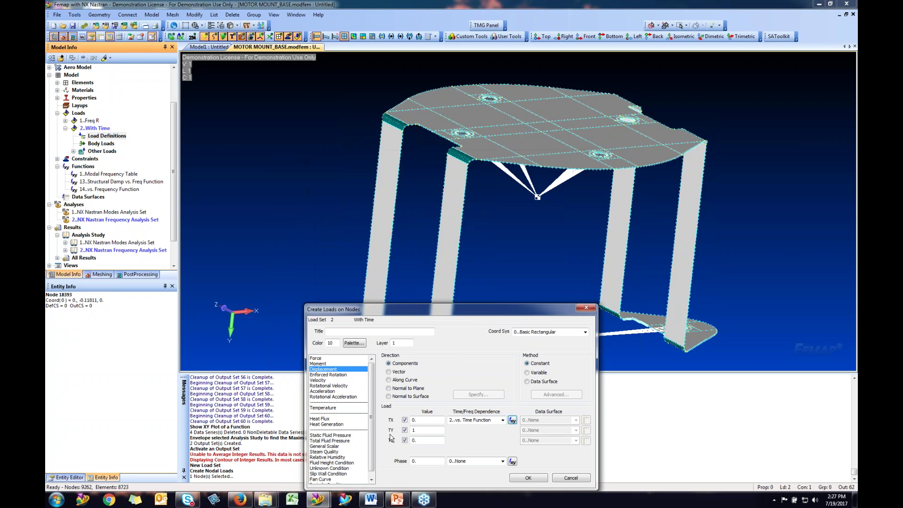
click(527, 478)
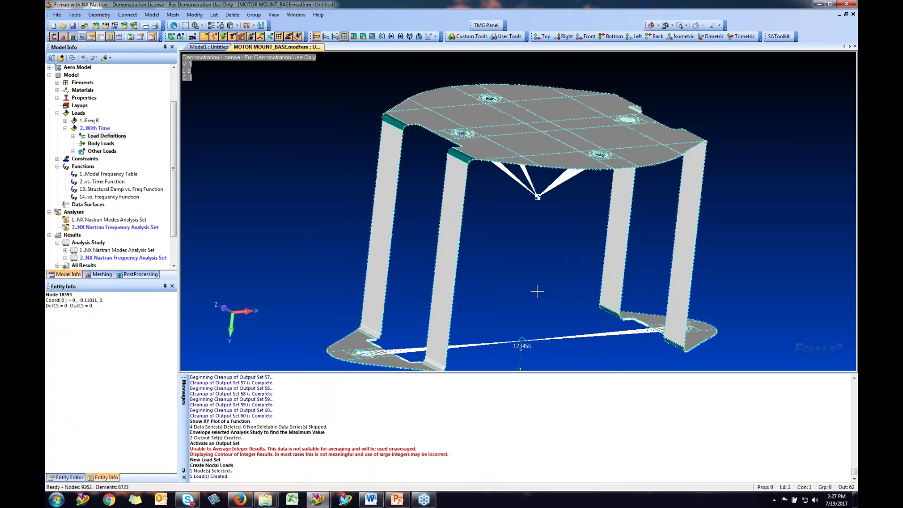
middle_drag(545, 257, 512, 261)
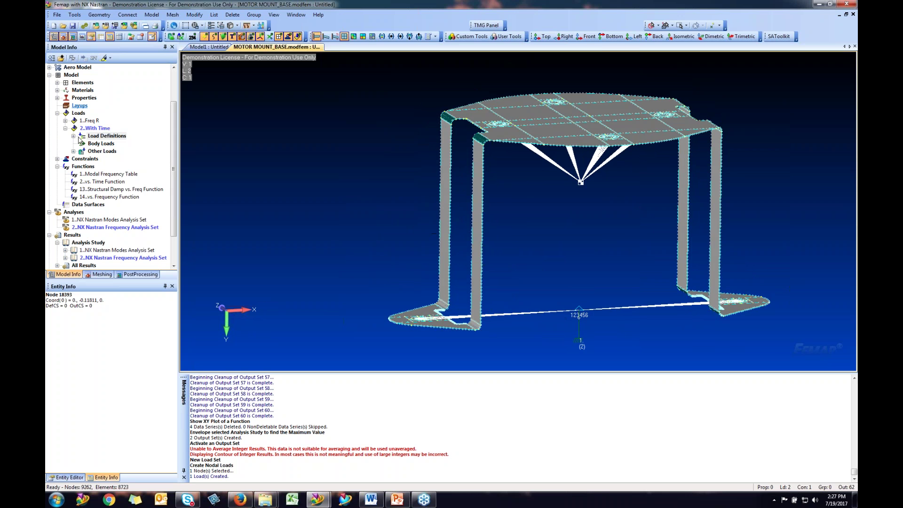
Create a new NX Nastran analysis set of type Transient Dynamic/Time History using the integrated solver
right_click(74, 212)
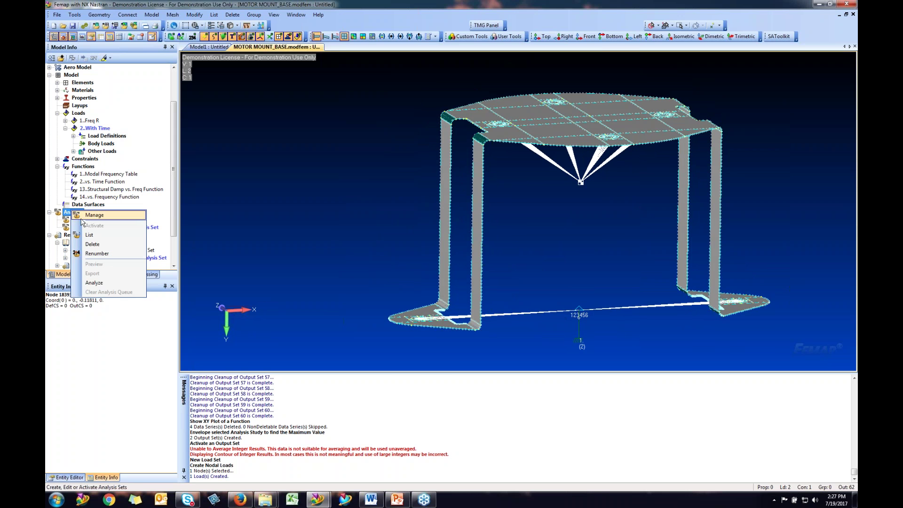
click(83, 222)
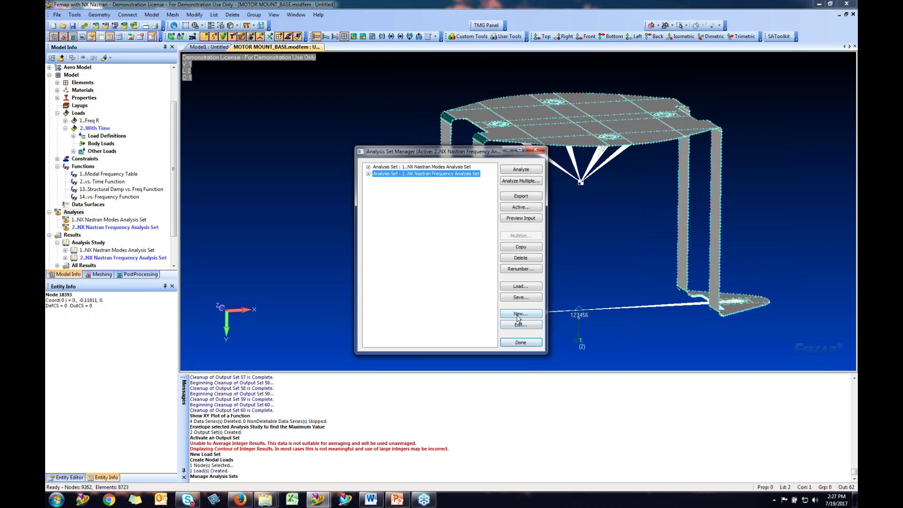
click(518, 314)
click(505, 415)
click(479, 331)
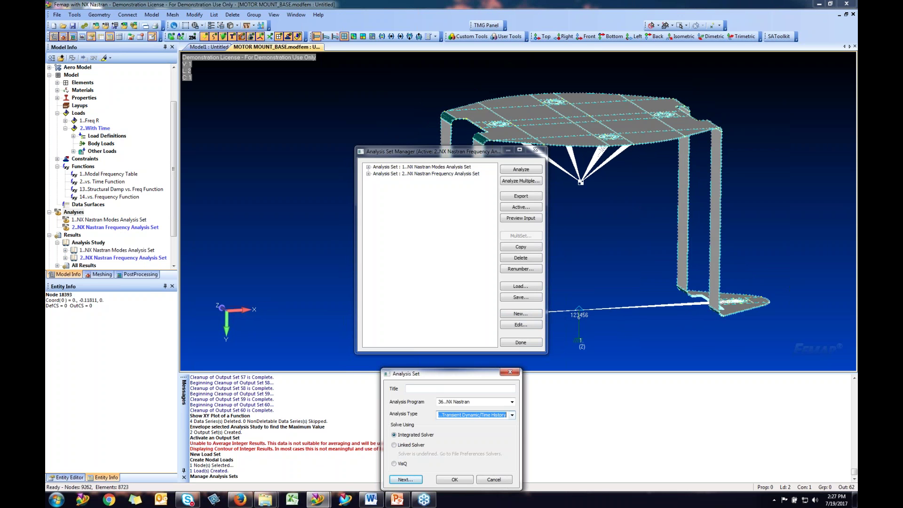
click(454, 480)
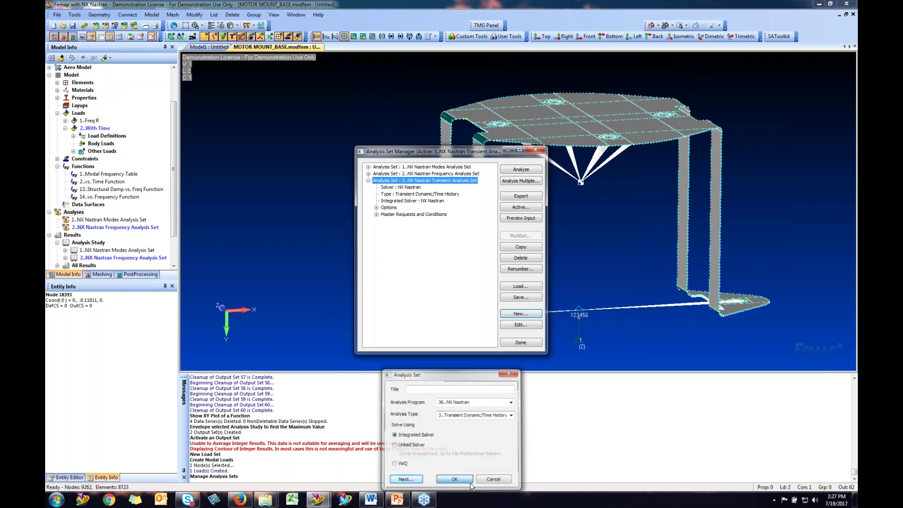
Edit the transient analysis set and set its modal analysis solution type to Modal
click(527, 325)
click(406, 480)
click(403, 481)
click(414, 482)
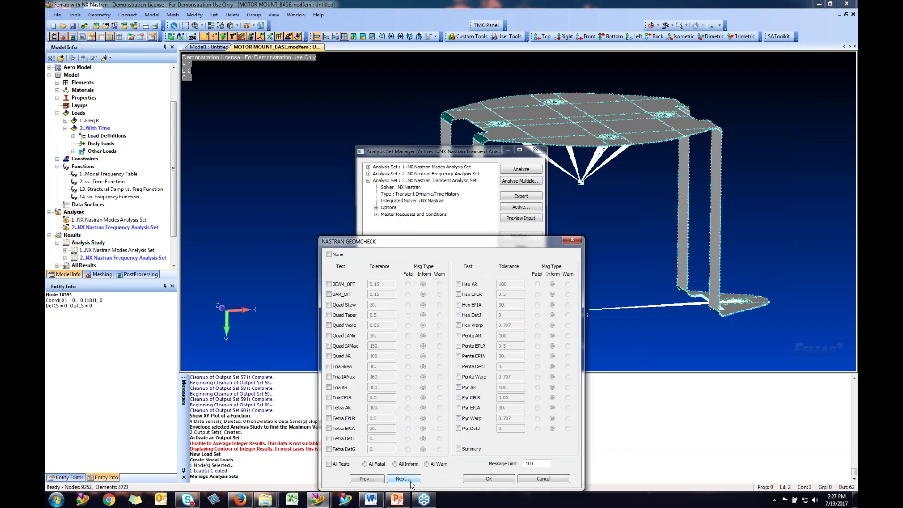
click(410, 481)
click(409, 481)
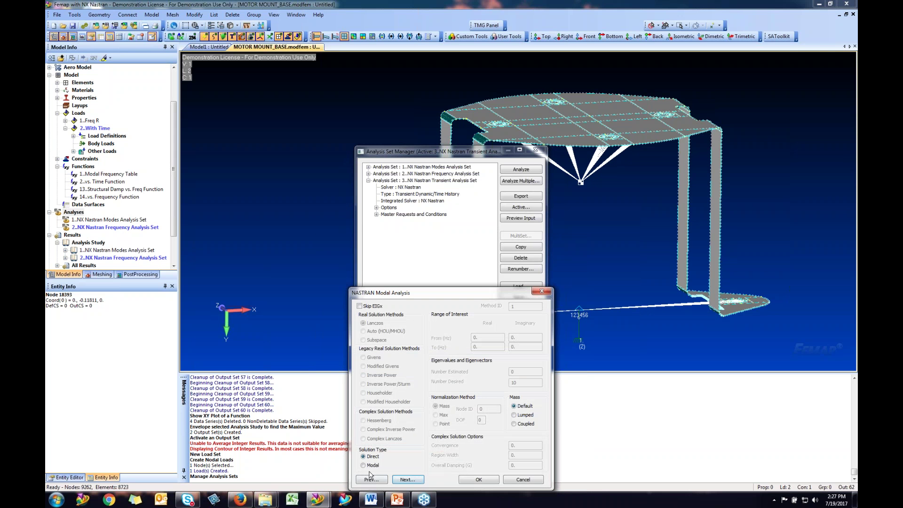
click(364, 466)
click(407, 480)
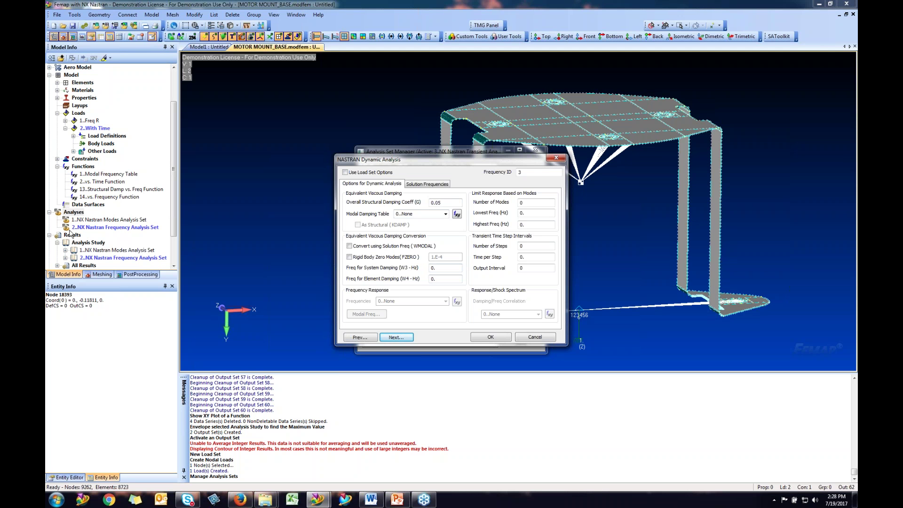
Set the overall structural damping to 0.05, the system damping frequency W3 to 80 Hz and 70 transient time steps
click(66, 250)
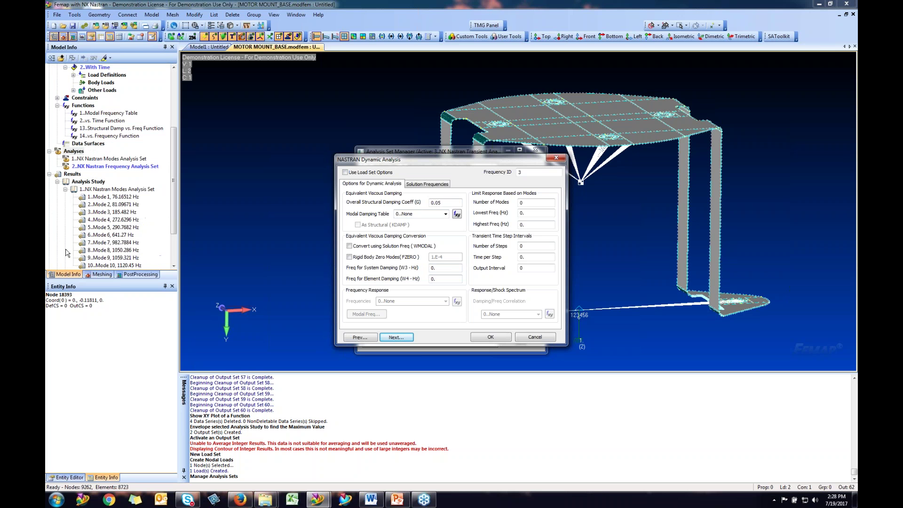
double_click(443, 268)
text(80)
double_click(535, 246)
text(70)
key(Tab)
double_click(535, 267)
click(396, 338)
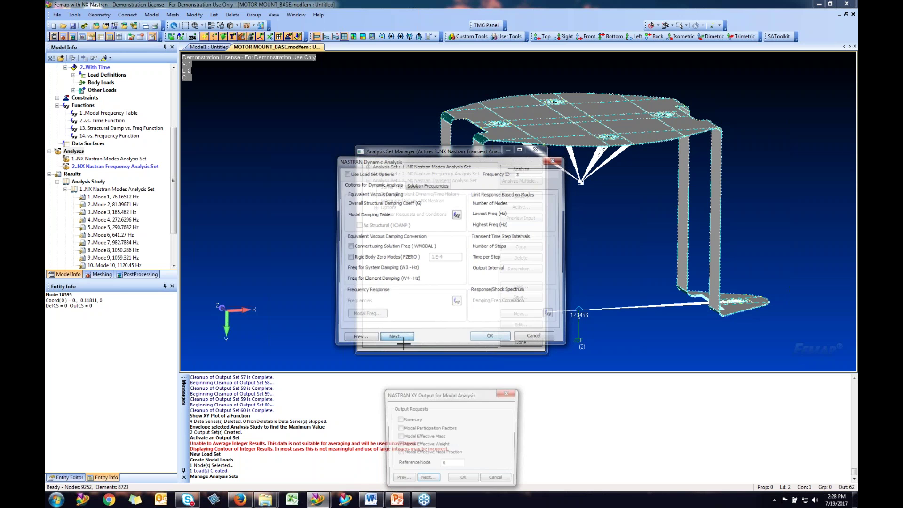
Accept the Fixed Base constraints and With Time loads as boundary conditions and run the transient analysis
click(425, 481)
click(426, 481)
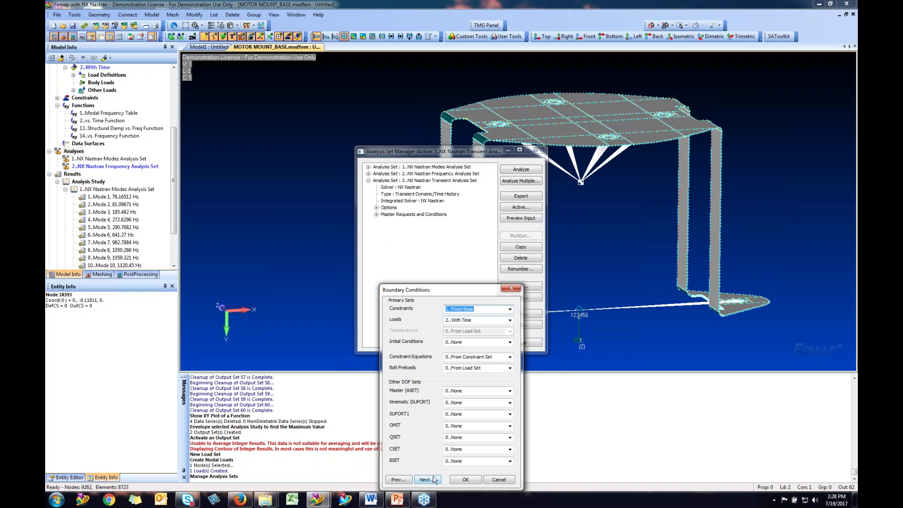
click(465, 479)
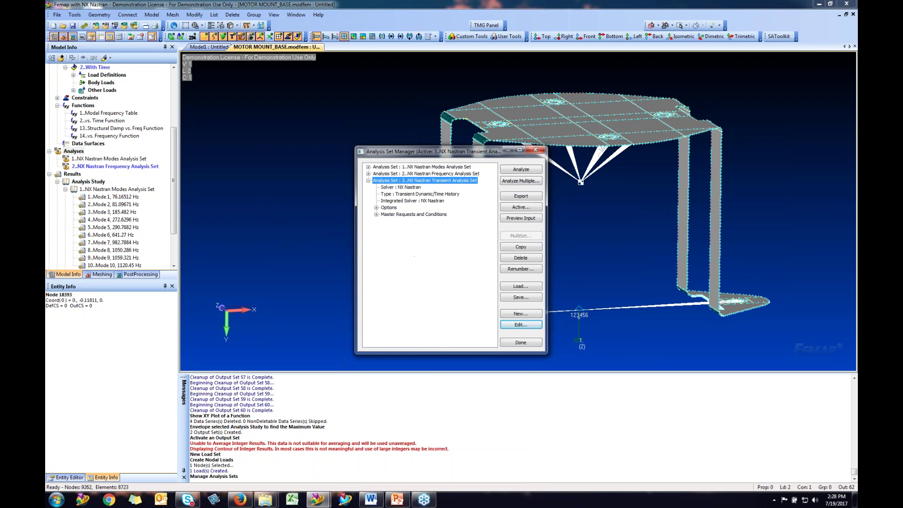
click(527, 172)
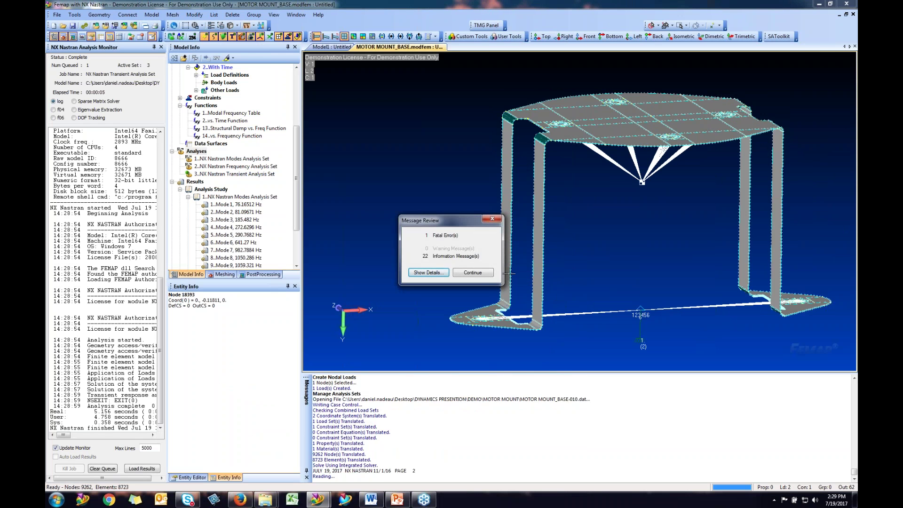
click(473, 274)
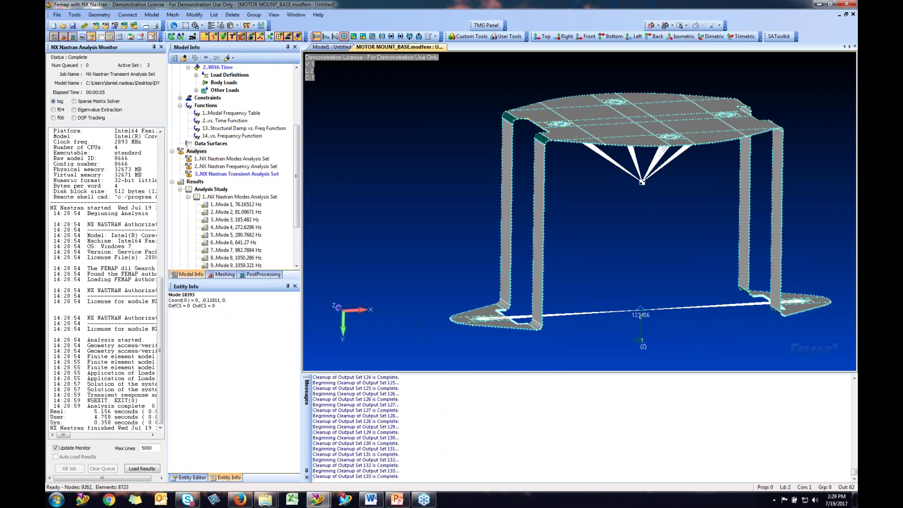
Open the chart's data series list and delete the T2 Translation series
click(85, 37)
click(245, 177)
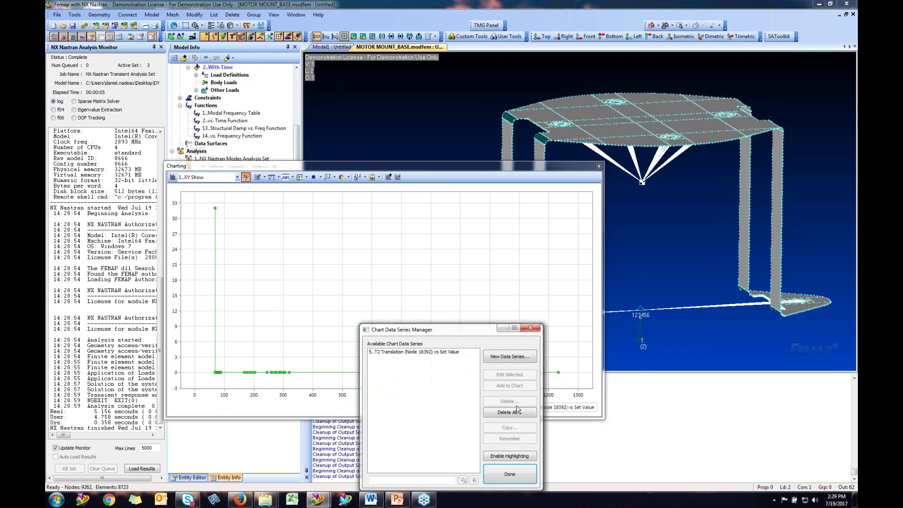
click(437, 352)
click(510, 401)
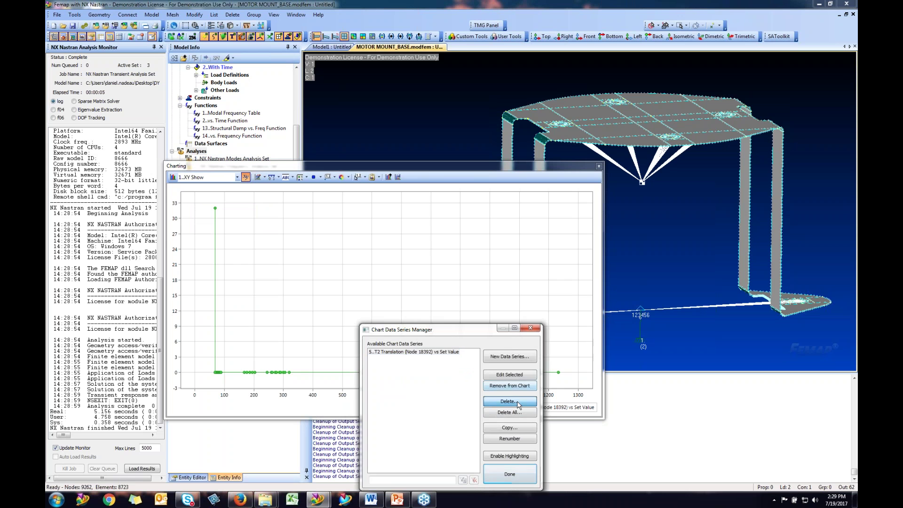
click(484, 260)
Start a Vector vs. Set data series against output set value, using the NX Nastran Transient Analysis Set study
click(510, 357)
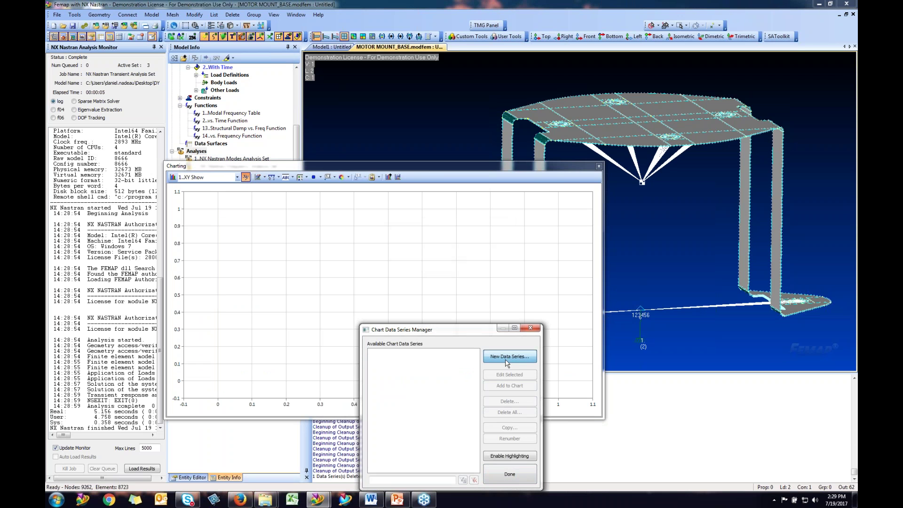
click(408, 168)
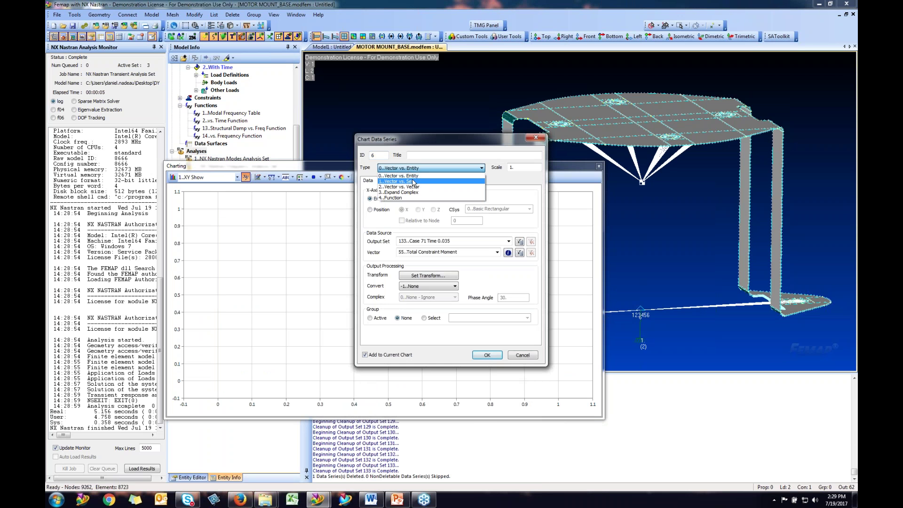
click(412, 179)
click(418, 200)
click(389, 220)
click(532, 231)
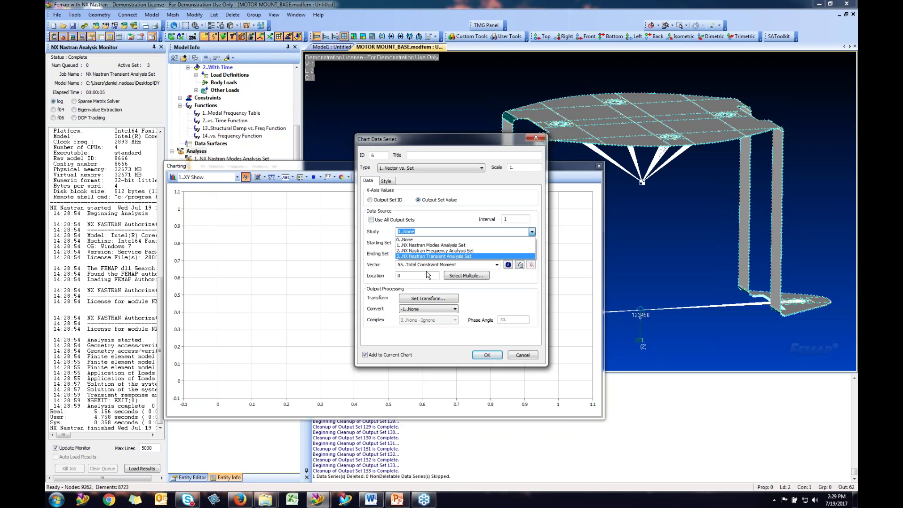
click(431, 256)
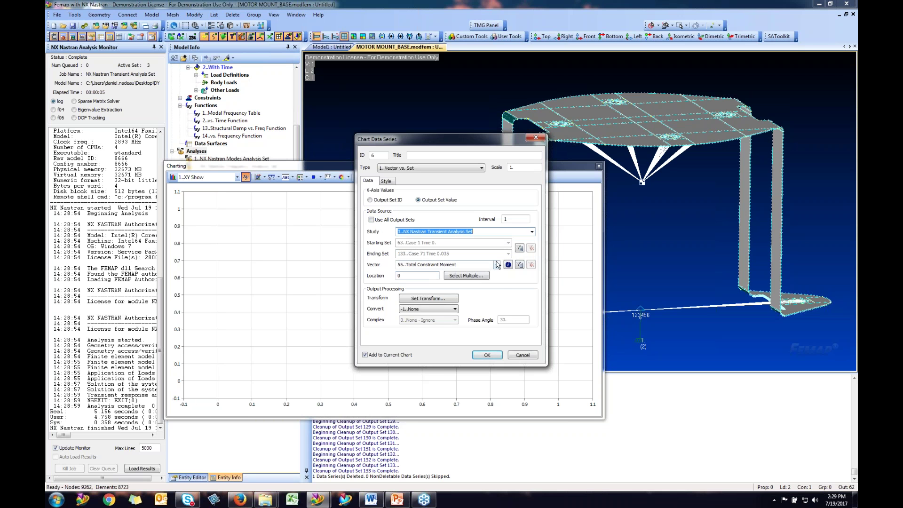
Chart the Total Translation vector at the motor mass node 18392 and close the chart after viewing it
click(497, 264)
key(Tab)
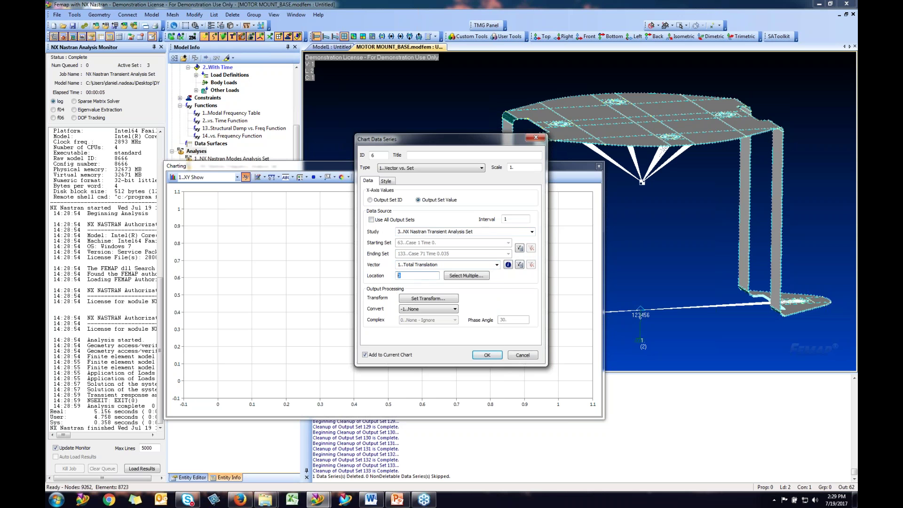
click(643, 182)
click(487, 355)
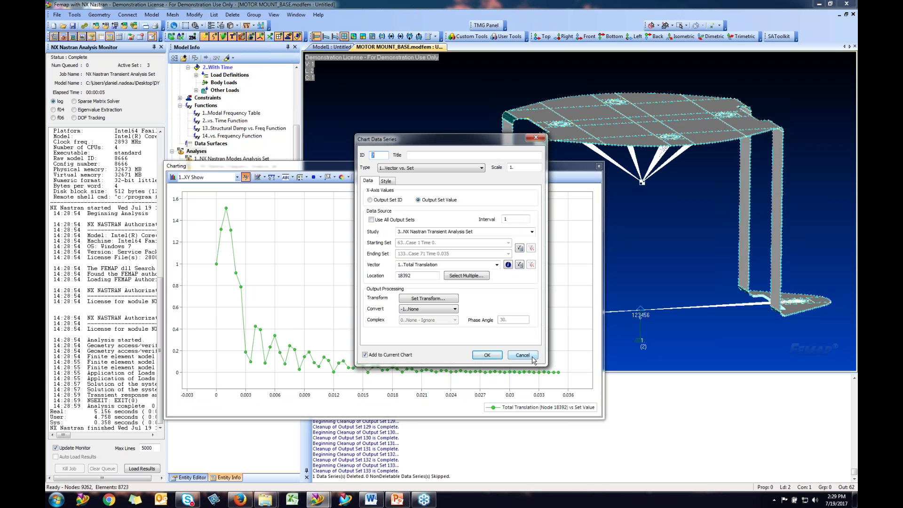
click(522, 355)
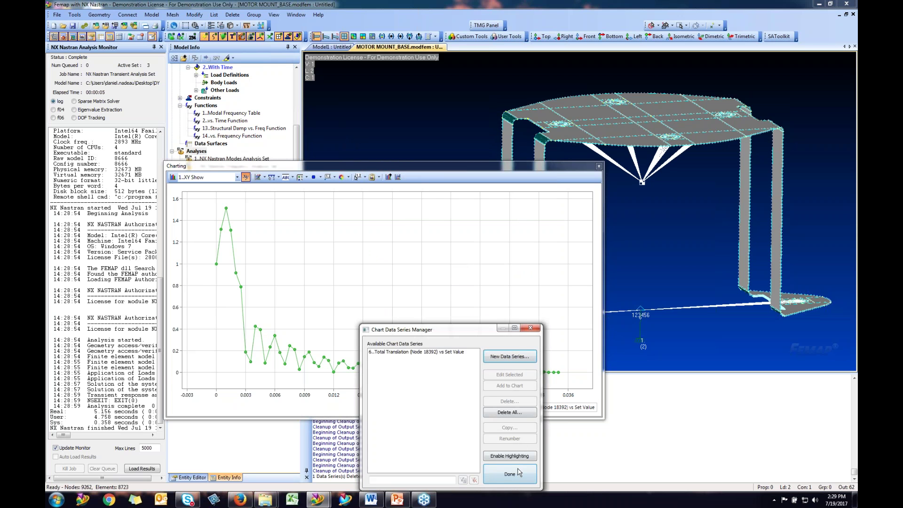
click(518, 474)
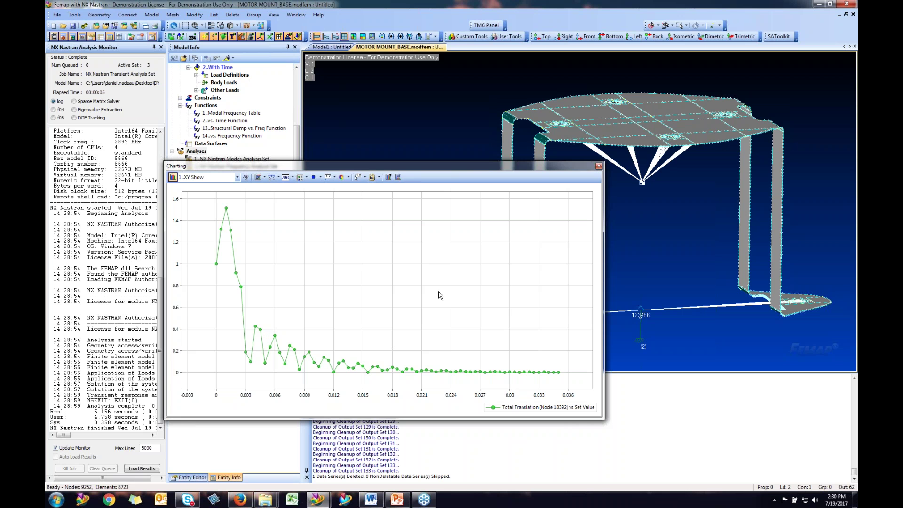
click(600, 165)
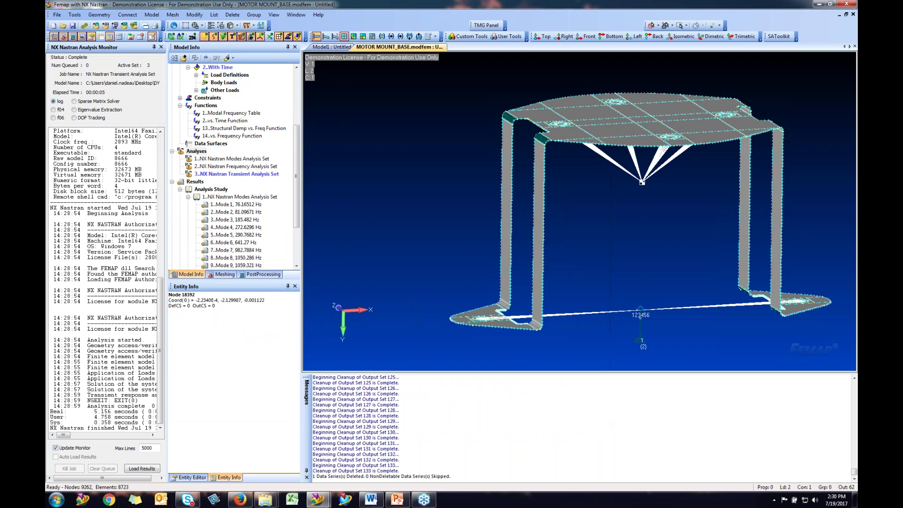
Set the selection type to Node and switch the postprocessing contour style to Contour
click(657, 25)
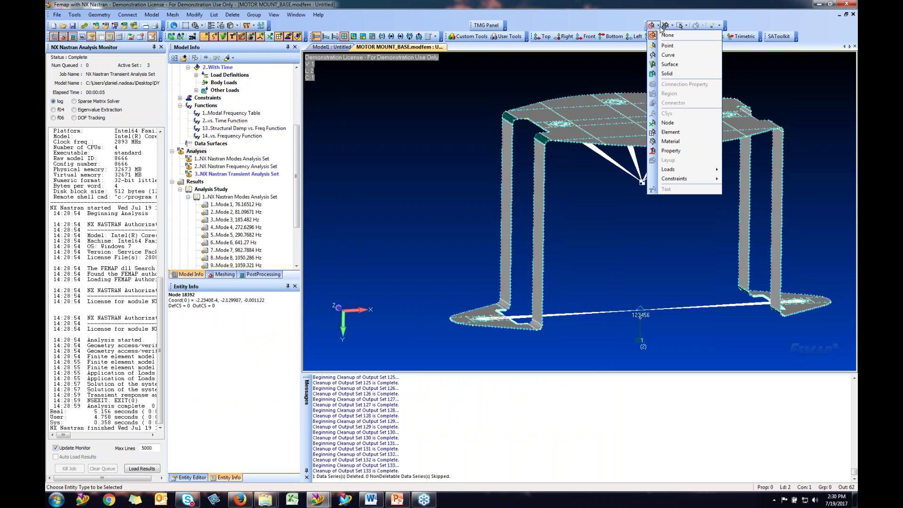
click(670, 123)
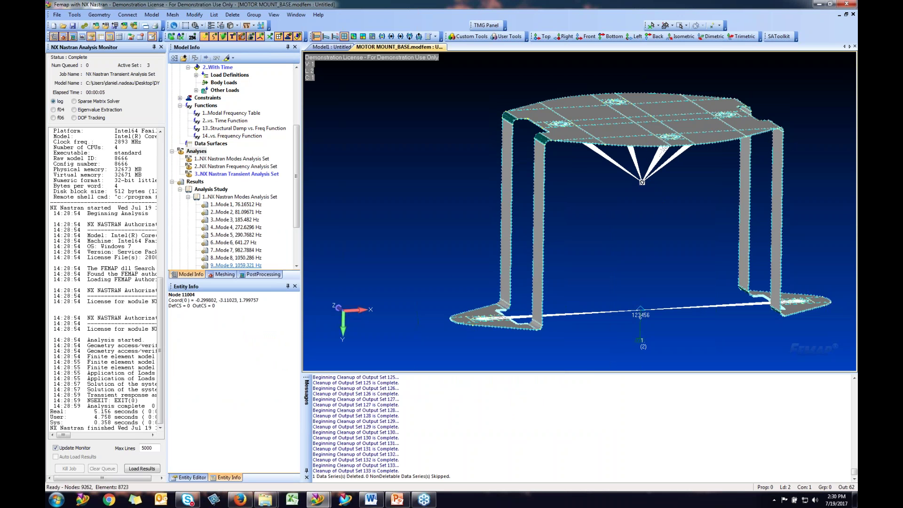
click(264, 274)
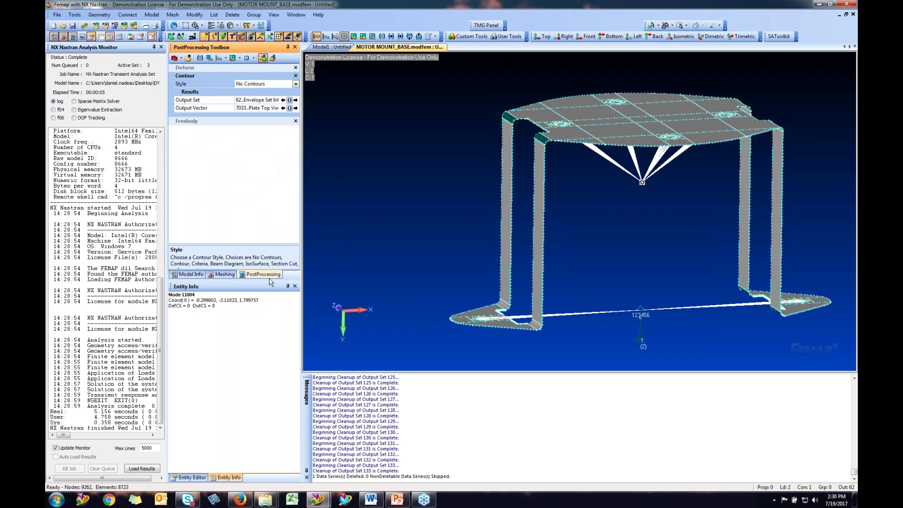
click(295, 84)
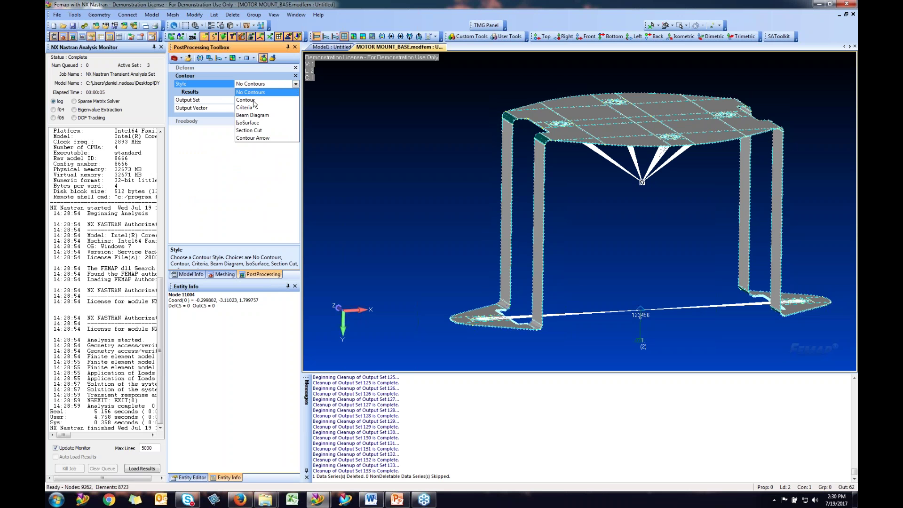
click(254, 101)
click(290, 109)
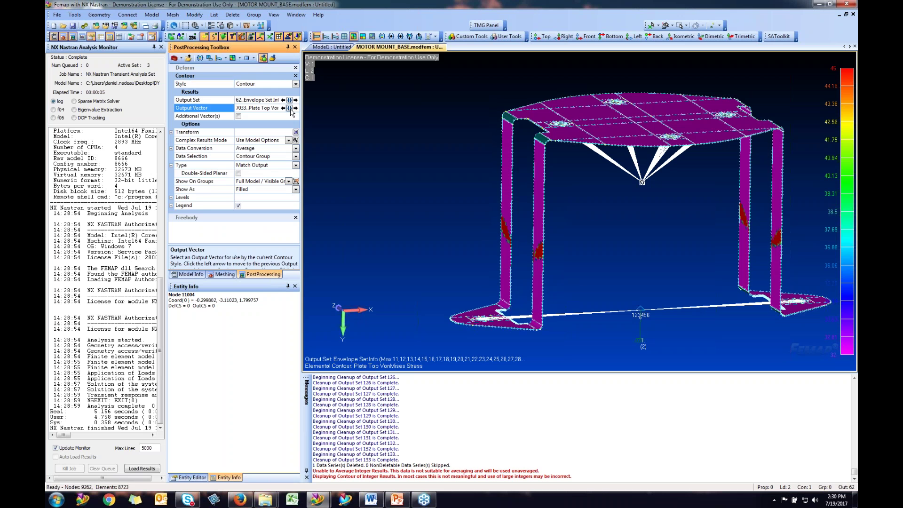
click(290, 108)
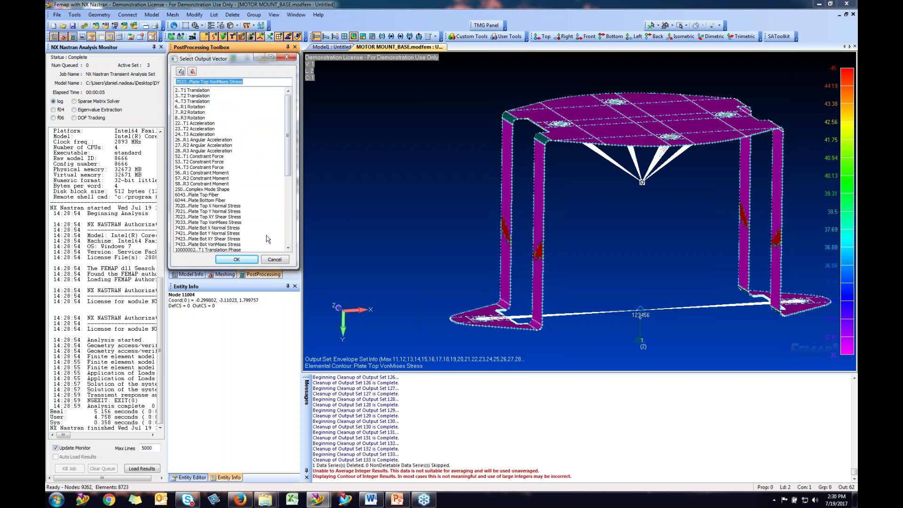
click(278, 260)
Set the contour's output set to 133..Case 71 Time 0.035
click(290, 100)
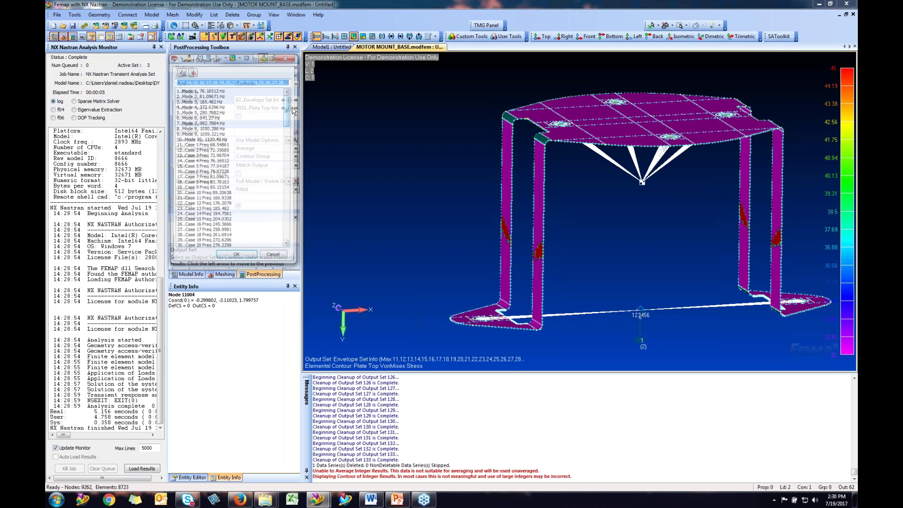
scroll(230, 170, down, 20)
click(210, 244)
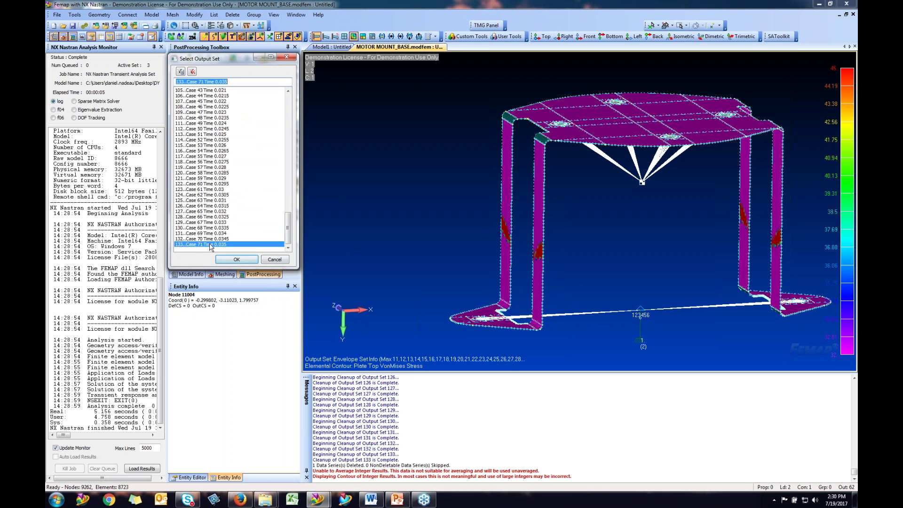
click(237, 259)
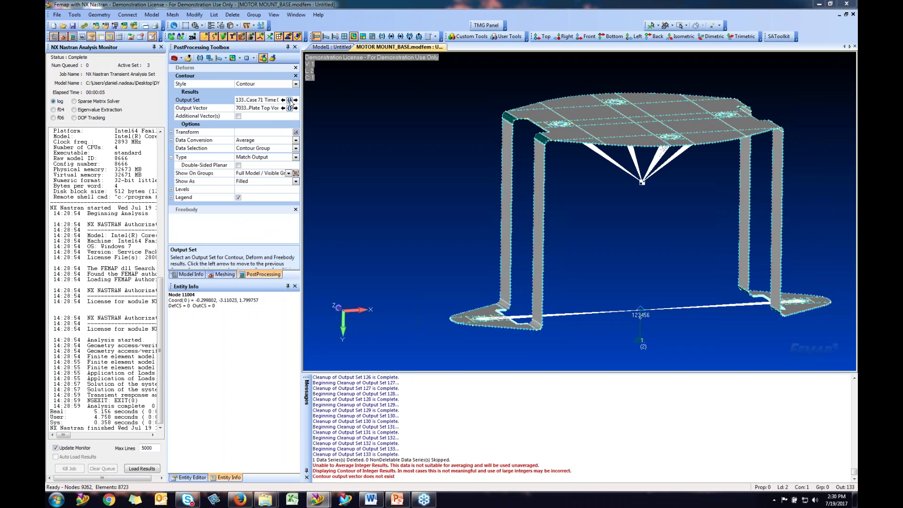
Change the contour's output set to 113..Case 51 Time 0.025
click(290, 100)
scroll(217, 151, down, 20)
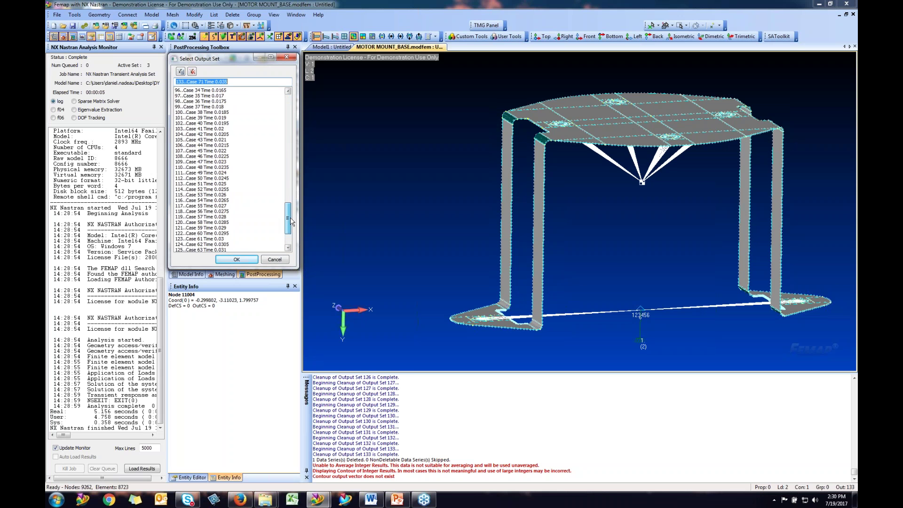
click(218, 151)
scroll(233, 181, up, 5)
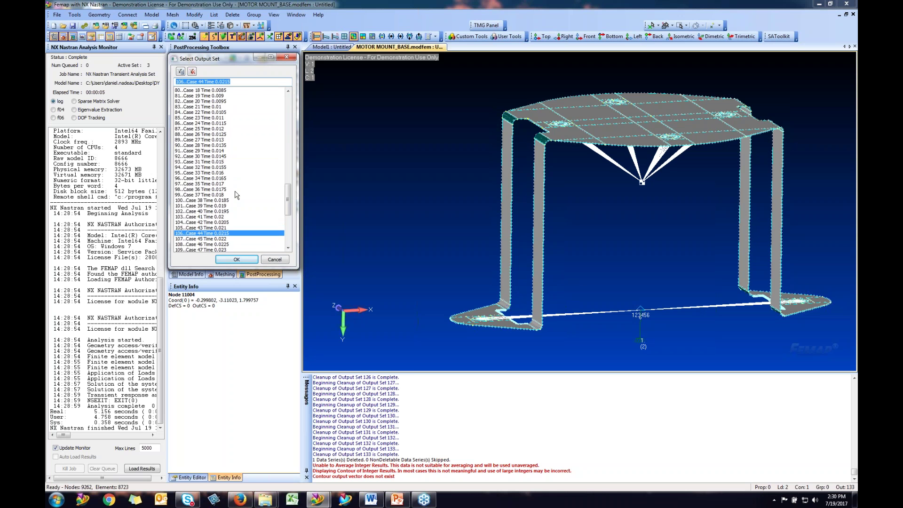
scroll(237, 195, up, 2)
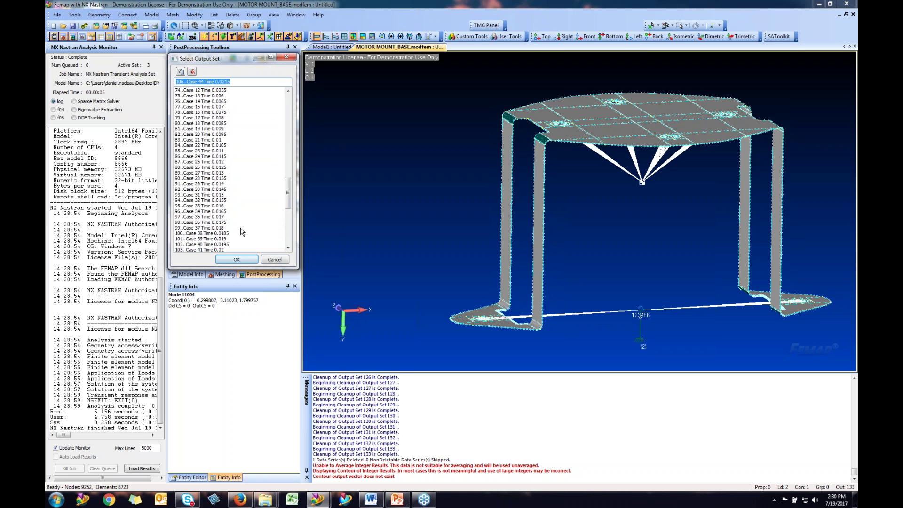
scroll(241, 232, down, 2)
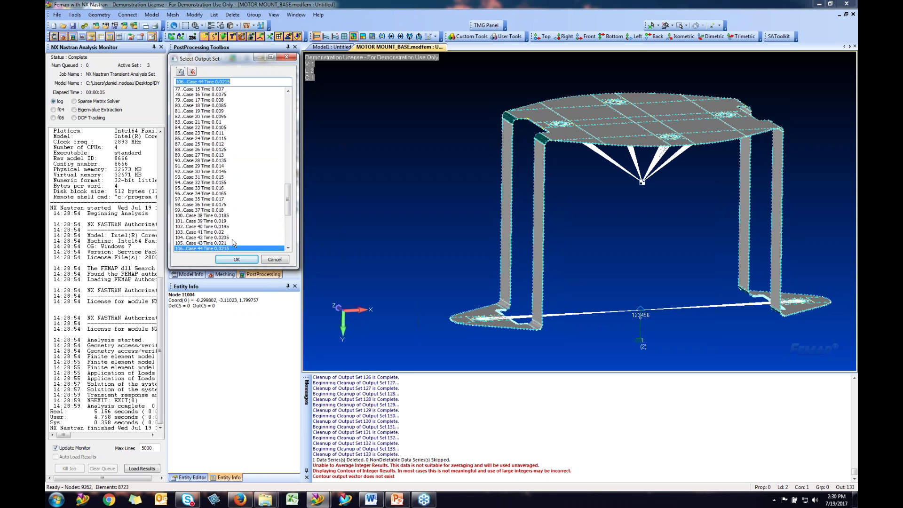
scroll(234, 243, down, 4)
click(223, 207)
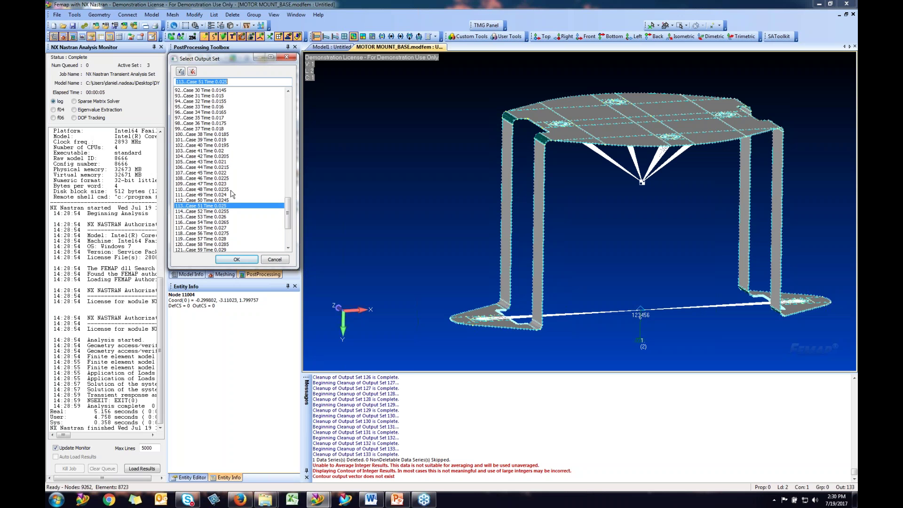
scroll(225, 215, up, 1)
double_click(226, 222)
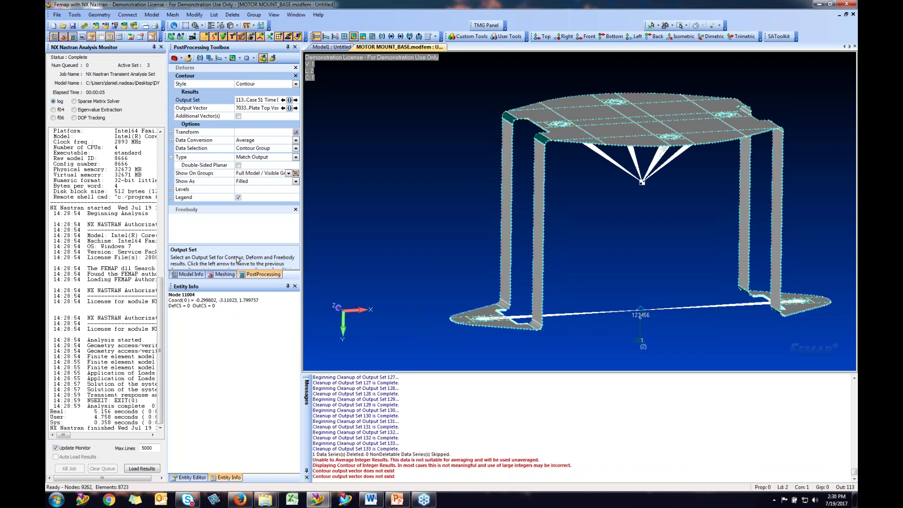
Keep the contour style as Contour and set its output vector to 1..Total Translation
click(296, 83)
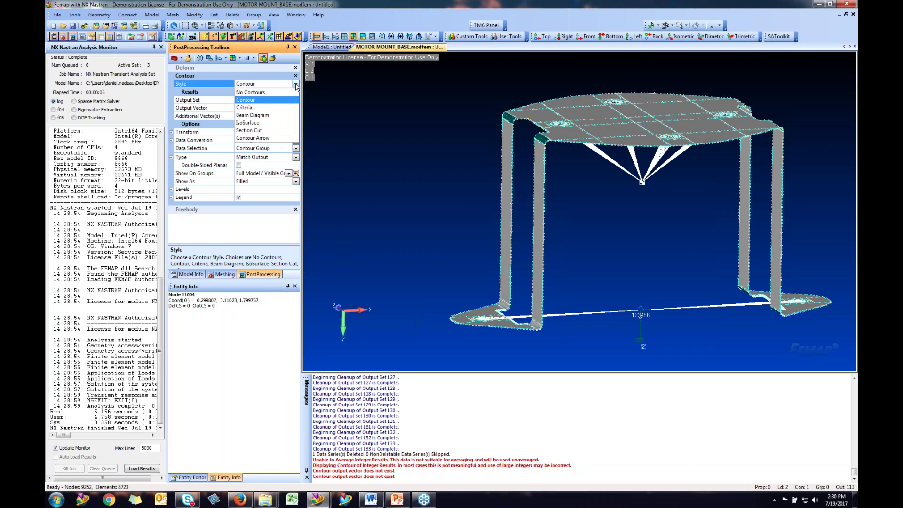
click(263, 97)
click(295, 108)
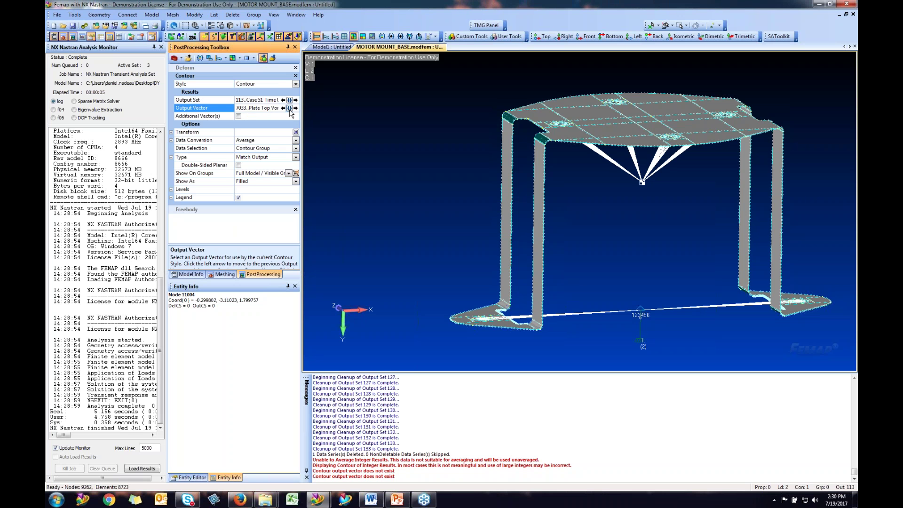
click(290, 107)
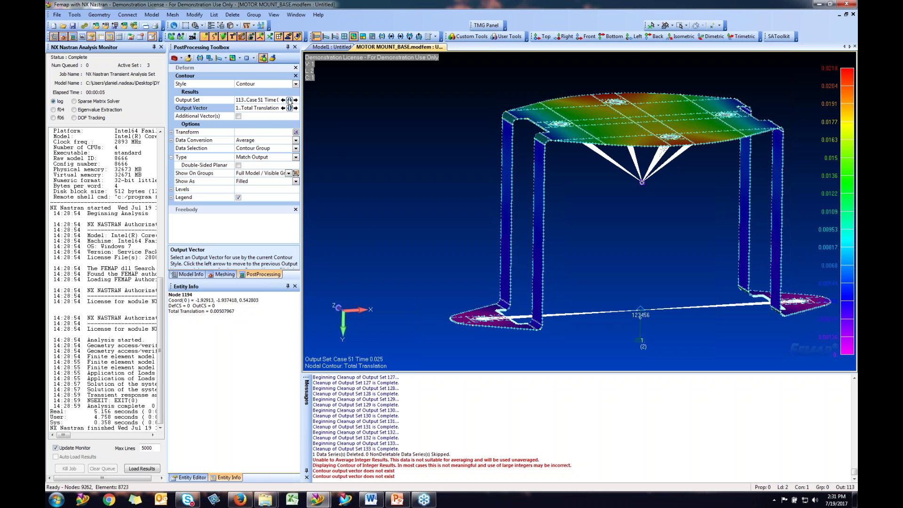
Set the contour's output set to 68..Case 6 Time 0.0025
click(289, 101)
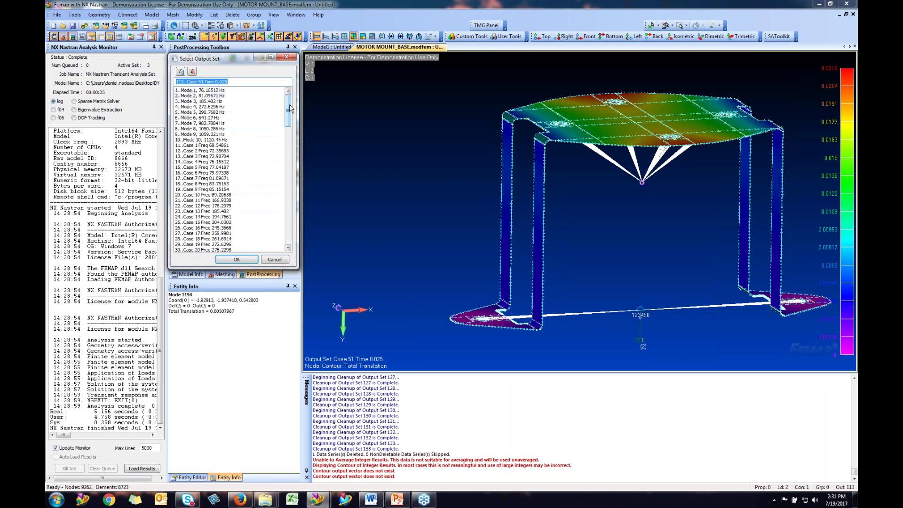
drag(292, 109, 303, 171)
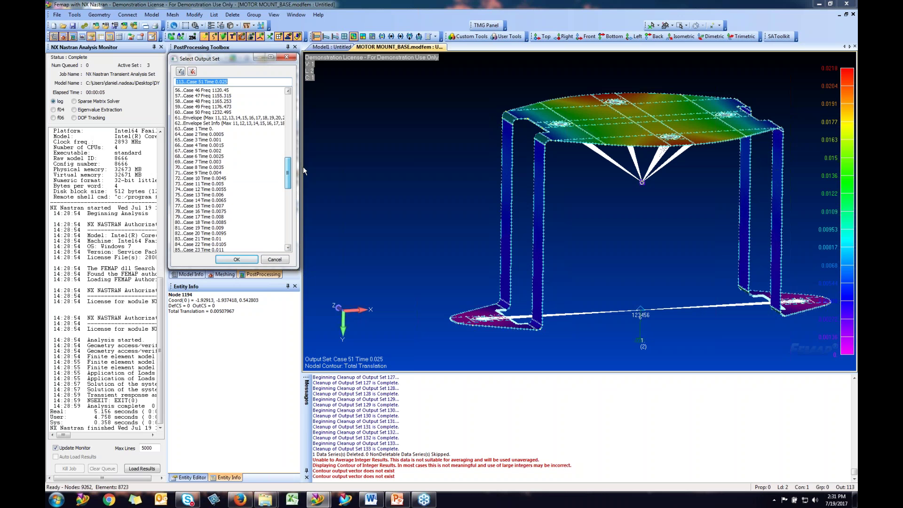
click(243, 157)
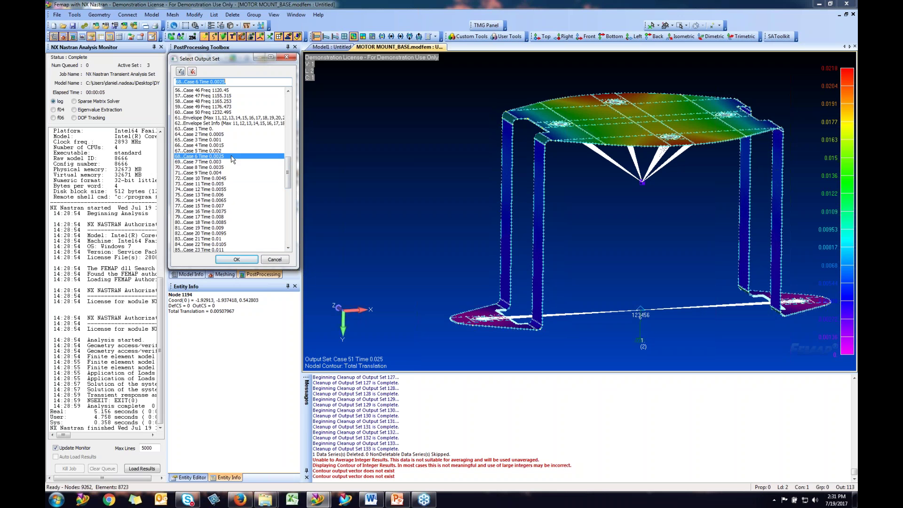
click(237, 259)
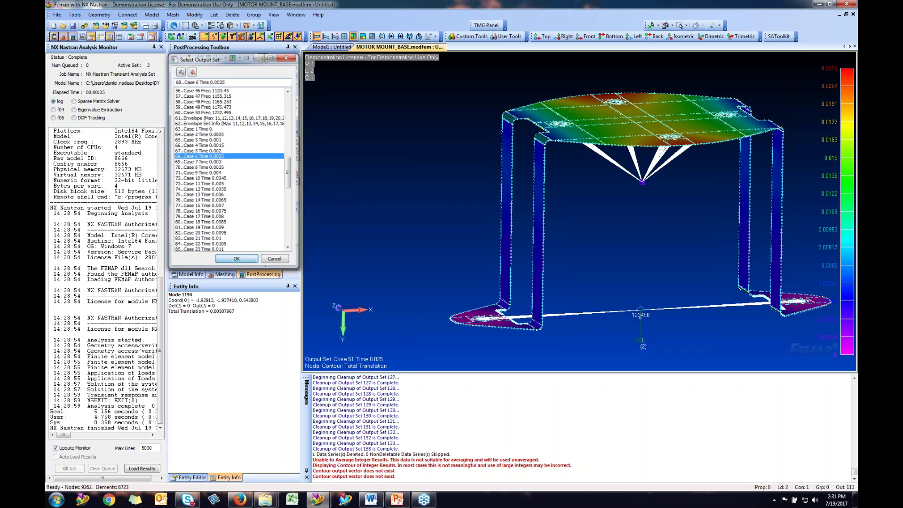
Examine the Total Translation contour at the motor mass node 18392 and across the mount's legs, feet and top plate
click(642, 182)
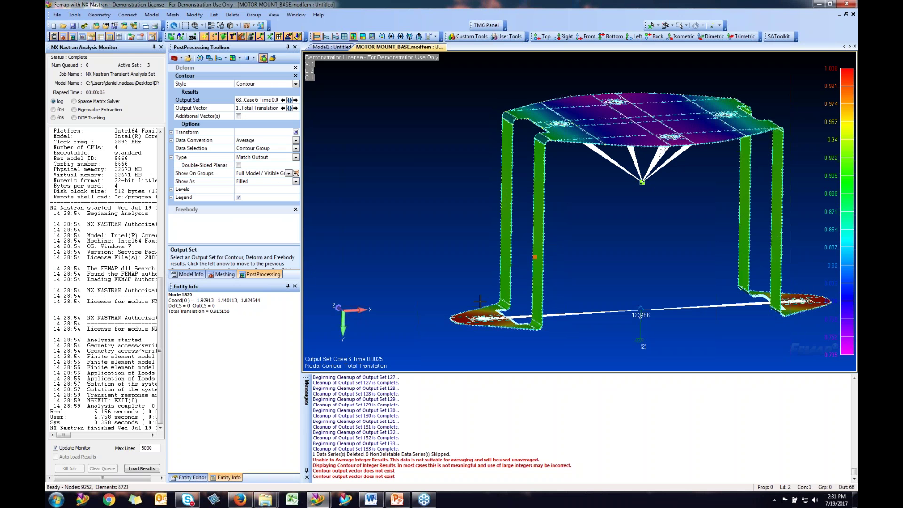
middle_drag(516, 318, 612, 316)
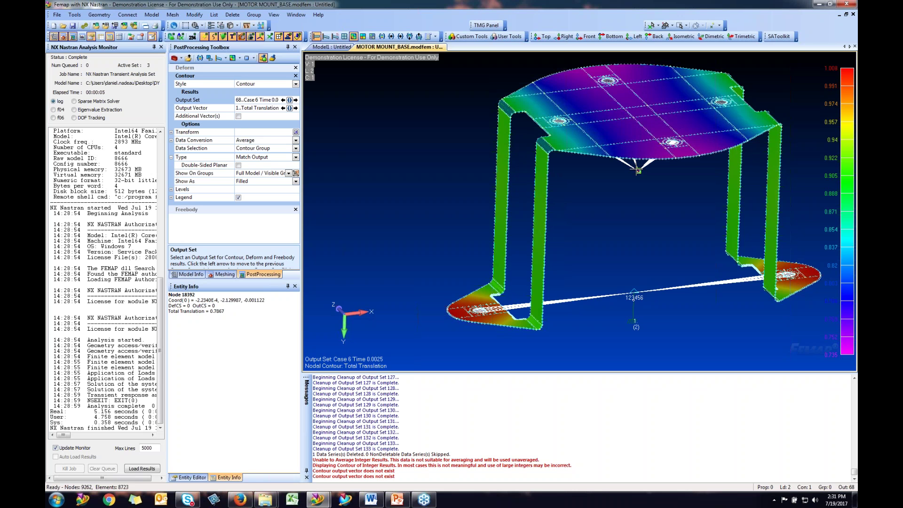
middle_drag(637, 171, 583, 180)
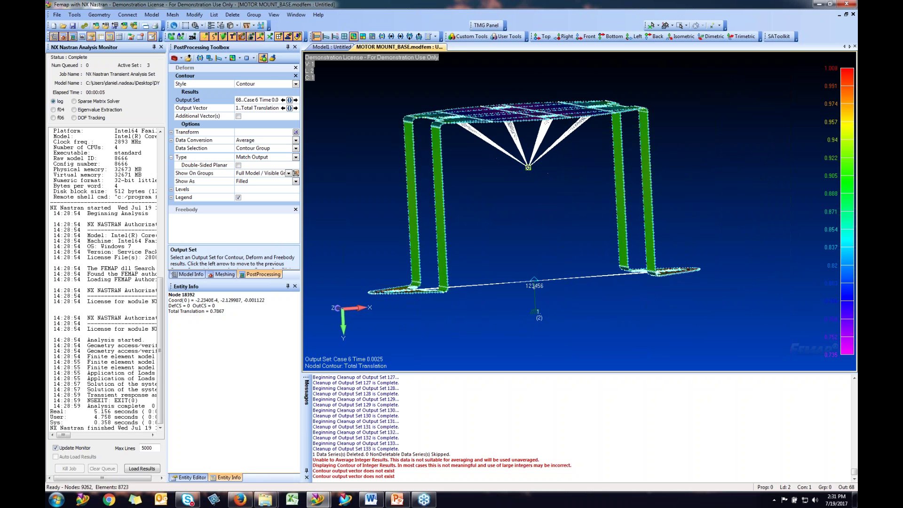